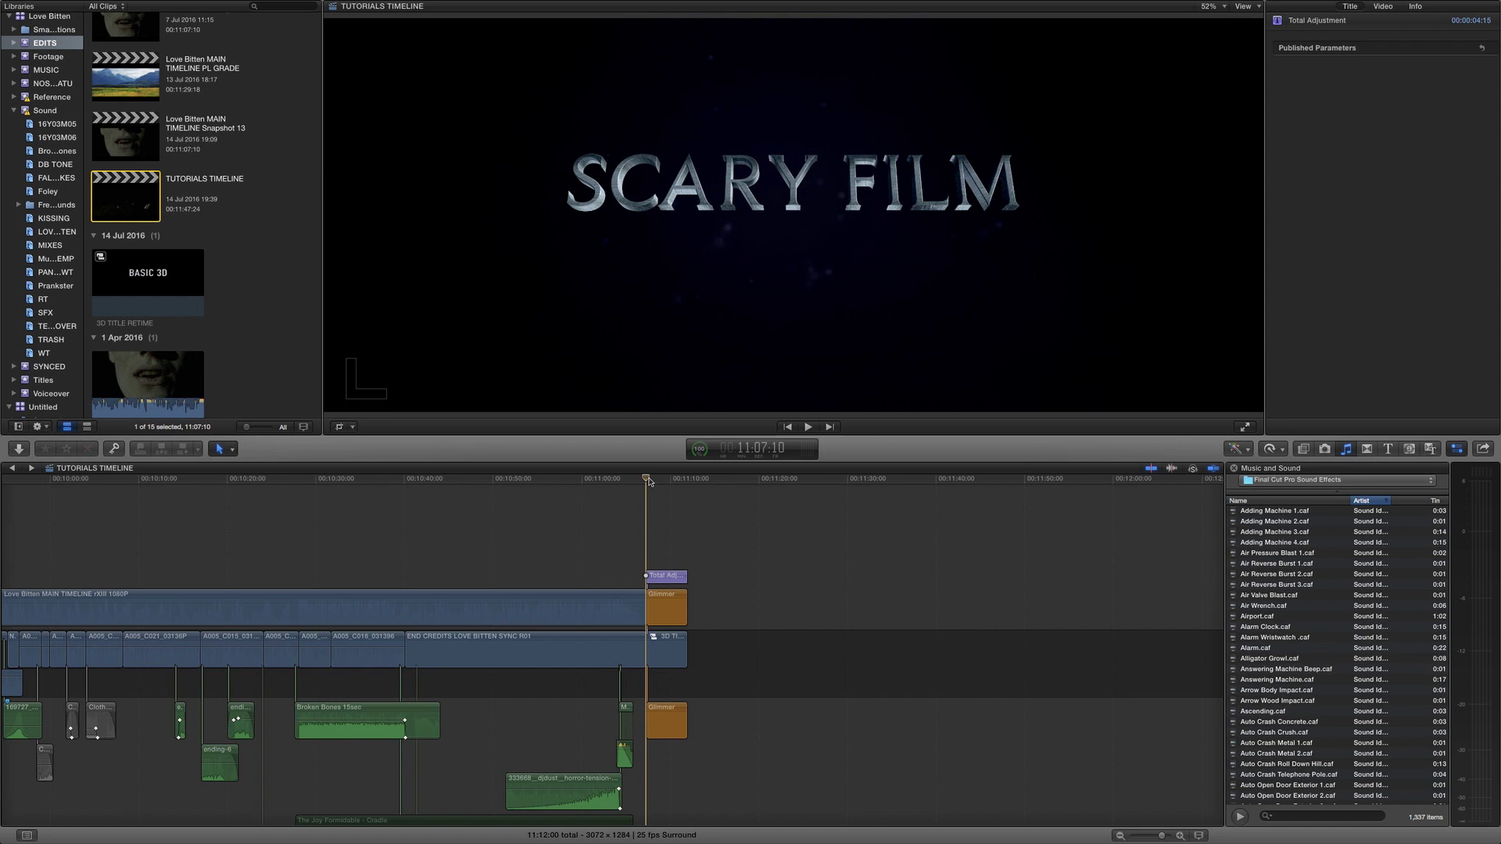
- Play back the finished SCARY FILM title at the end of the timeline
key("space")
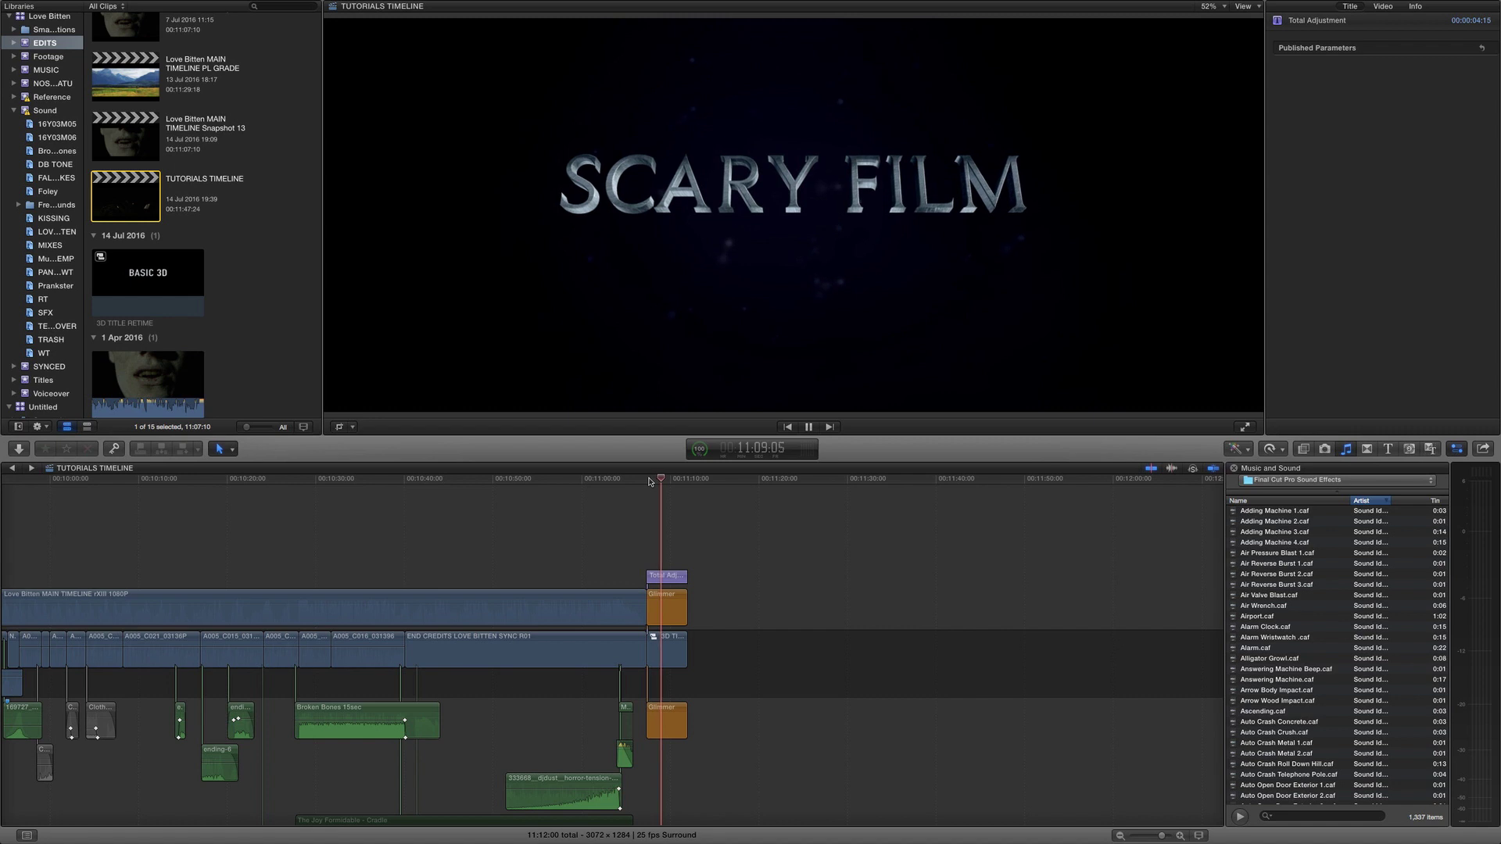
key("space")
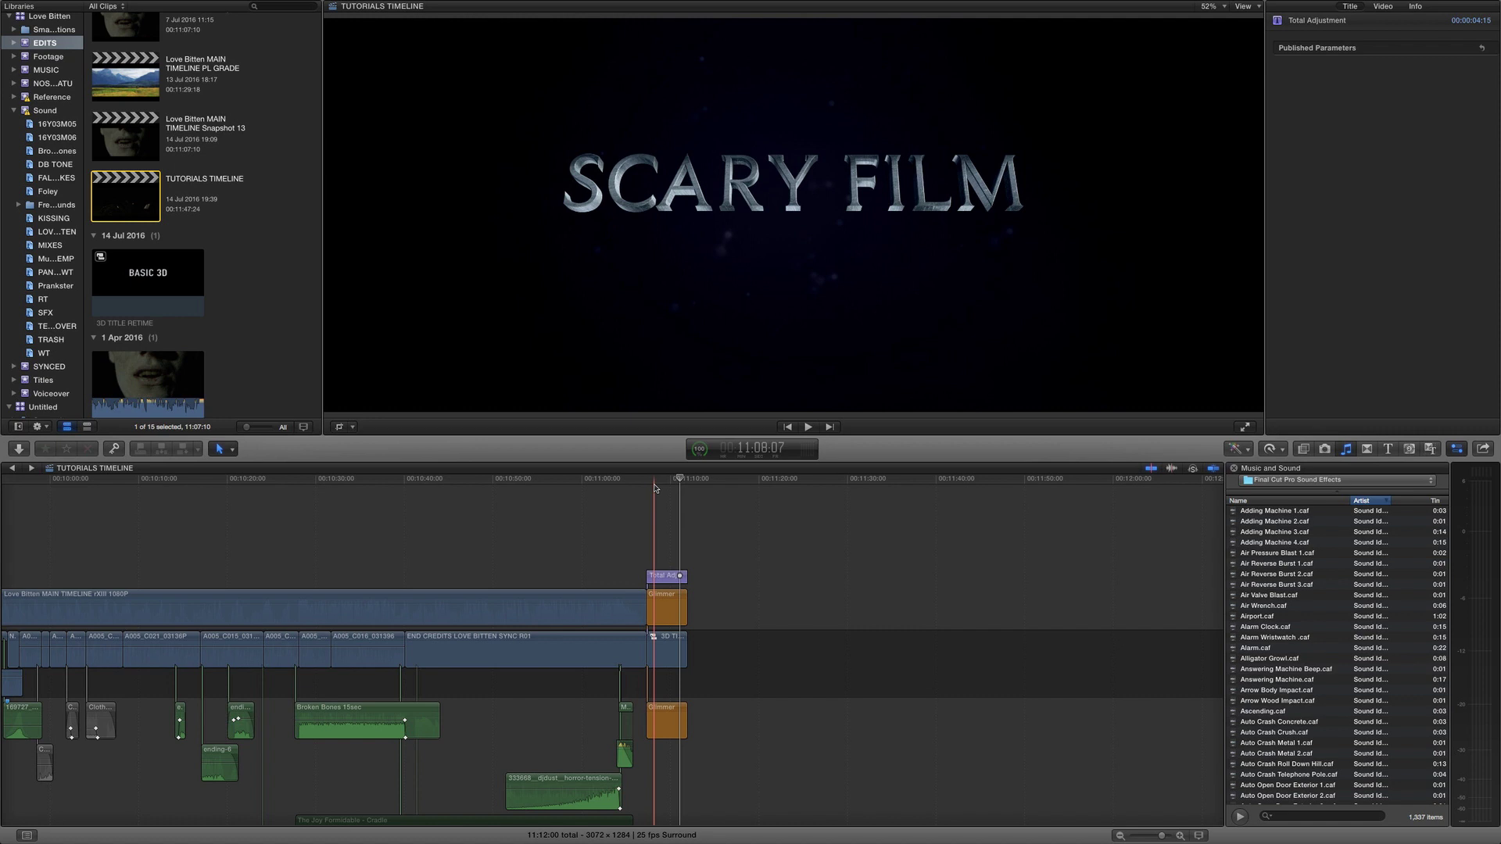
- Add a Basic Title after the last clip on the main storyline and park the playhead over it
left_click(1386, 448)
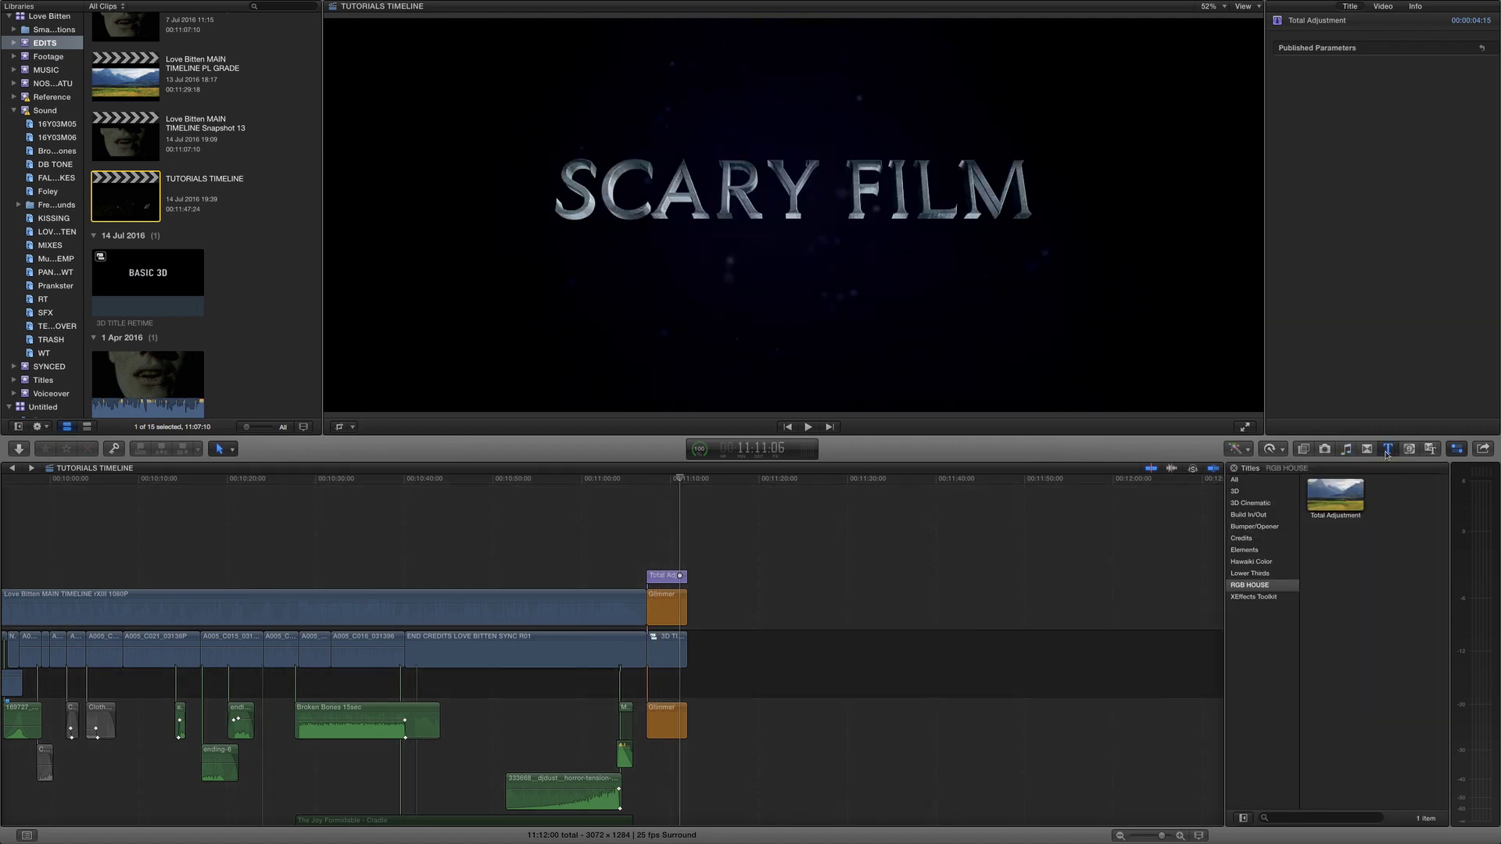
left_click(1235, 480)
left_click(1236, 492)
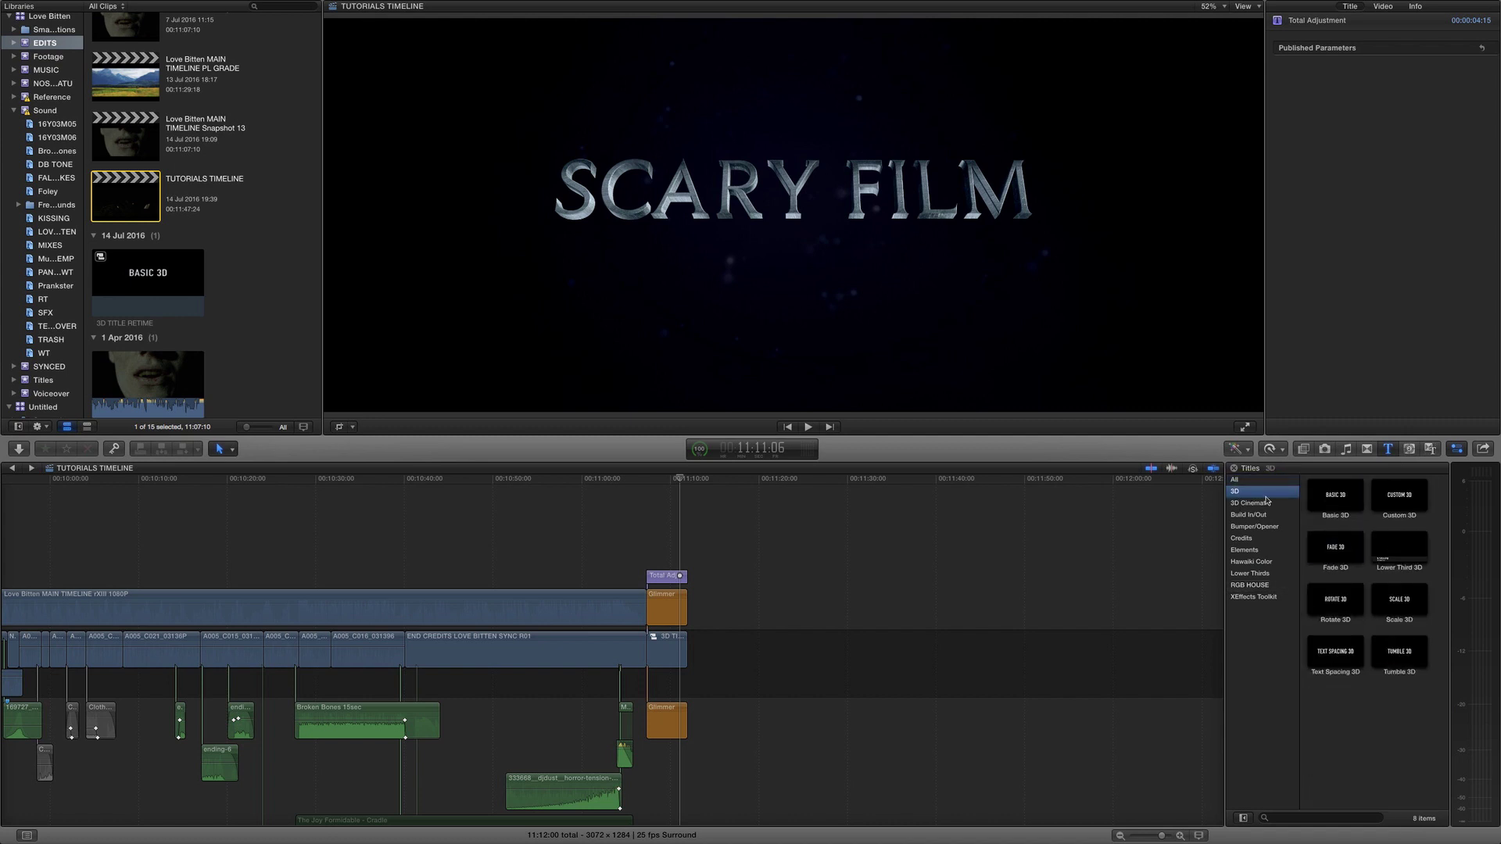
left_click(1247, 503)
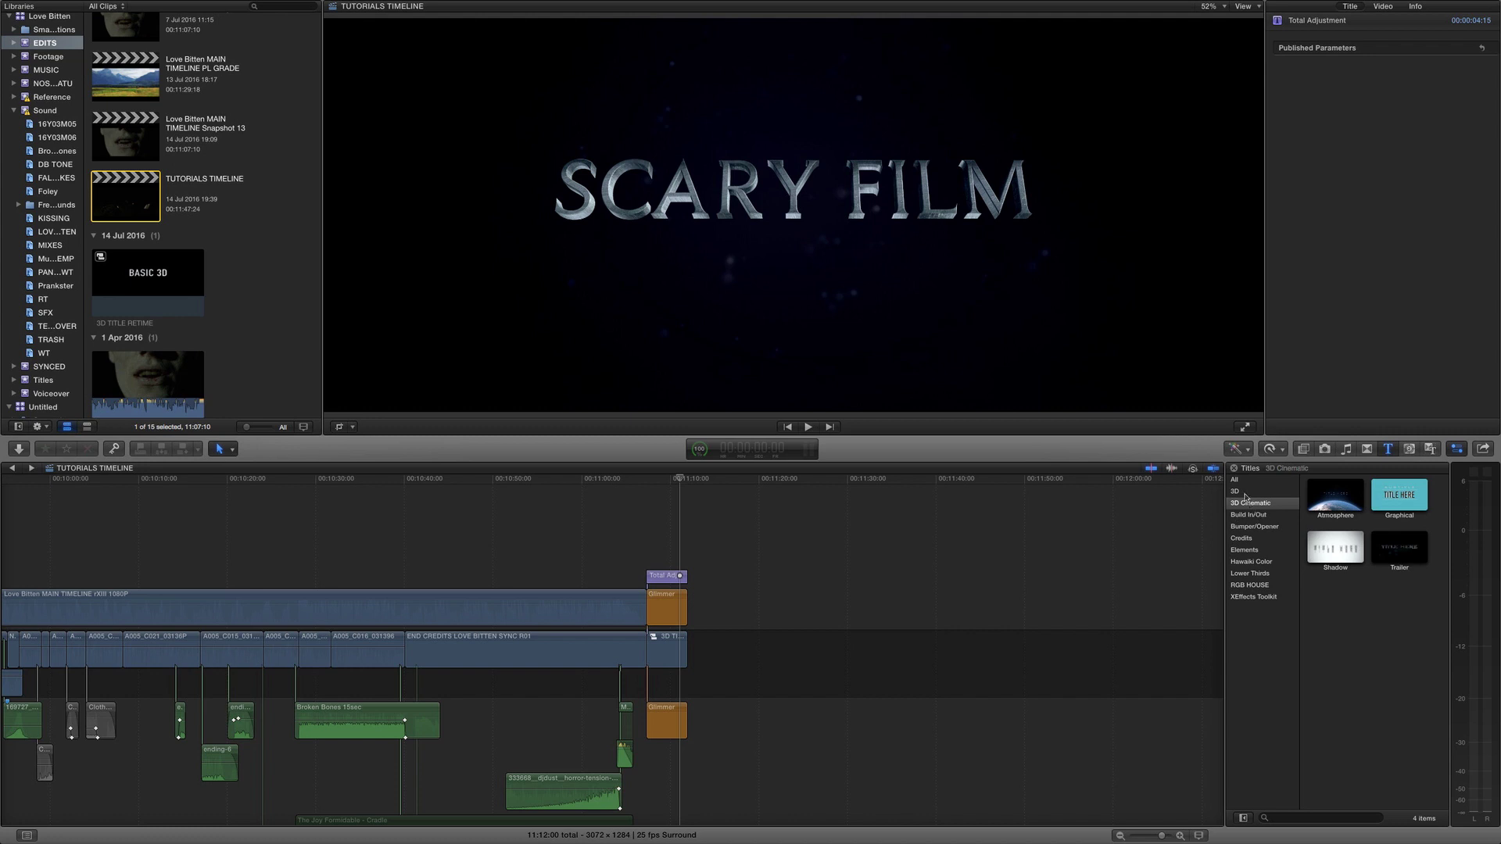
left_click(1241, 492)
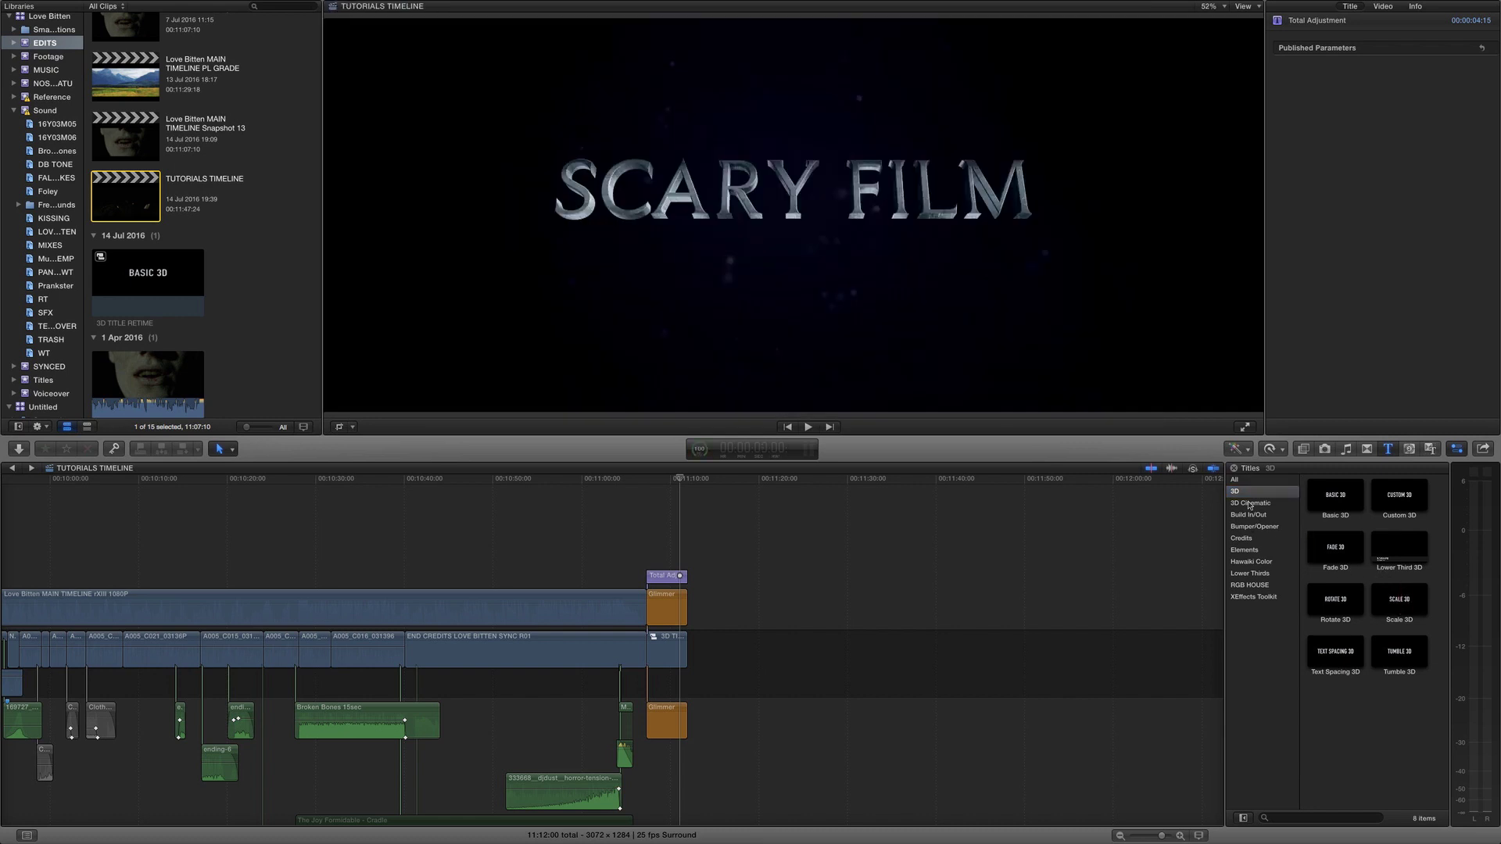
left_click(1234, 481)
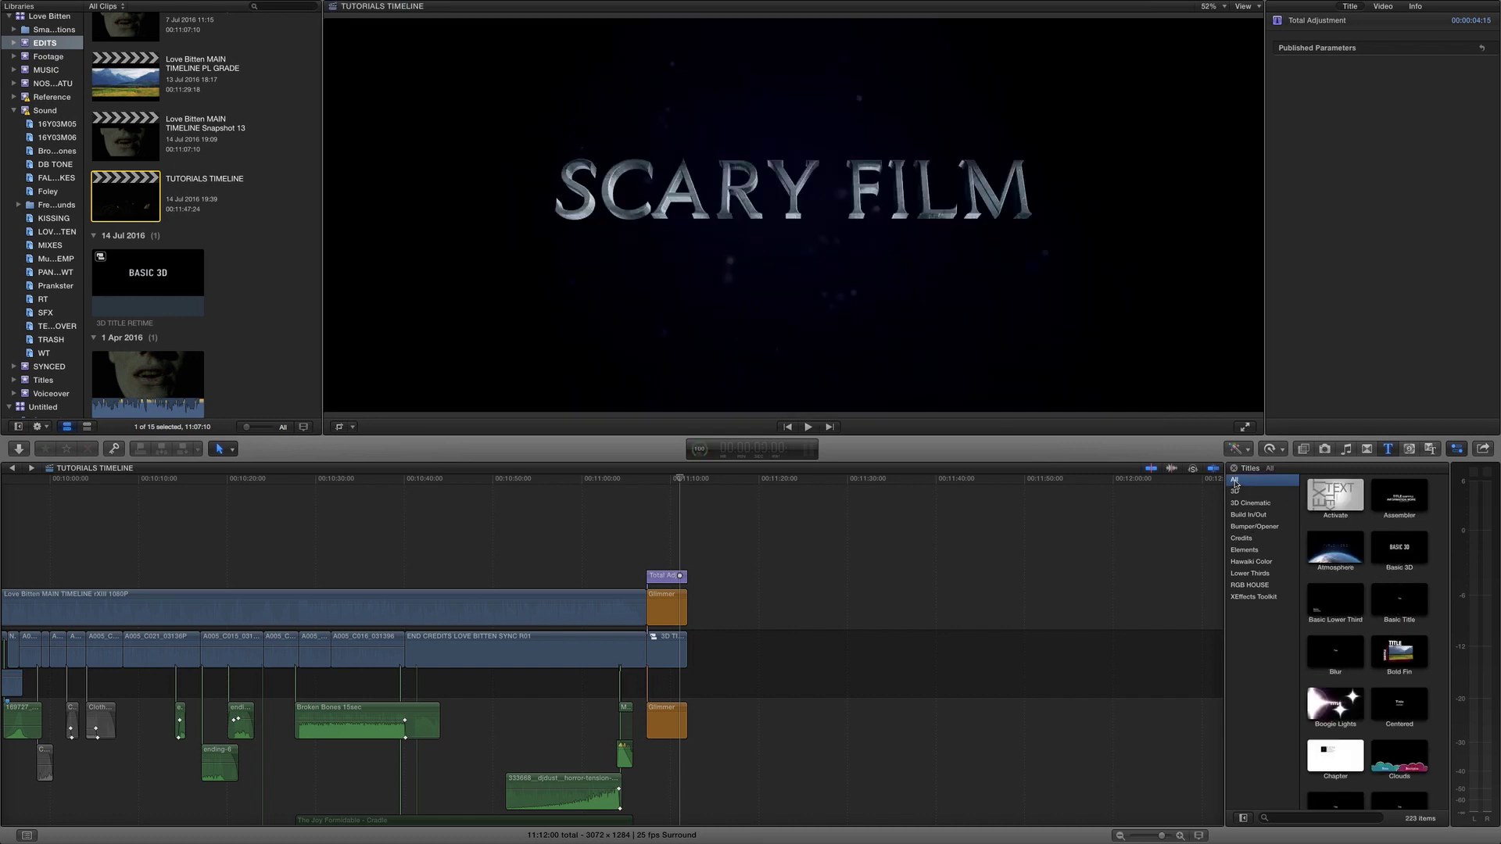
left_click_drag(1401, 611, 767, 646)
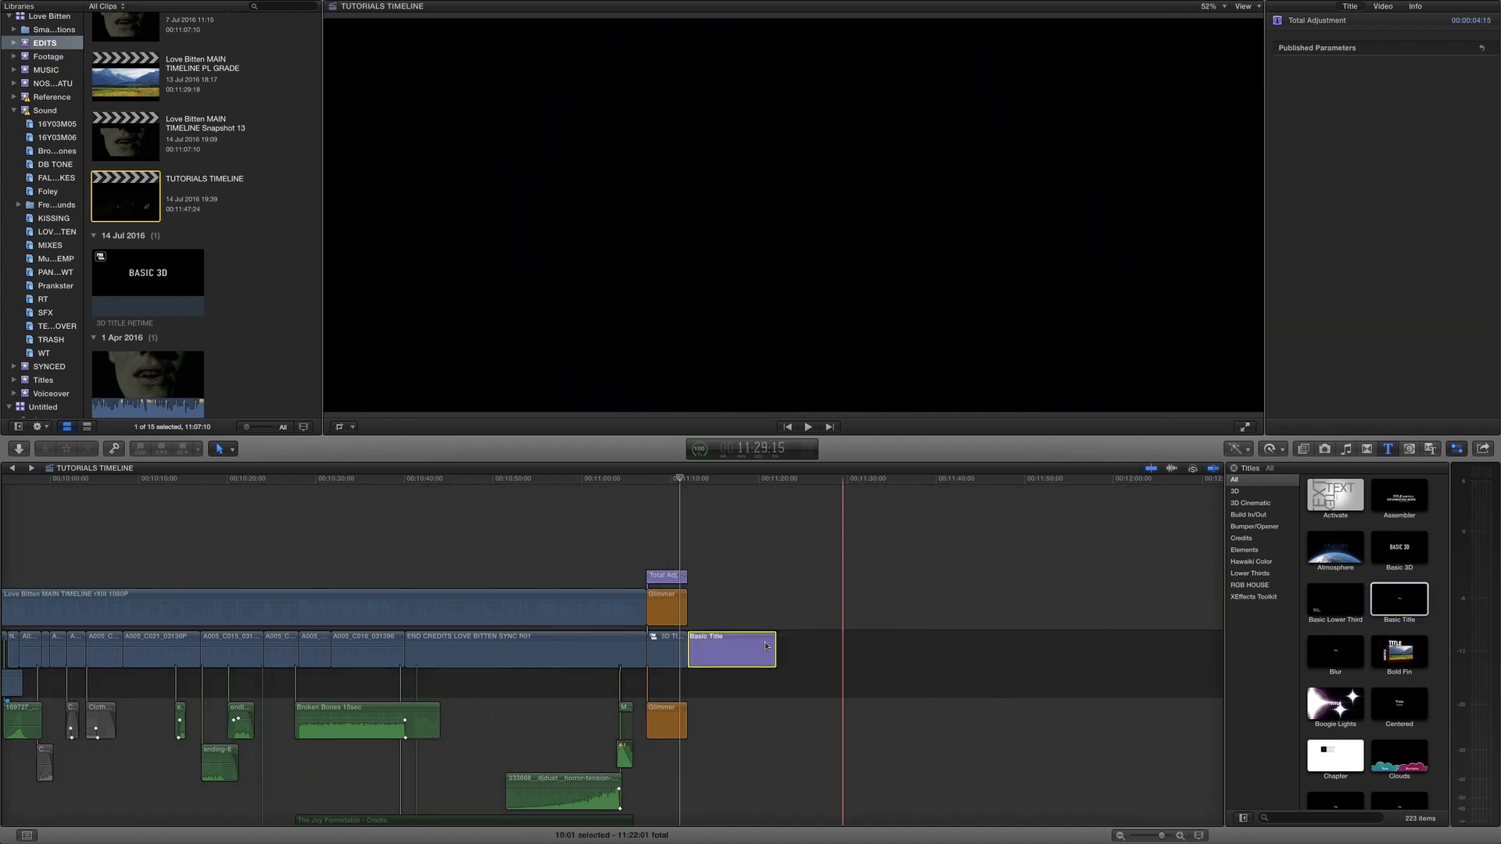
left_click(750, 484)
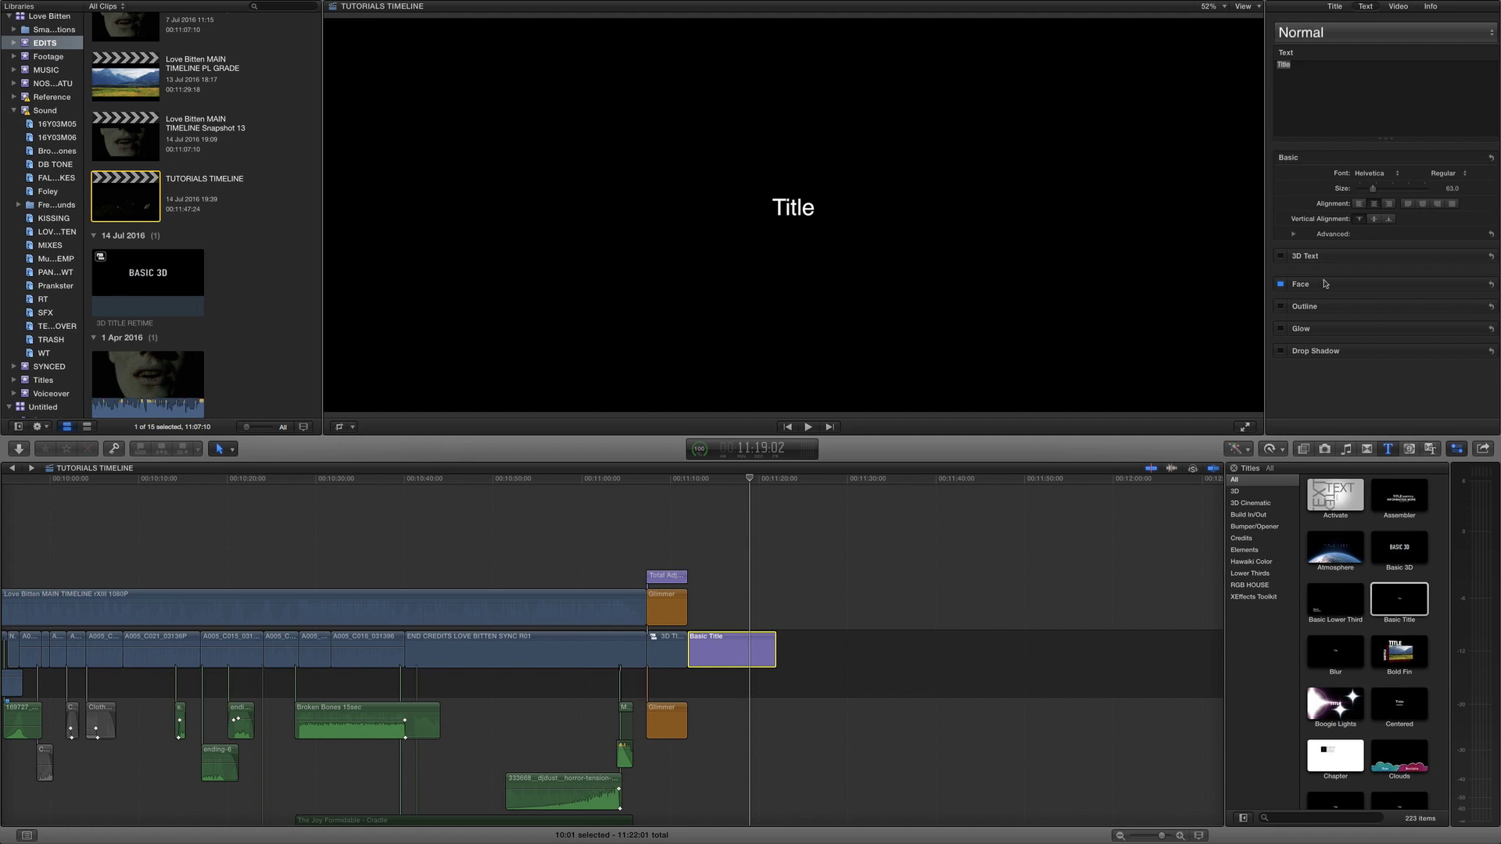
- Enable 3D Text for the Basic Title and increase its size to 288
left_click(1458, 449)
left_click(1458, 449)
left_click(1281, 256)
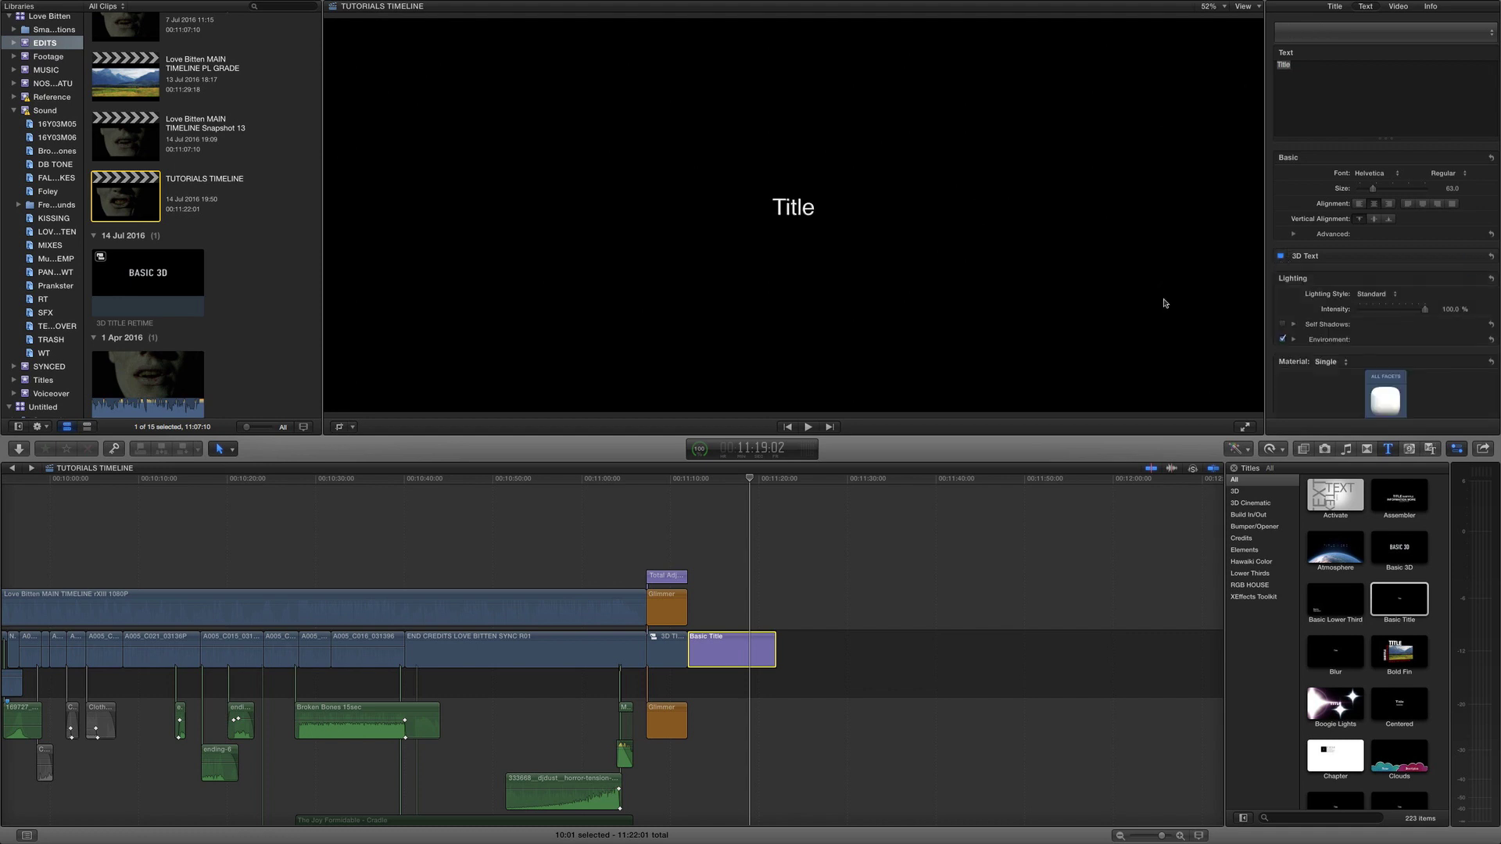
left_click_drag(1389, 194, 1443, 193)
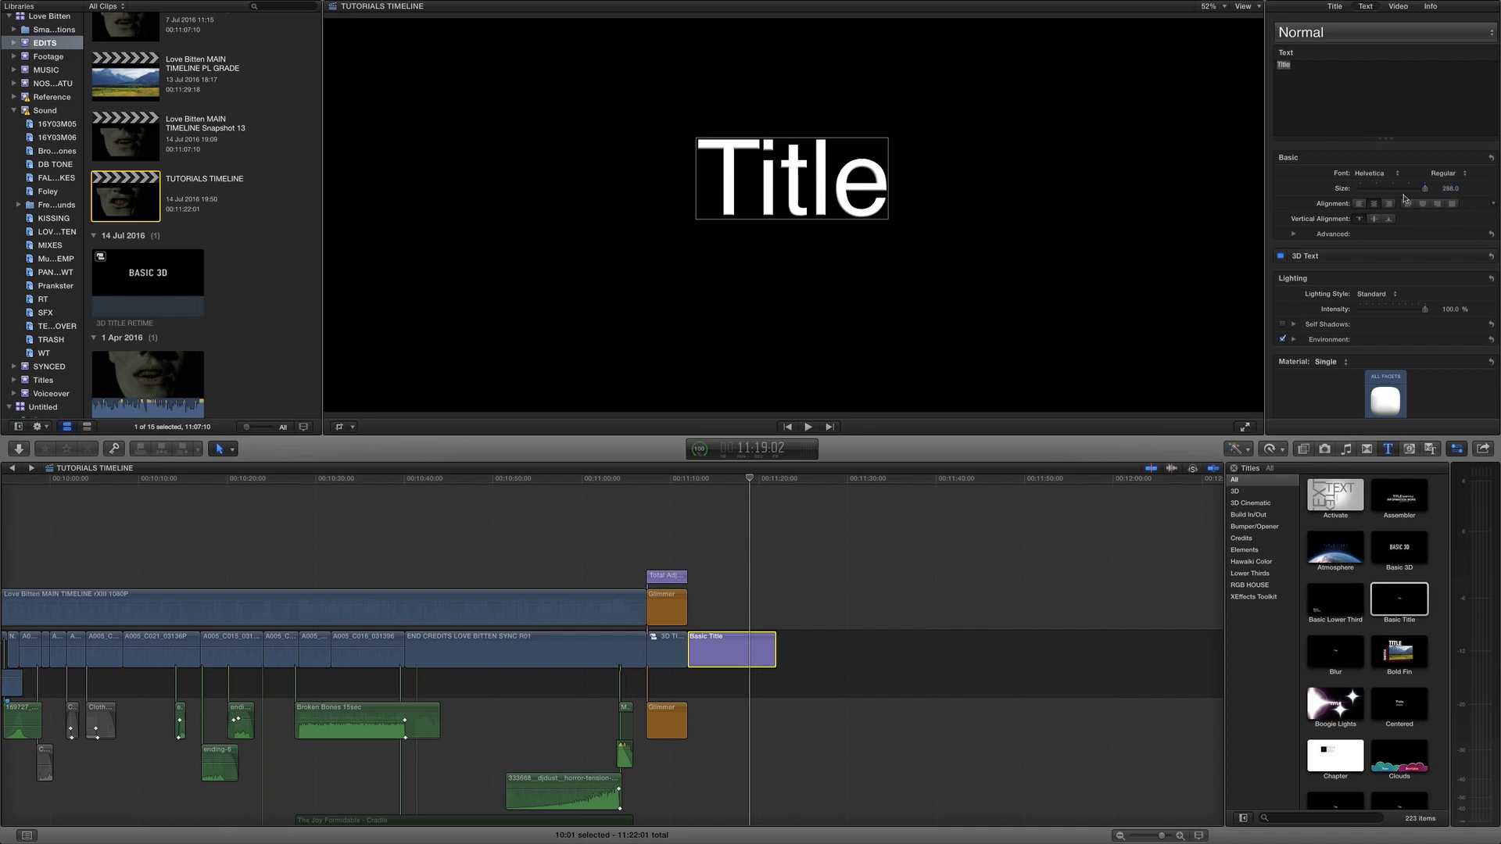
- Move the 3D title off-centre in the viewer and rotate it so that it tilts back in perspective
left_click(802, 181)
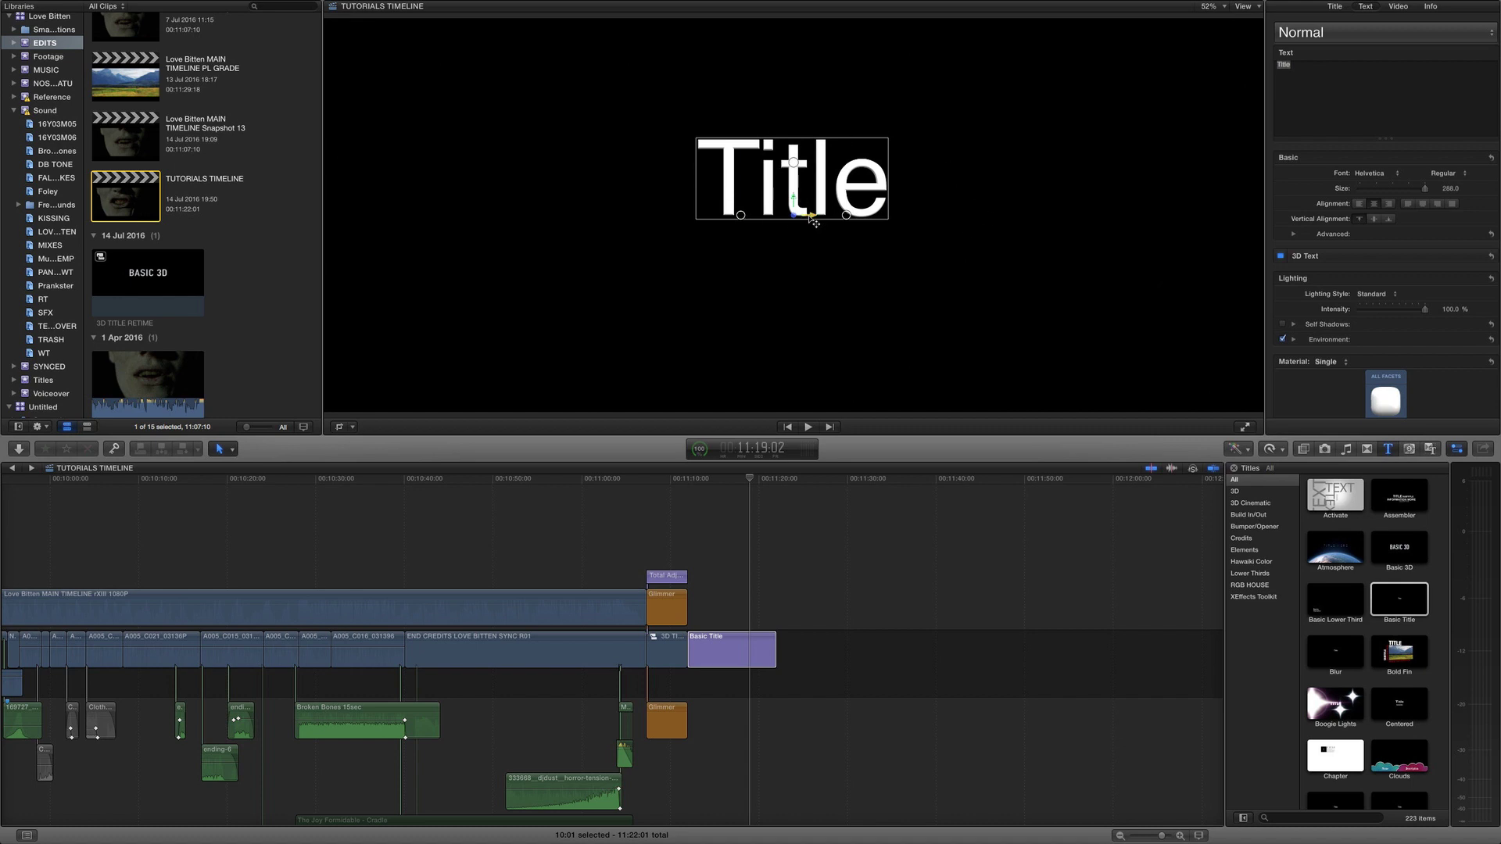
mouse_move(809, 216)
left_mouse_down()
mouse_move(767, 216)
mouse_move(864, 217)
mouse_move(850, 202)
mouse_move(818, 228)
mouse_move(1219, 107)
mouse_move(793, 232)
mouse_move(820, 222)
left_mouse_up()
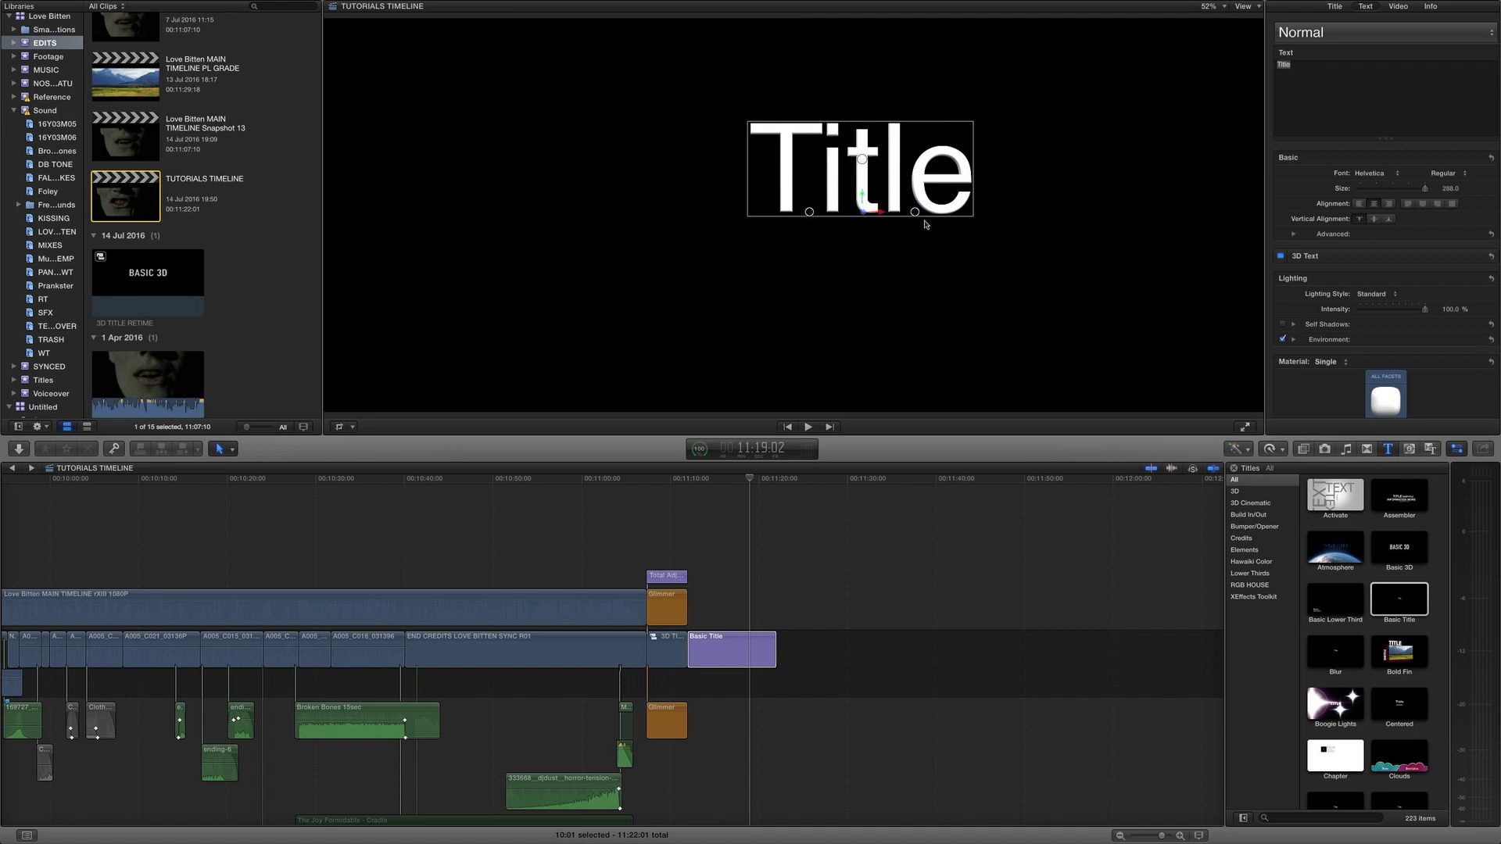
left_click_drag(922, 218, 942, 325)
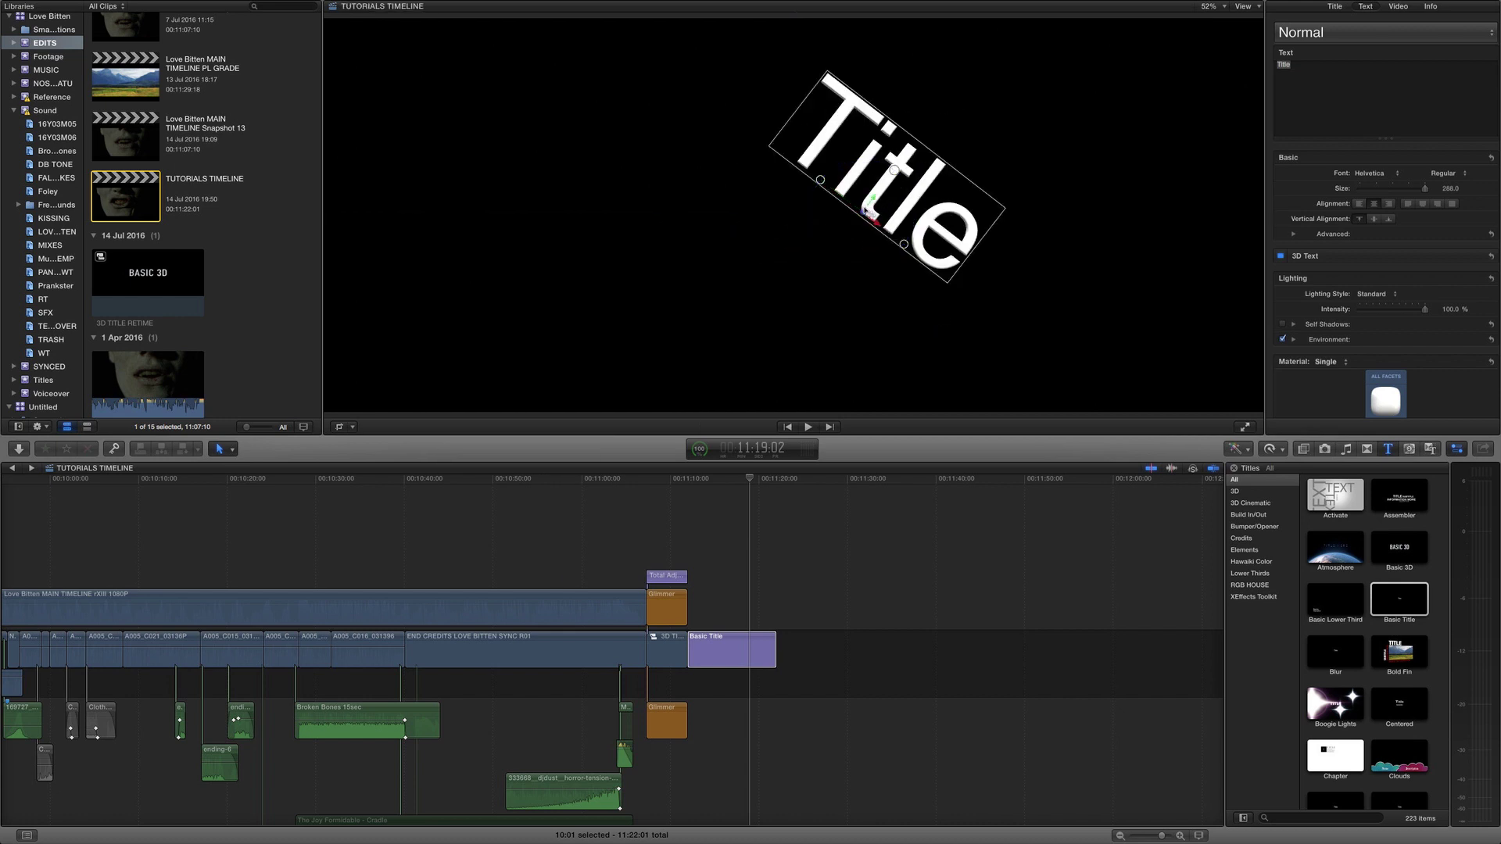
left_click_drag(899, 177, 975, 91)
left_click_drag(869, 201, 877, 200)
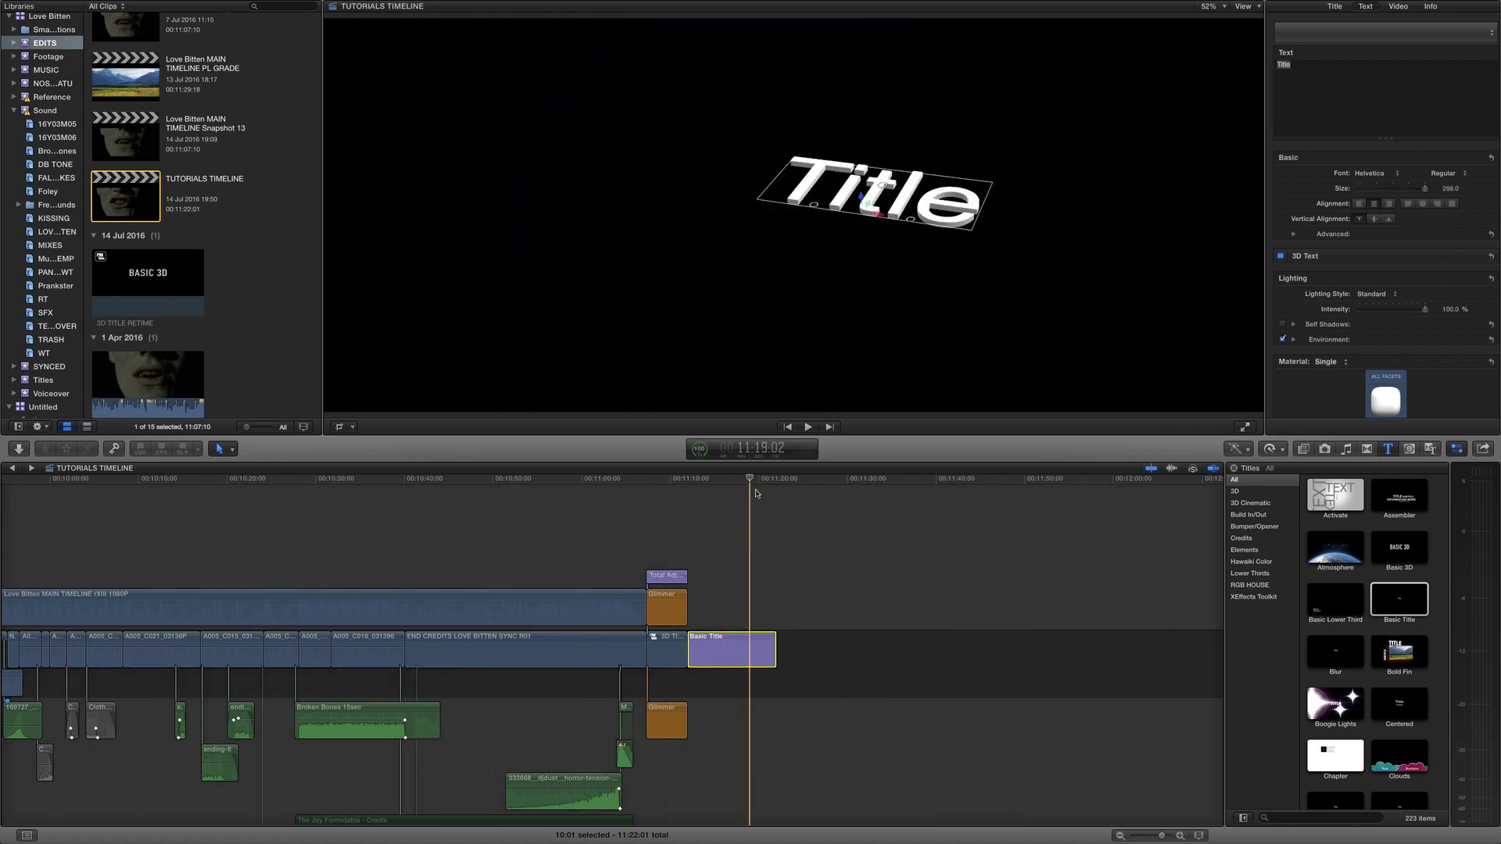
- Play the rotated Basic Title from partway through its clip
left_click(732, 497)
key("space")
key("space")
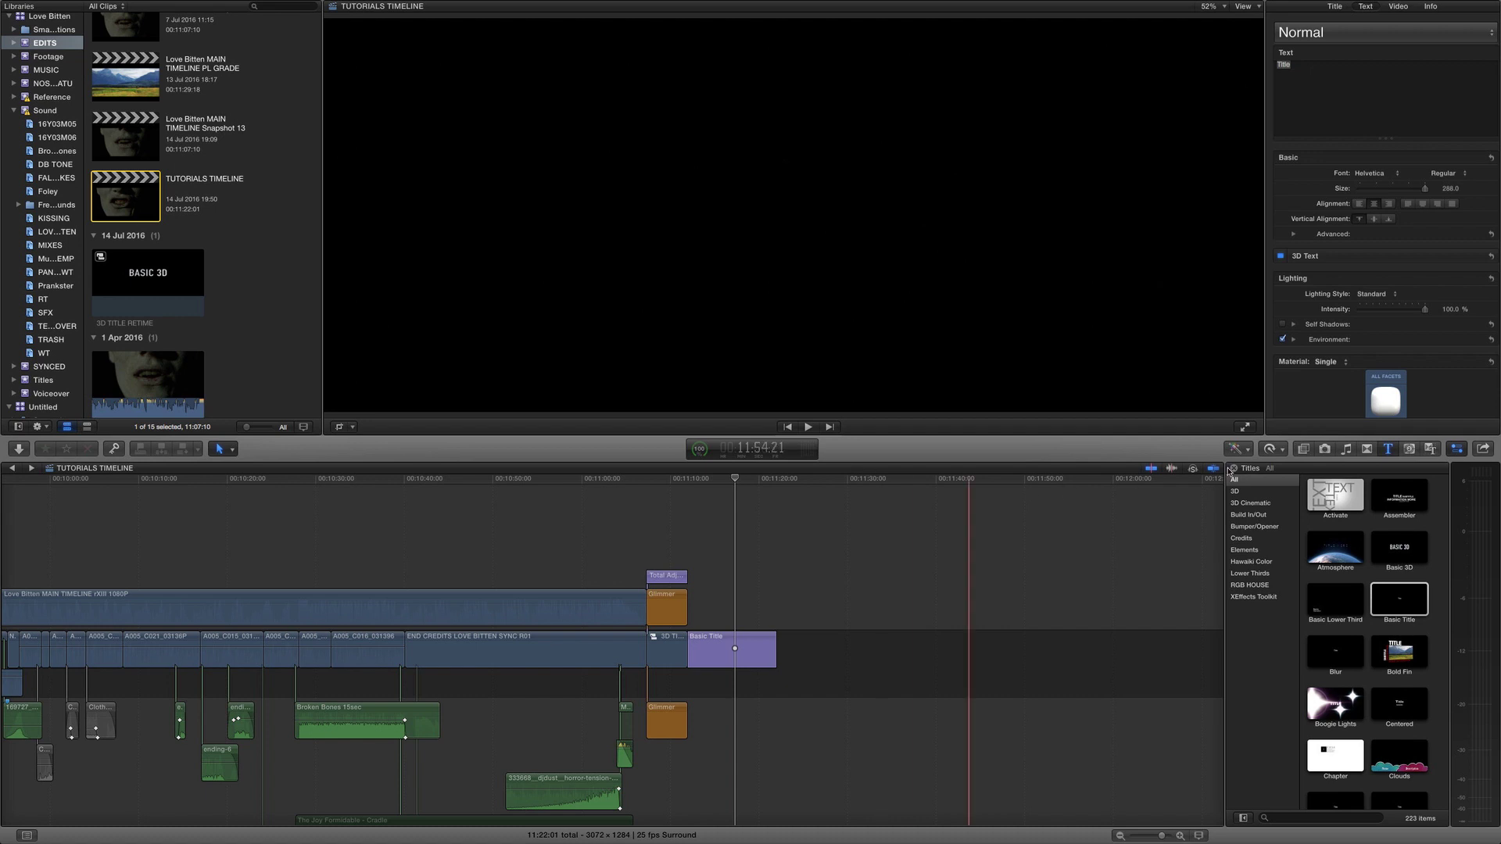
- Show the 3D title templates and replay the finished SCARY FILM title for reference
left_click(1265, 493)
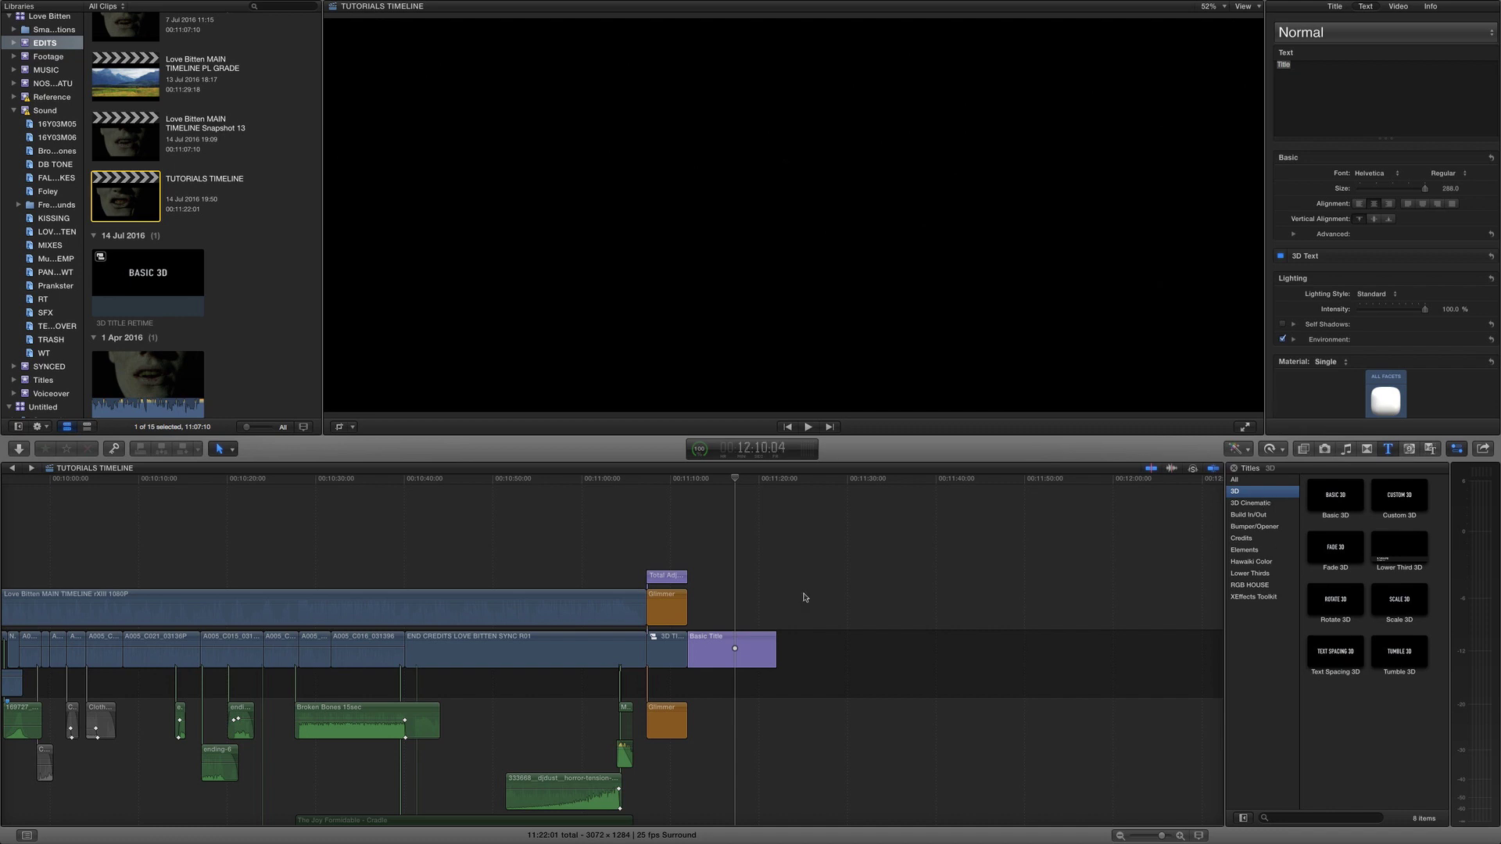
key("space")
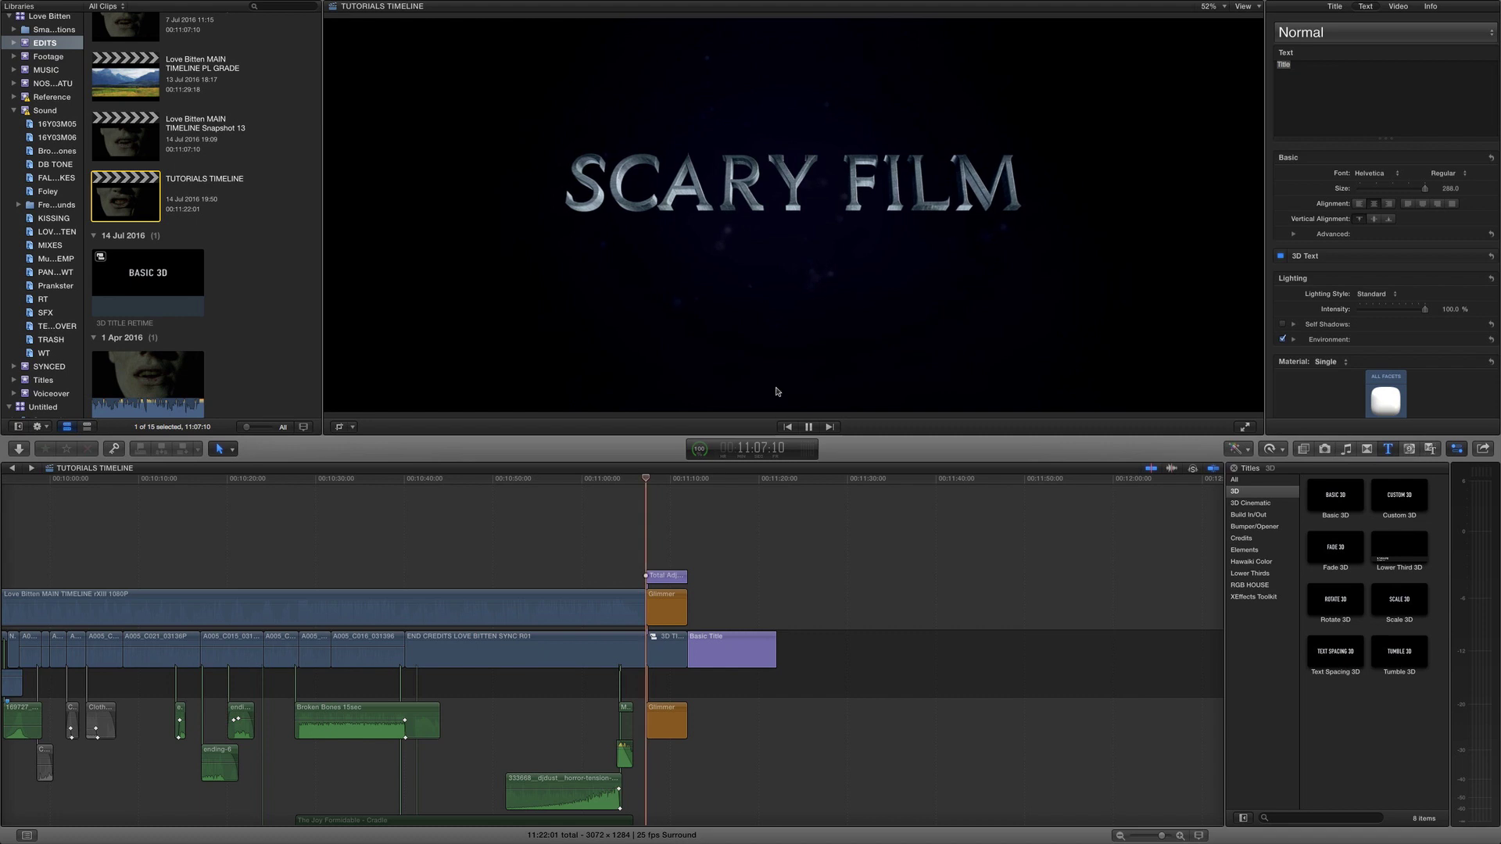
key("space")
key("space")
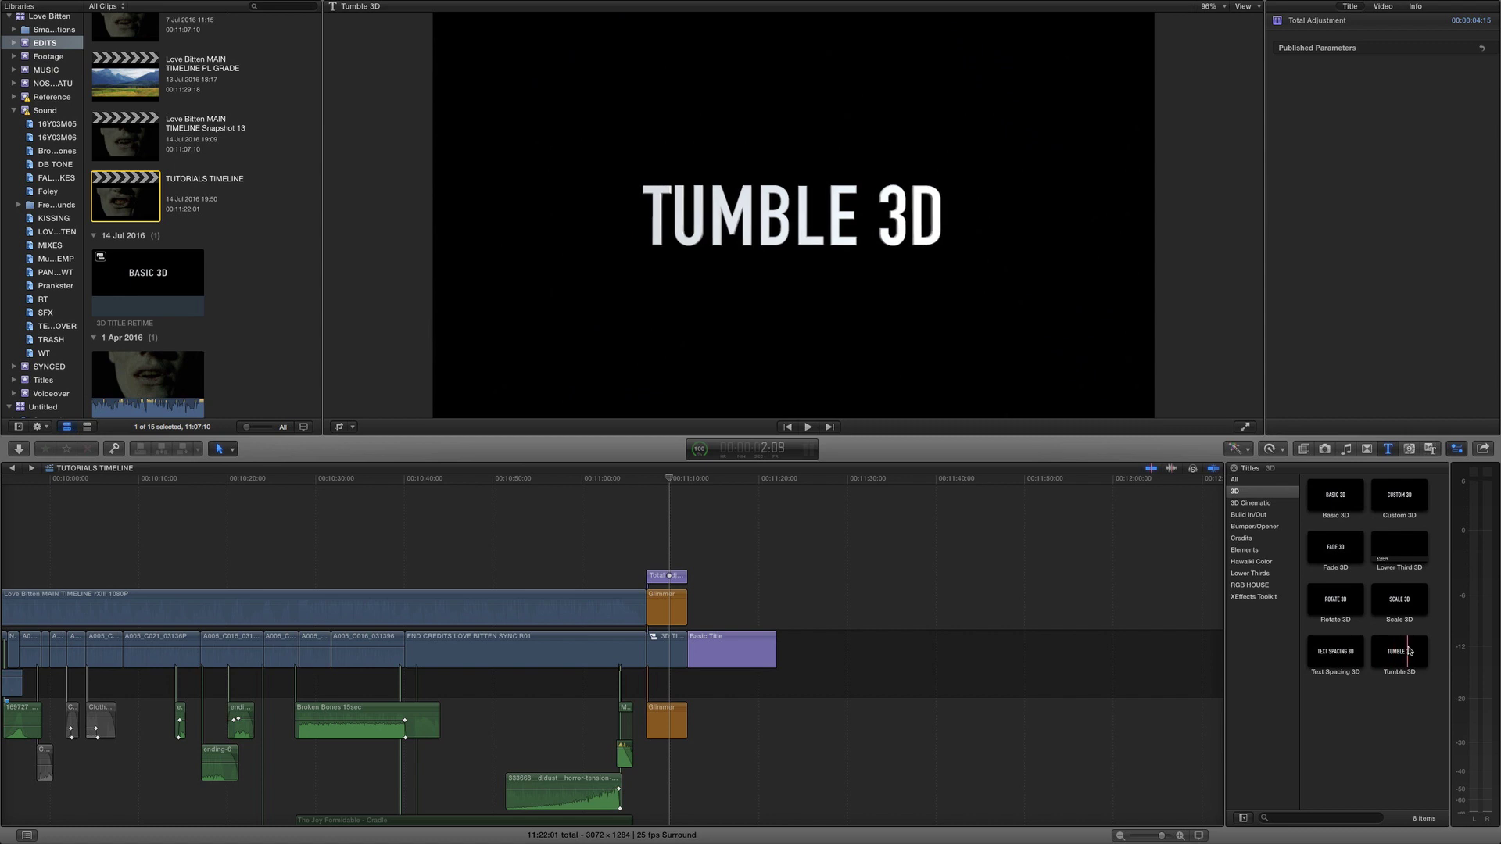
- Add a Basic 3D title after the Basic Title and extend its clip to about 12 seconds
left_click(1339, 498)
left_click_drag(908, 672, 941, 636)
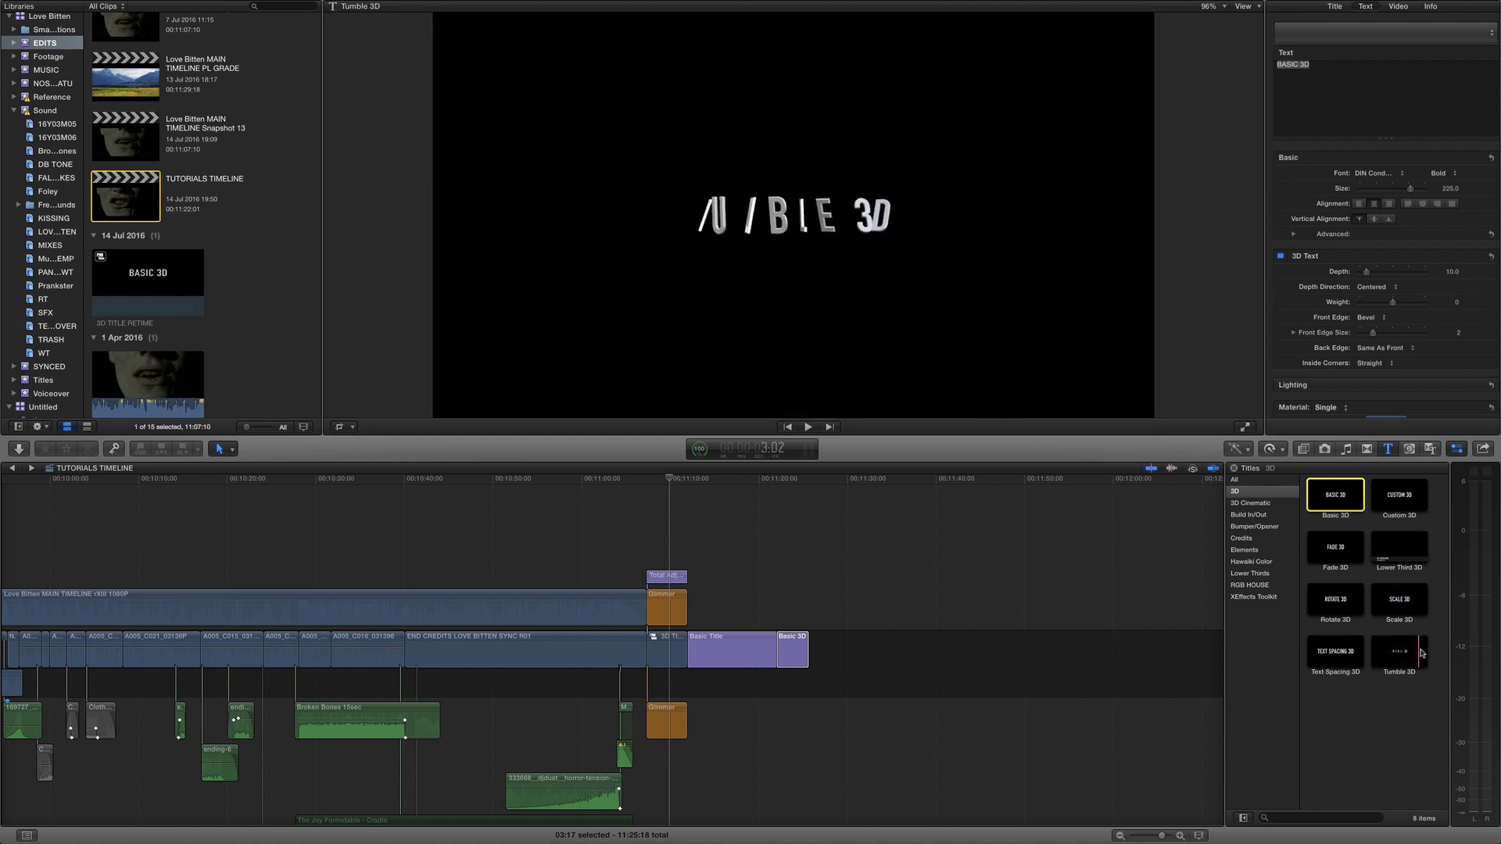
left_click(793, 642)
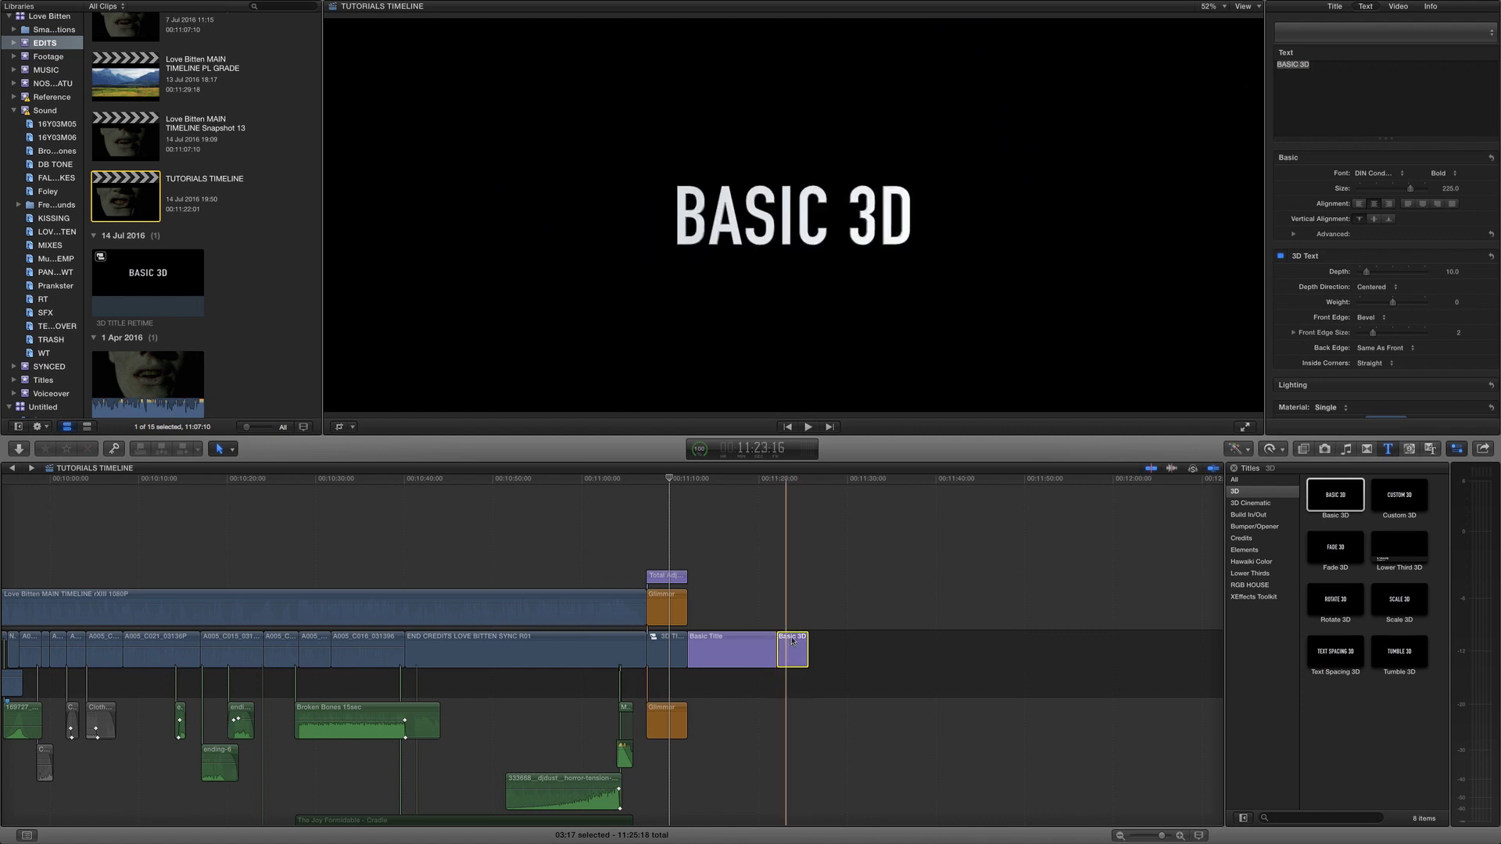
left_click_drag(805, 640, 886, 640)
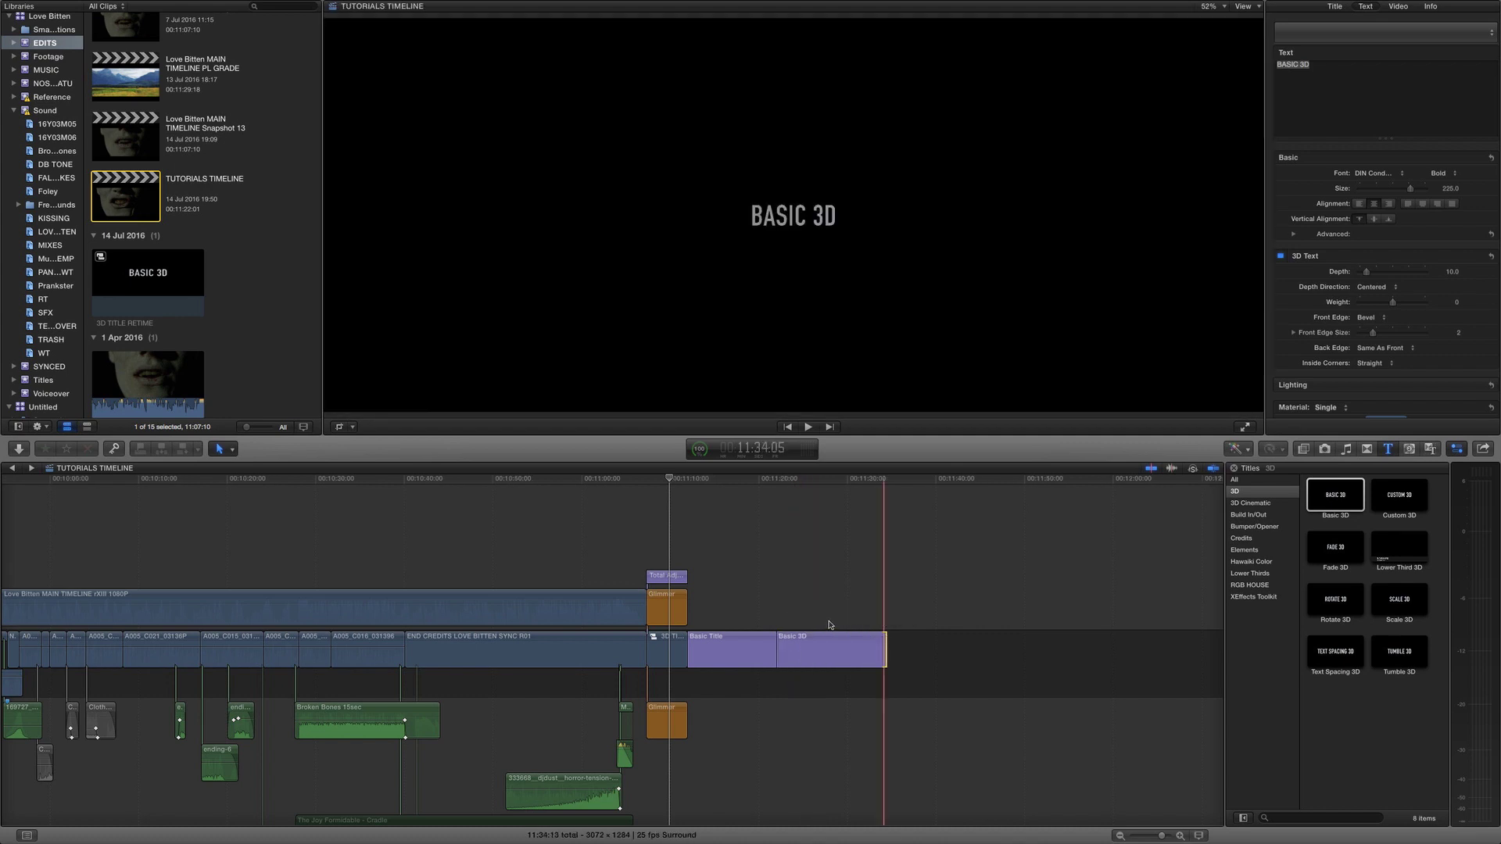
left_click(829, 625)
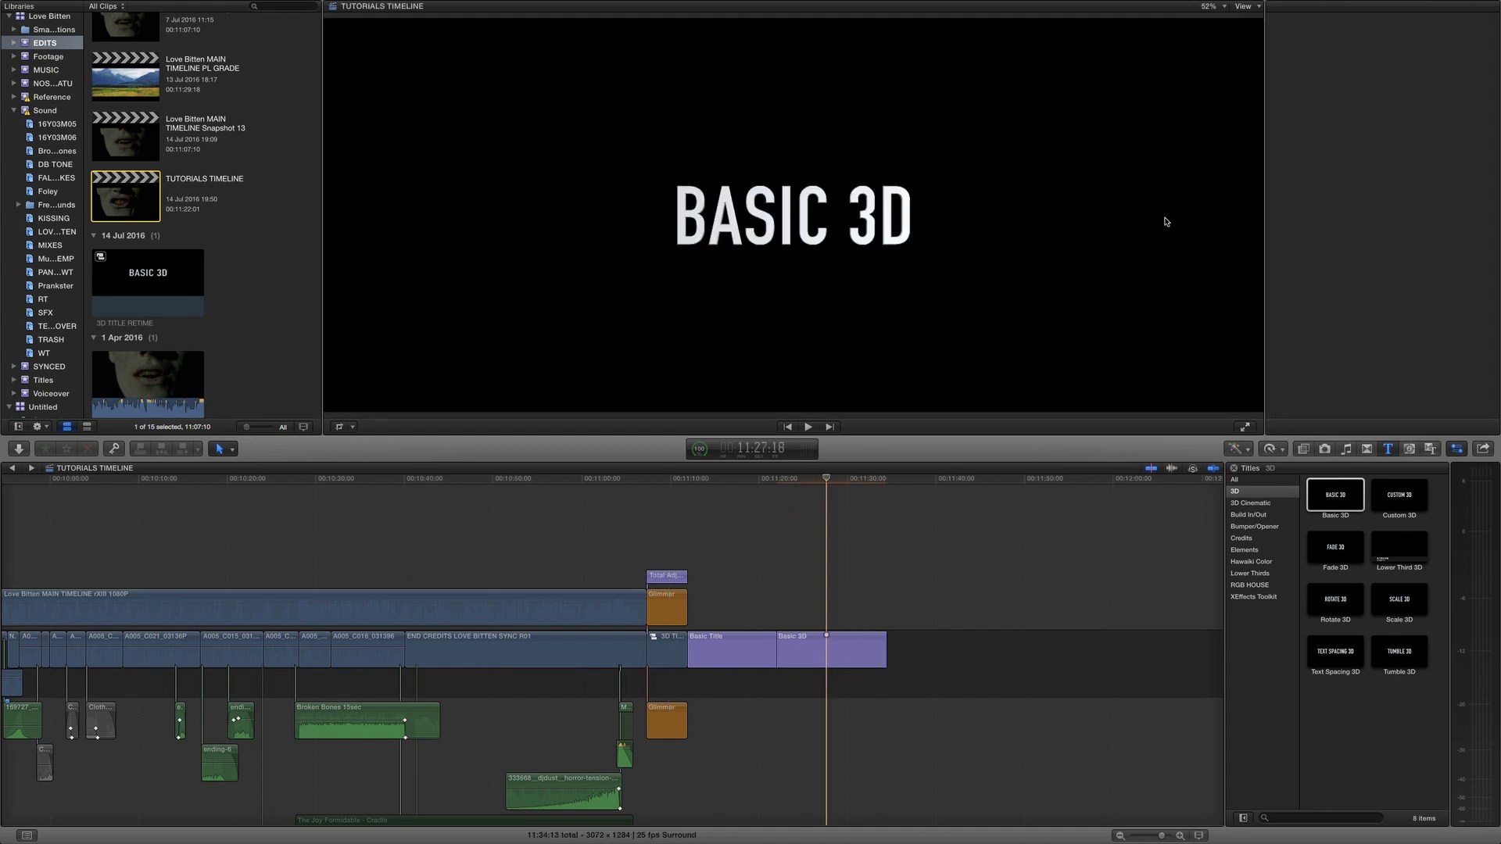
- Try a higher Retime In on the Basic 3D title, set it back to 75, and turn off Build Out
left_click(827, 649)
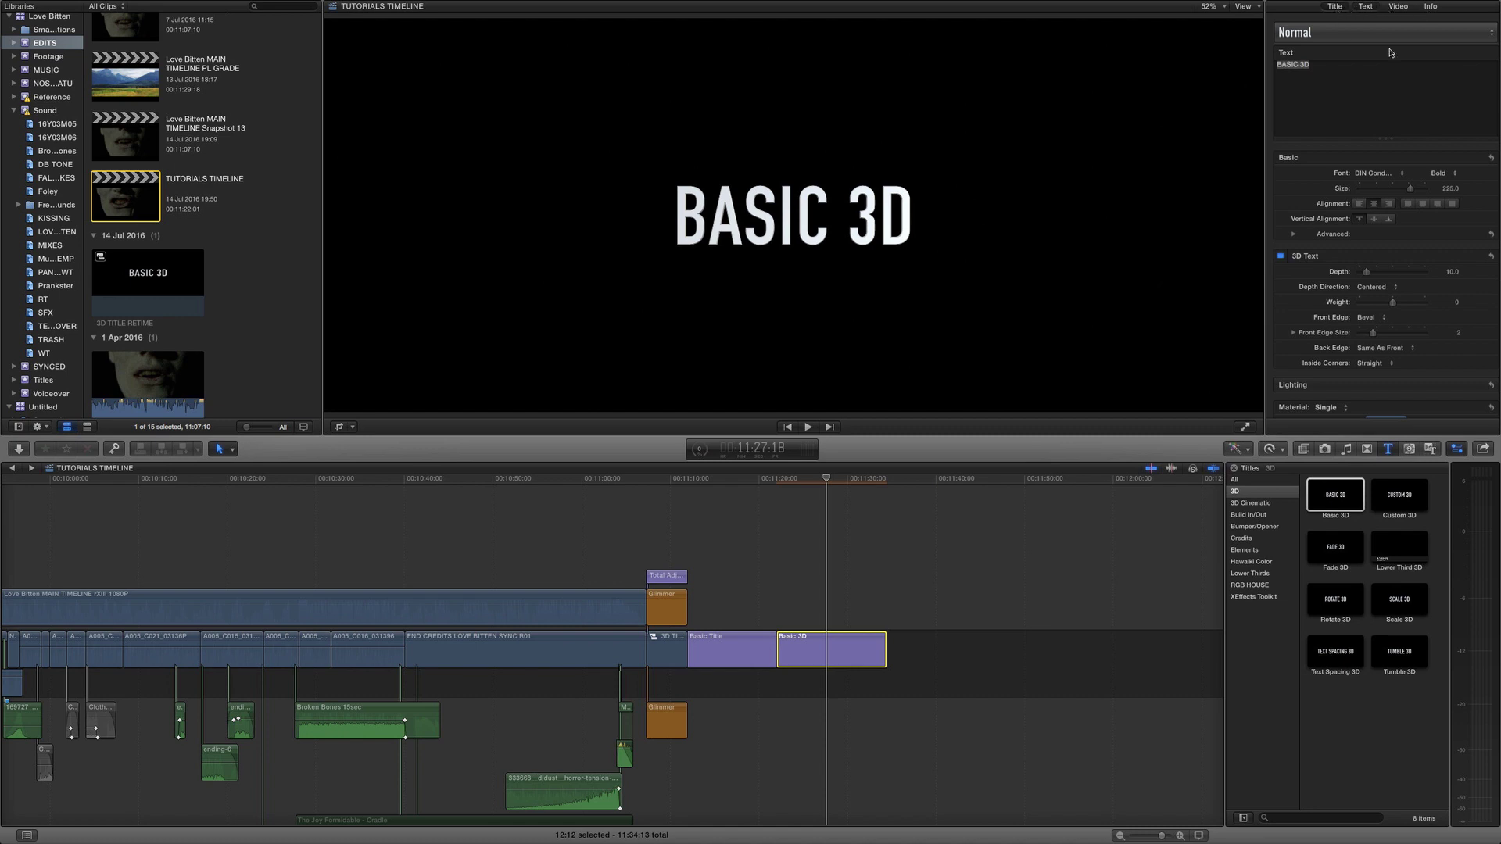
left_click(1335, 7)
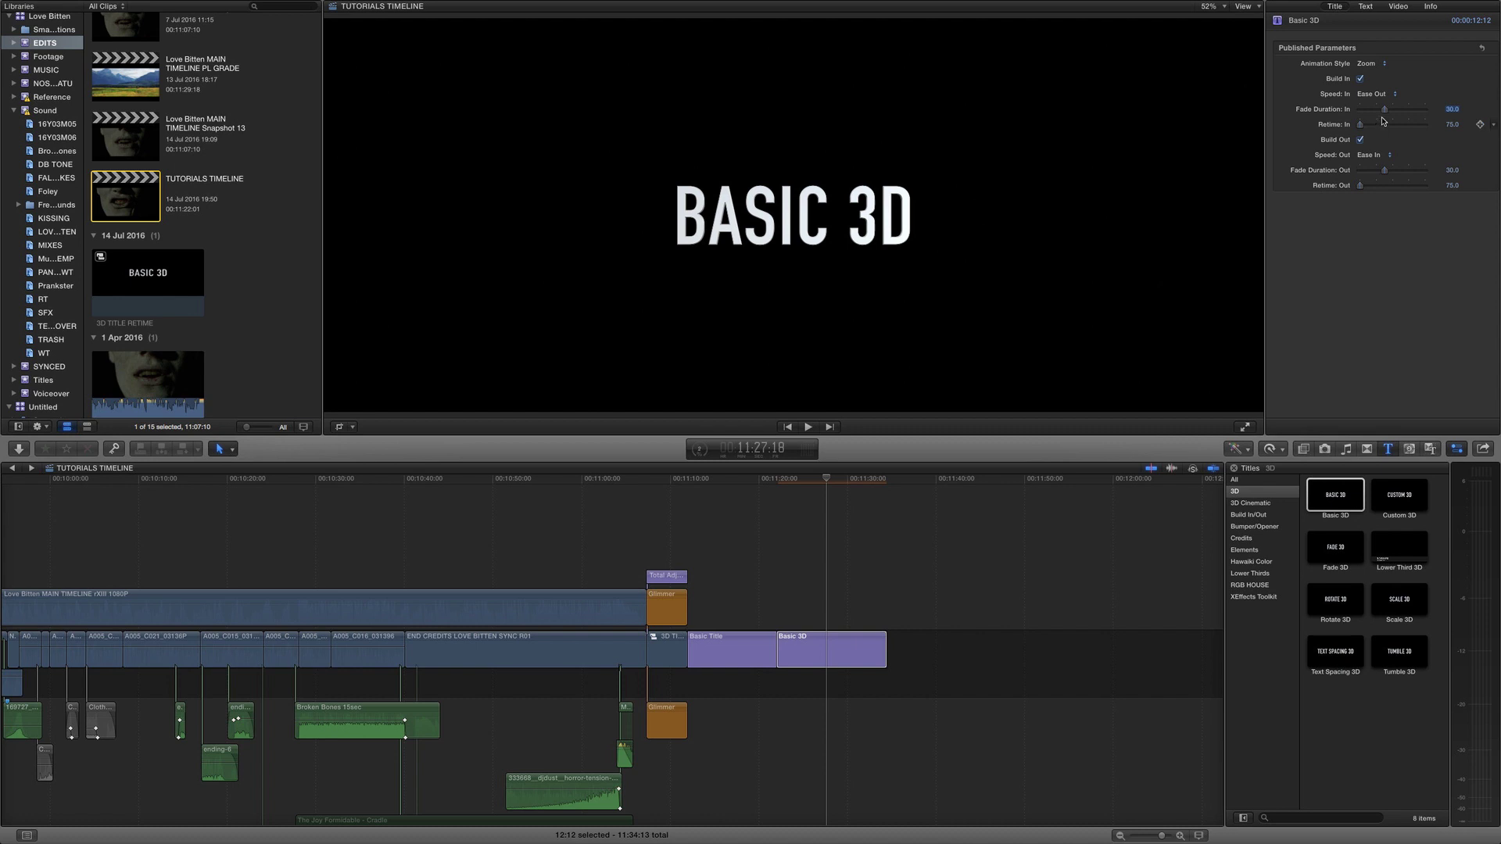
left_click_drag(1361, 124, 1399, 126)
mouse_move(820, 479)
left_mouse_down()
mouse_move(783, 484)
mouse_move(817, 484)
mouse_move(783, 484)
mouse_move(797, 484)
left_mouse_up()
left_click_drag(1392, 125, 1361, 130)
left_click(1361, 140)
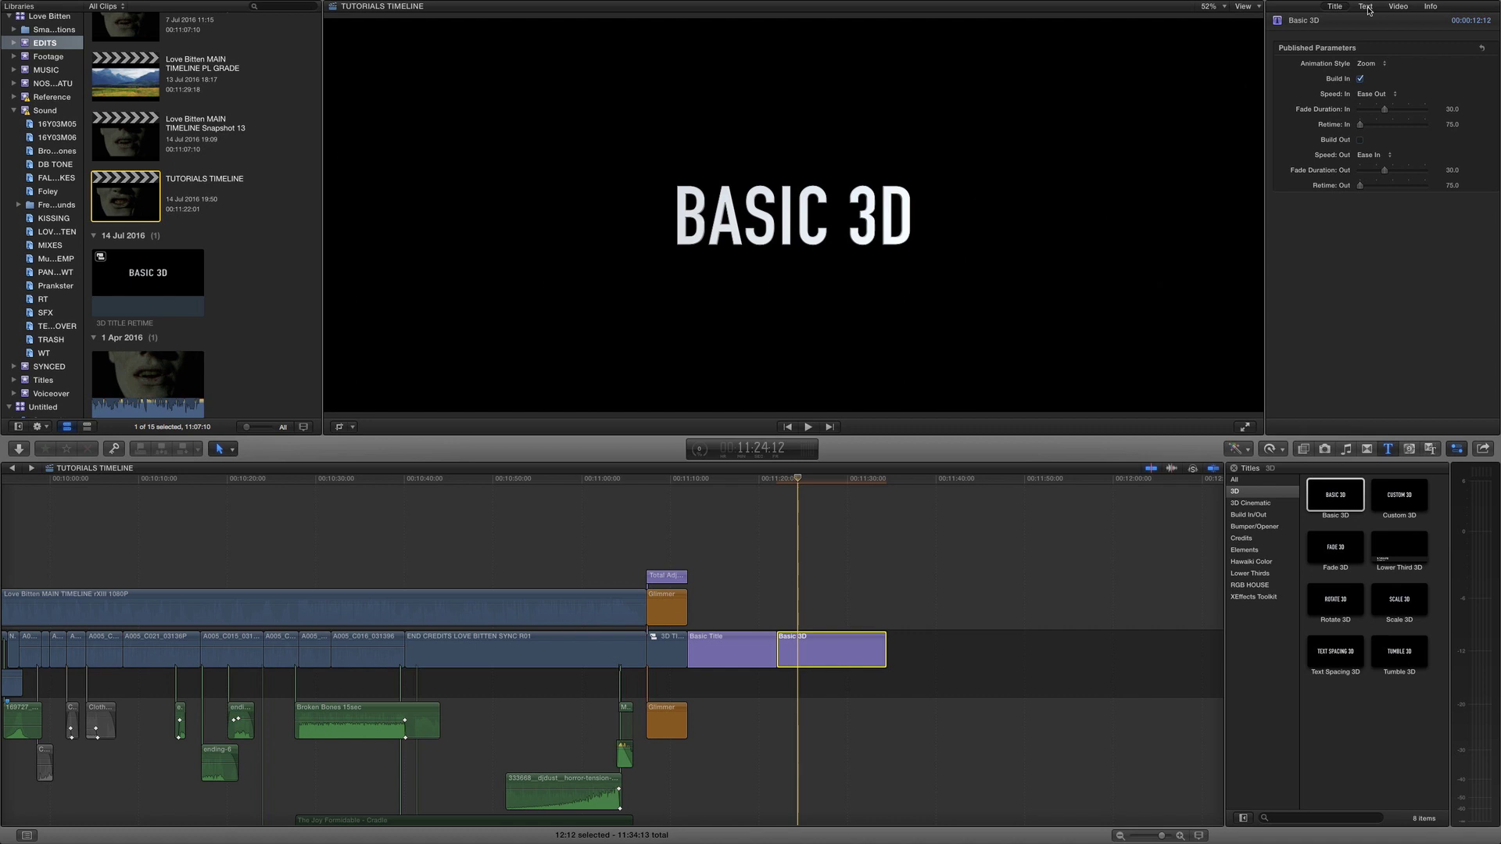
- Examine the animation style options for the Basic 3D title and place the playhead near the start of its clip
left_click(1375, 69)
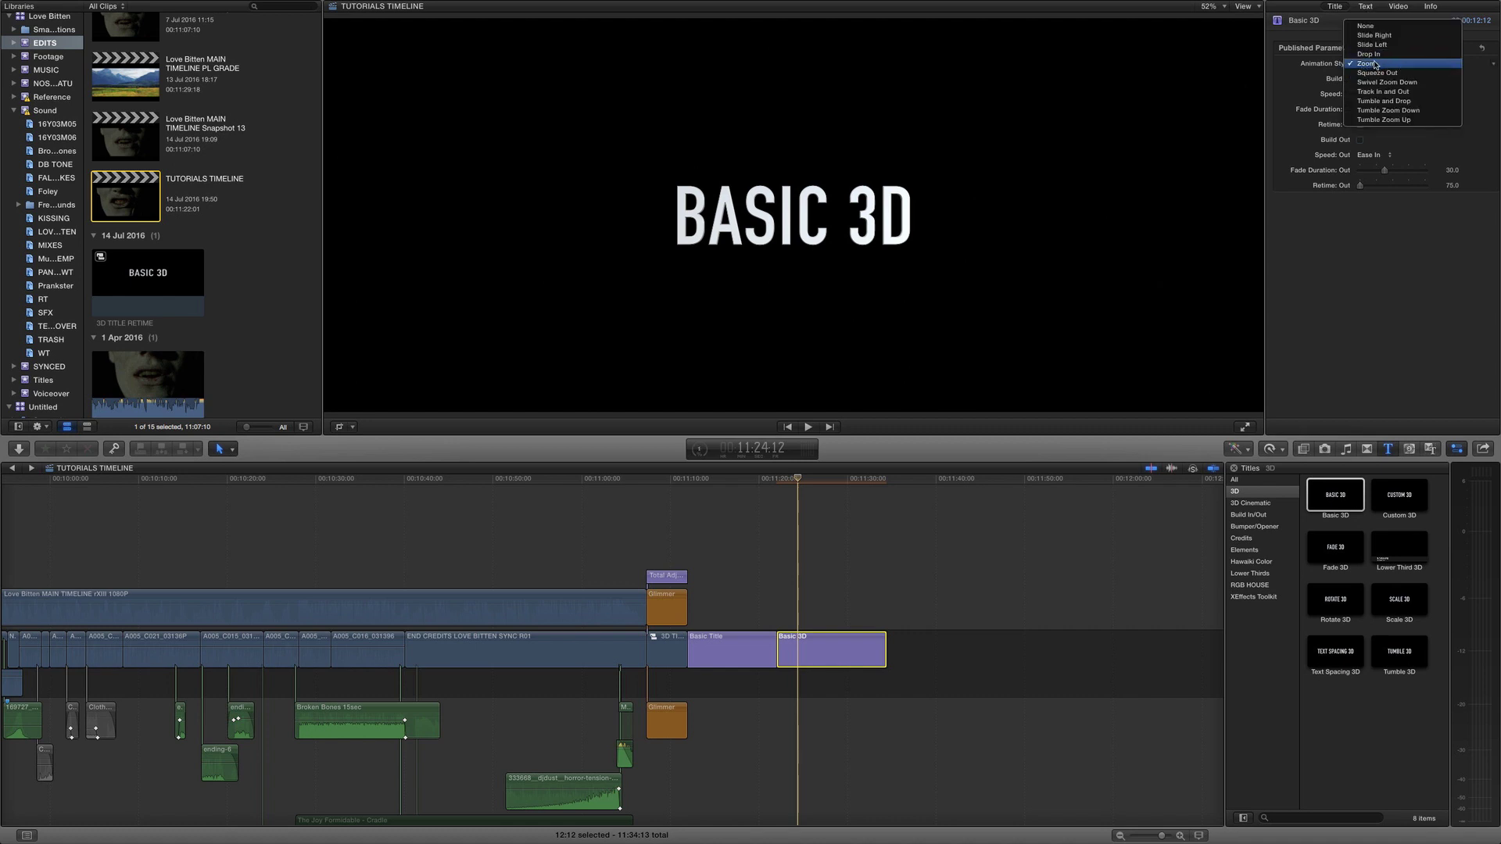
left_click(776, 474)
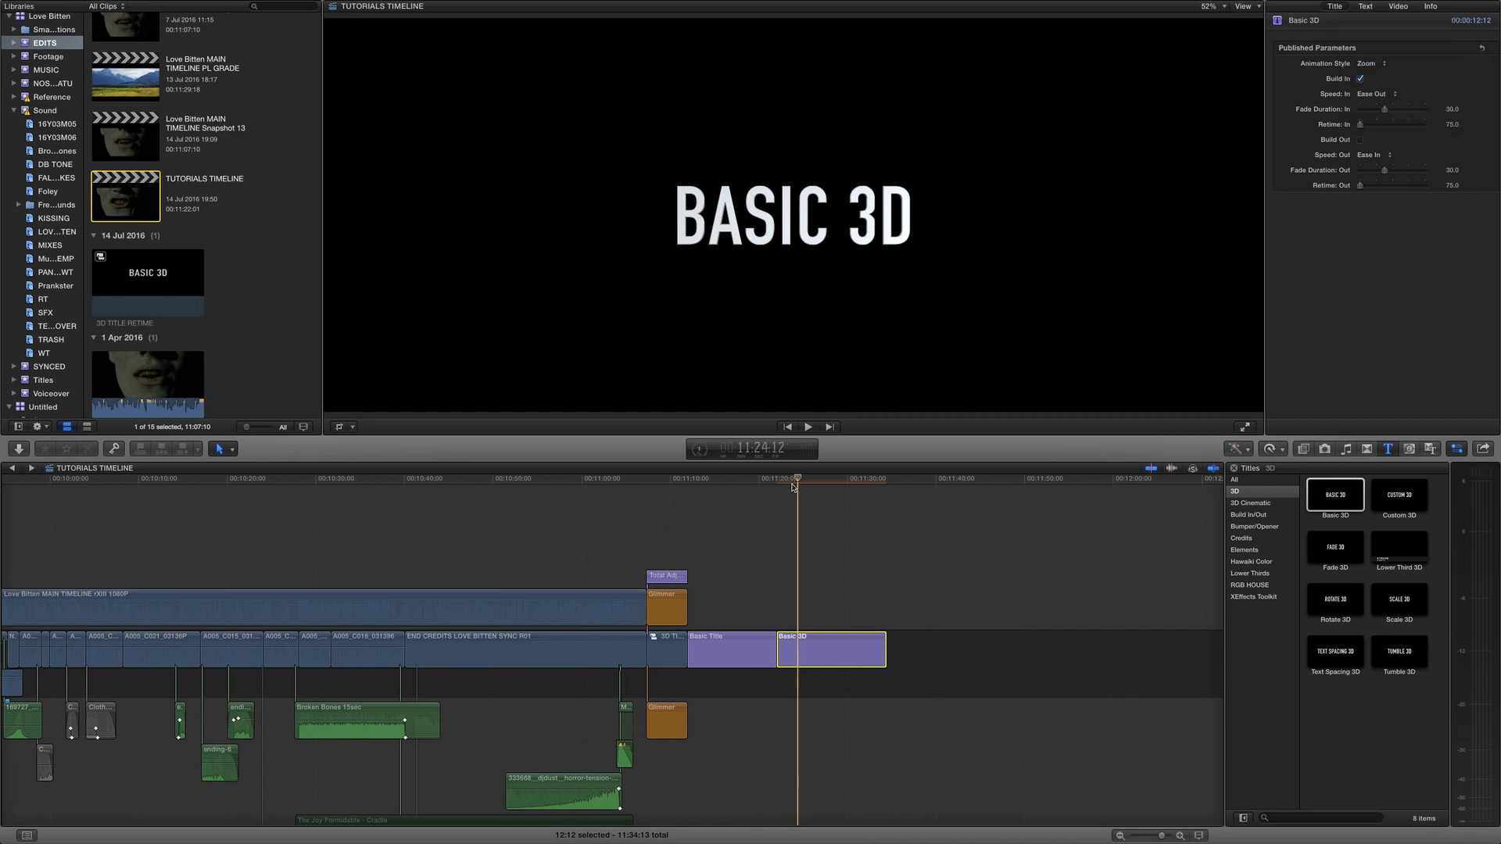
left_click(787, 482)
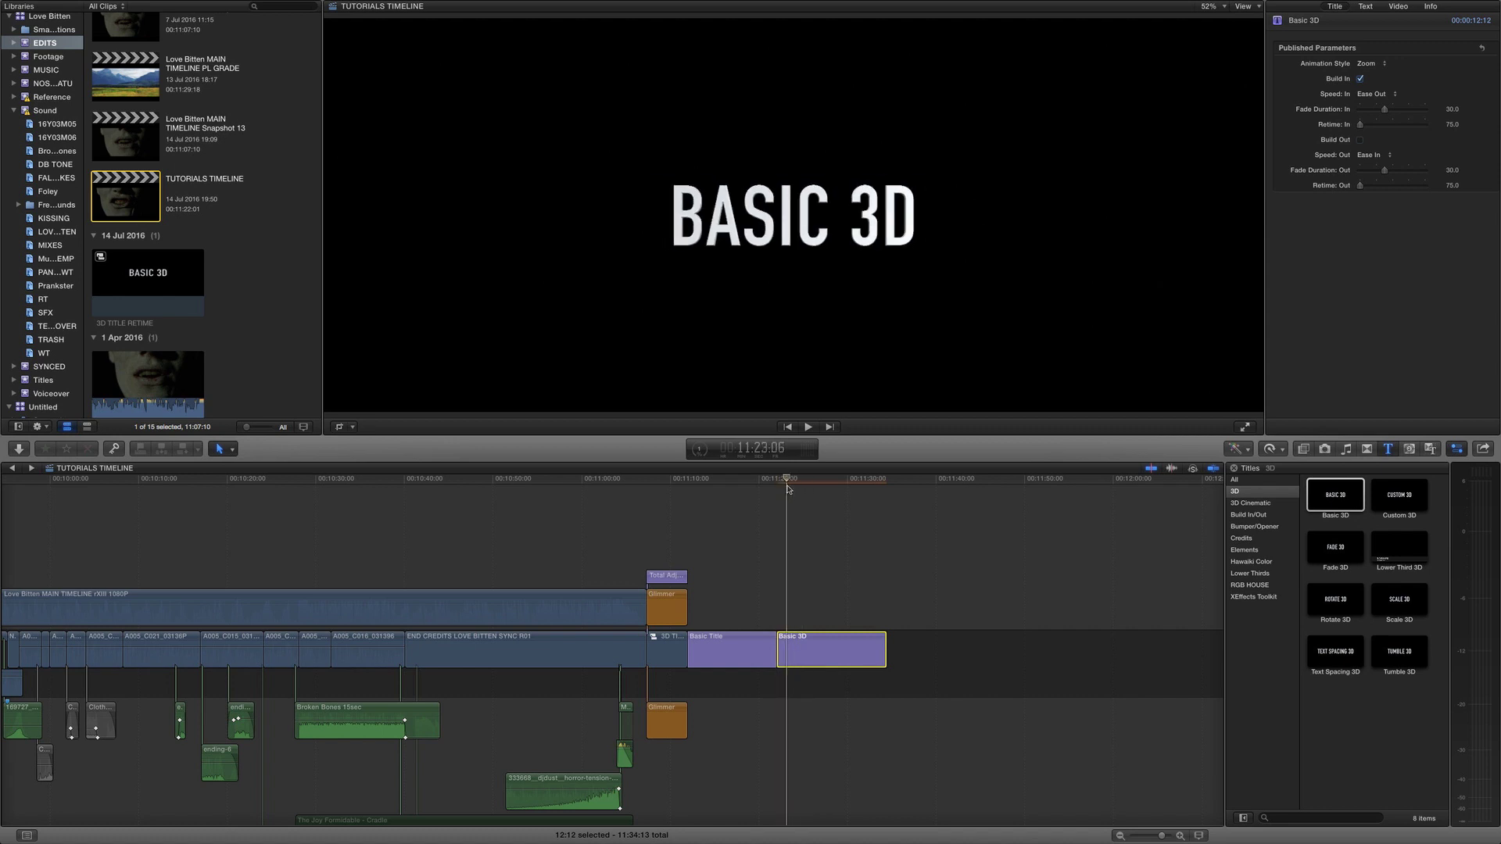
- Replace the Basic 3D title's text with "SCARY FILM"
left_click(1366, 6)
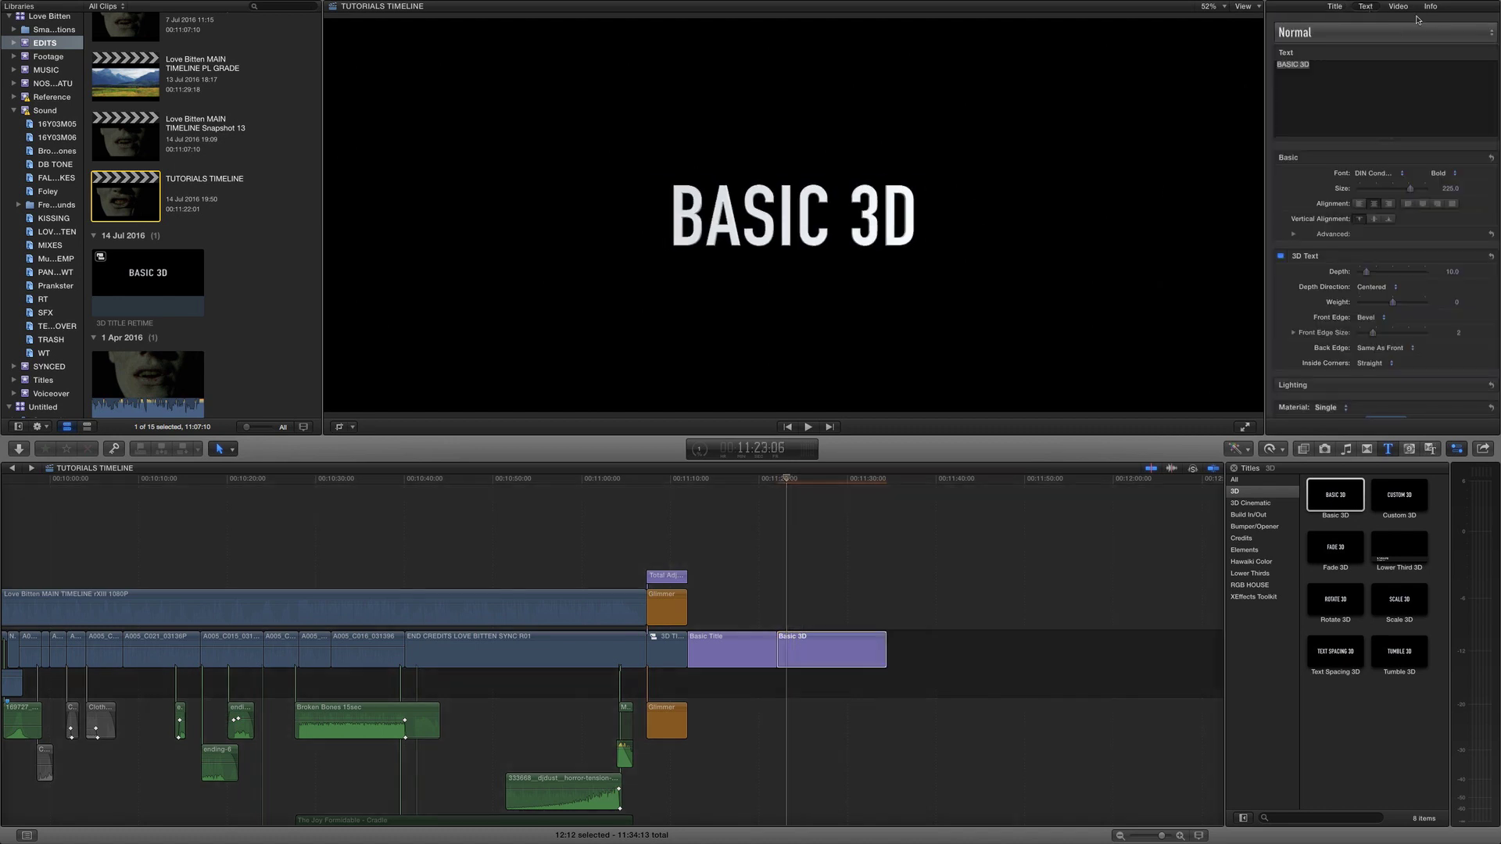
left_click(1334, 74)
left_click_drag(1316, 66, 1261, 63)
type("SCARY FILM")
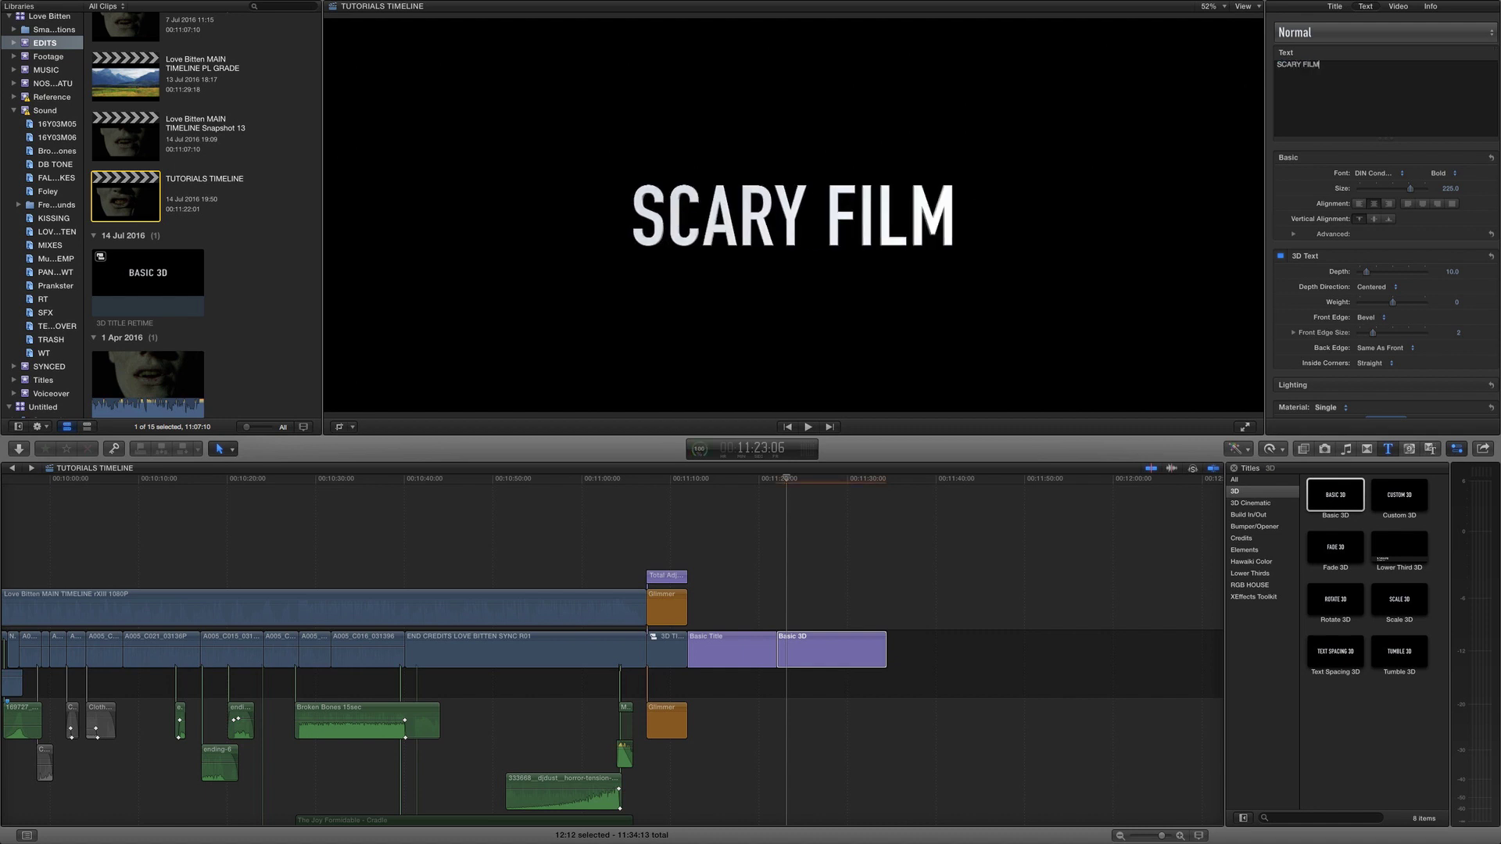
- Set the SCARY FILM title's font to Gypsy Curse and select the text in the viewer
left_click(1369, 175)
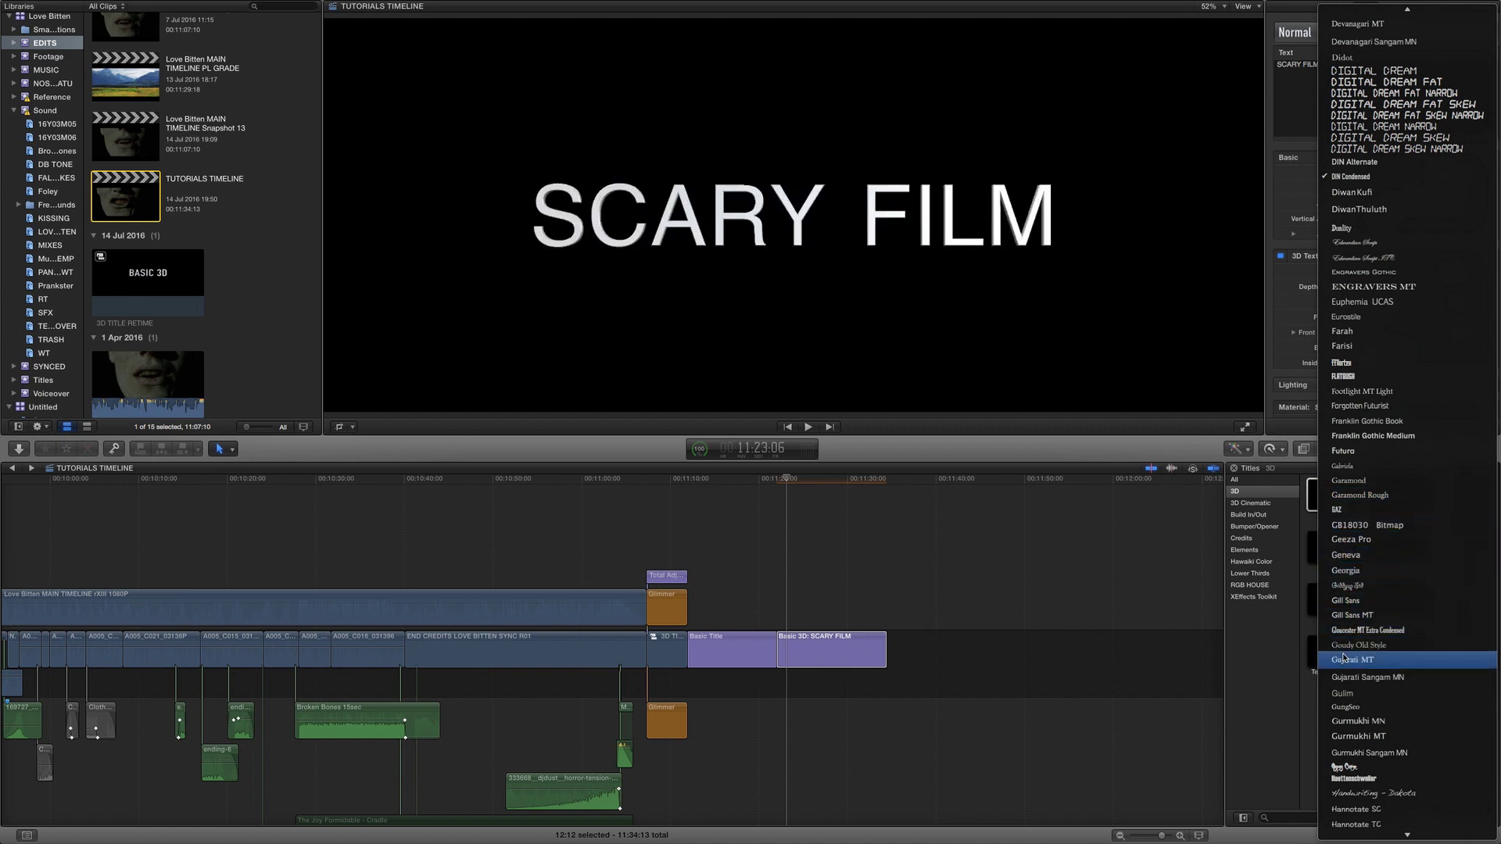
left_click(1355, 768)
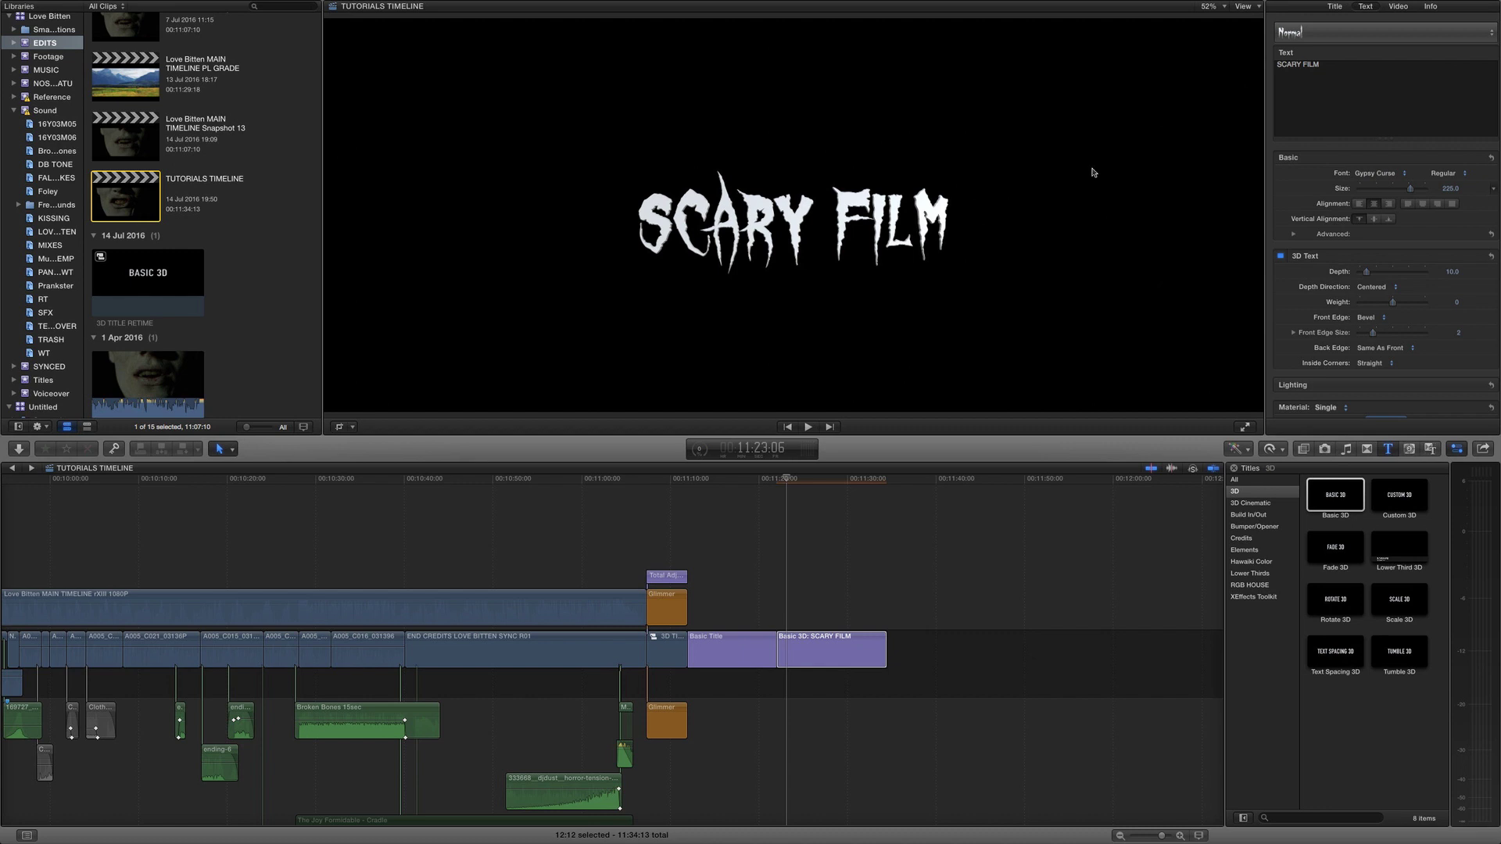
left_click(777, 259)
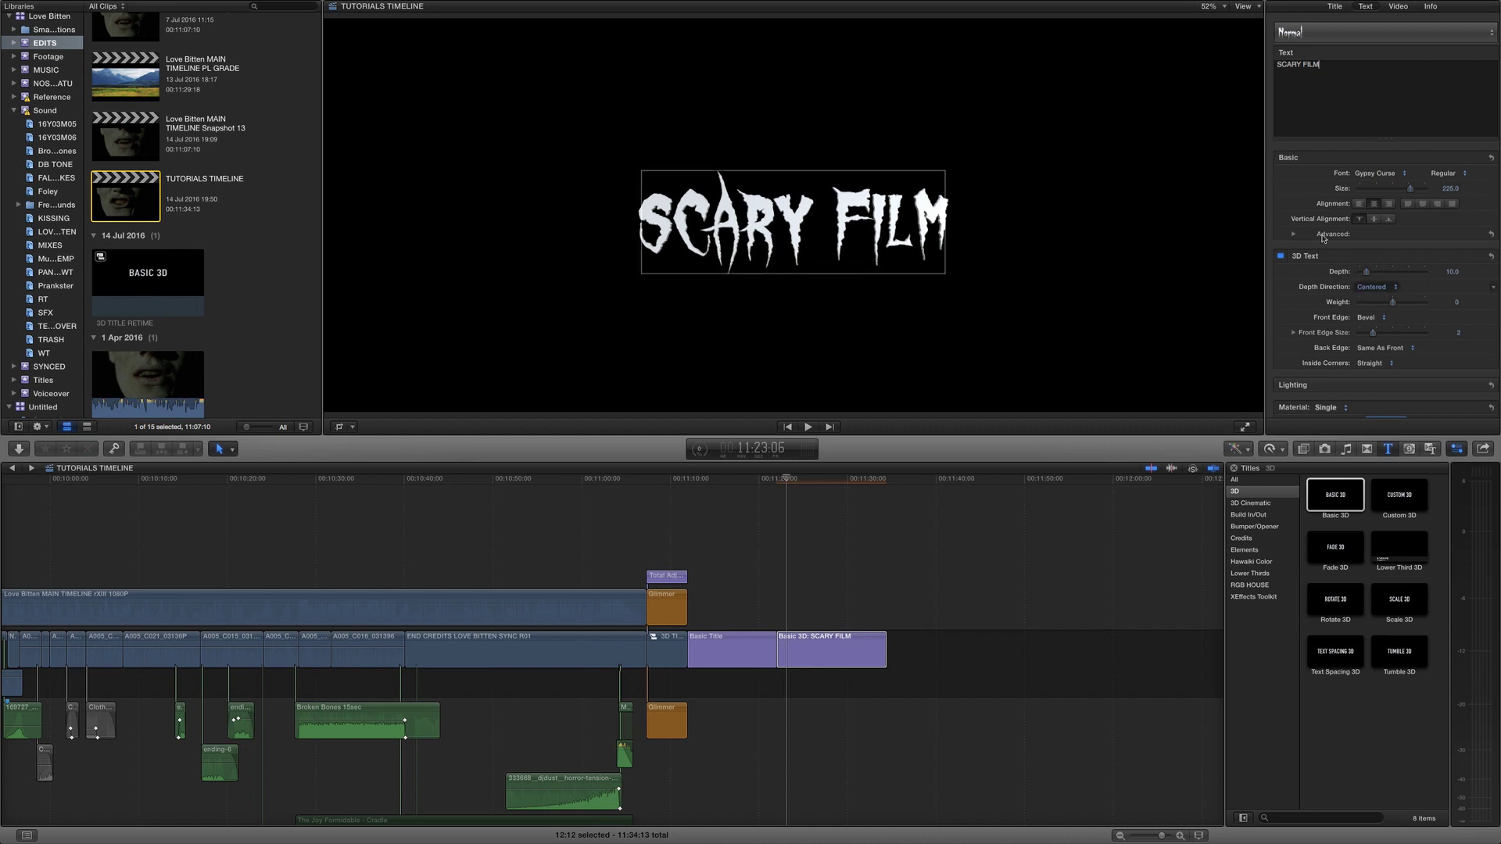
scroll(1349, 191, "down", 2)
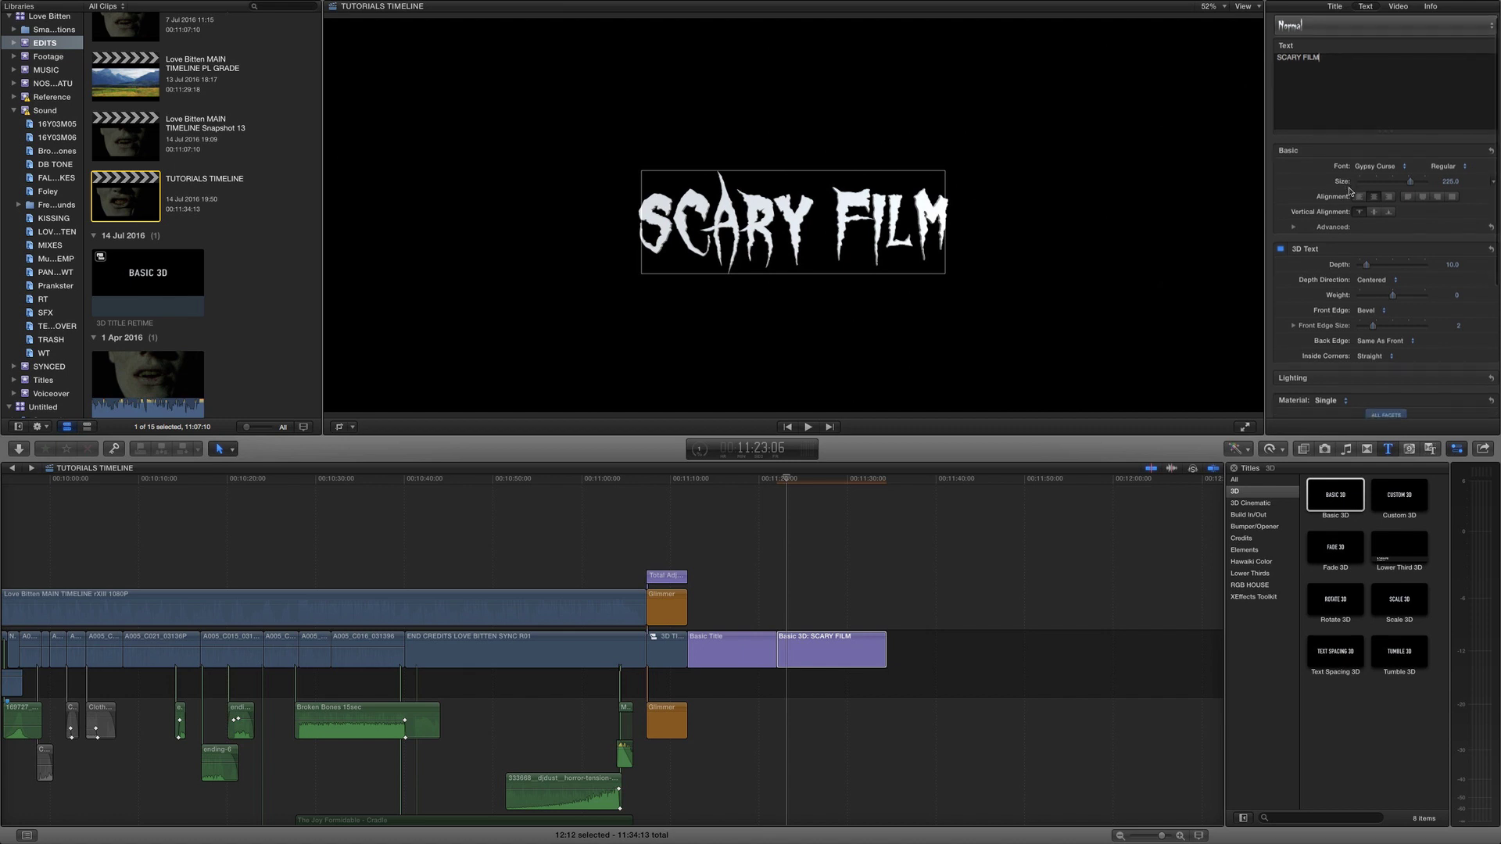
- Check the title with 3D Text toggled off and on, and set its Lighting Style to Below
left_click(1280, 239)
left_click(1280, 239)
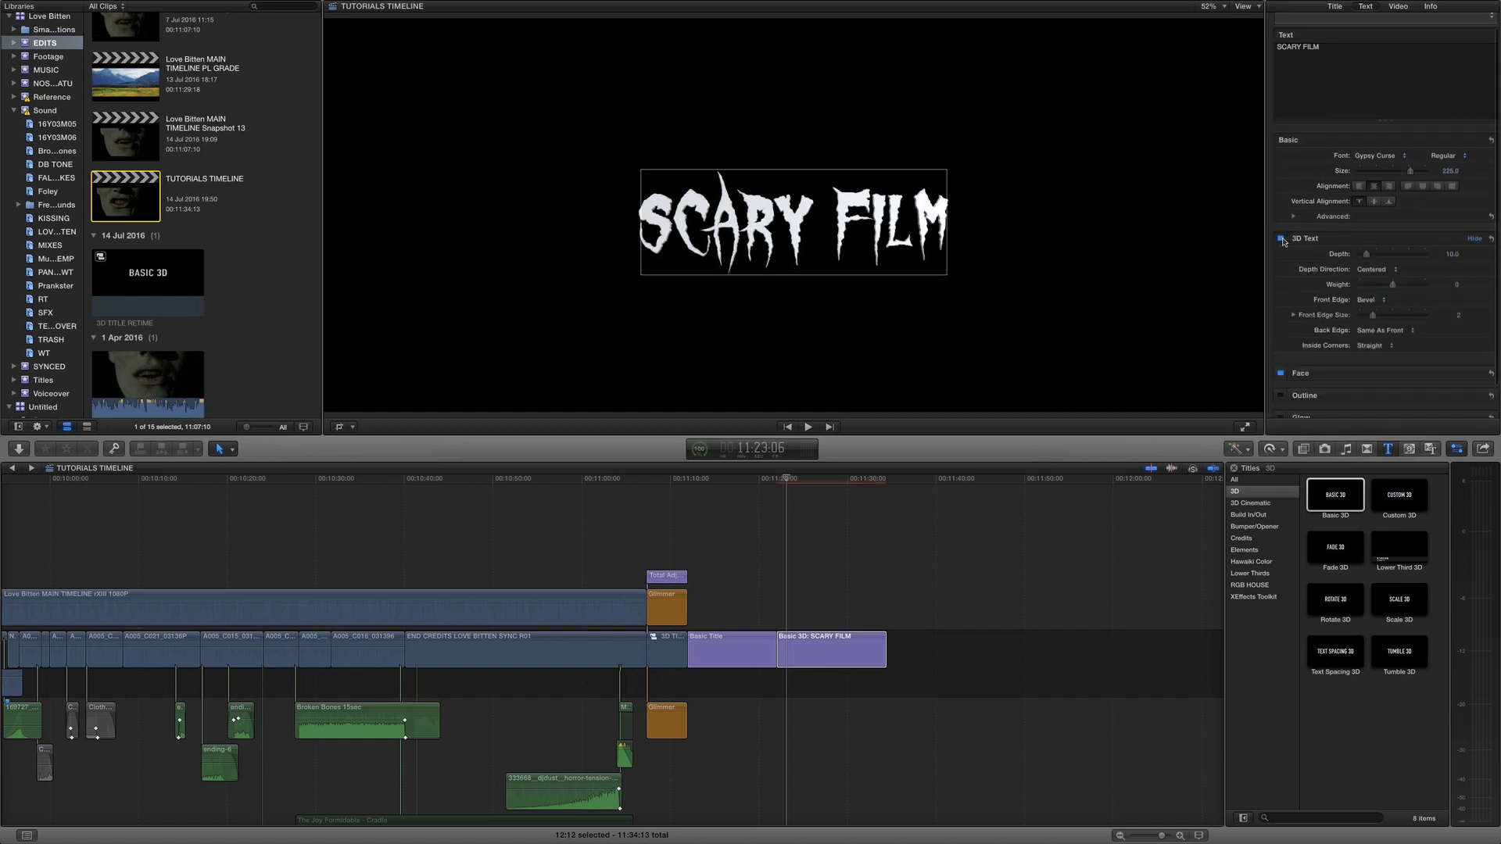
scroll(1325, 227, "down", 3)
scroll(1329, 226, "down", 5)
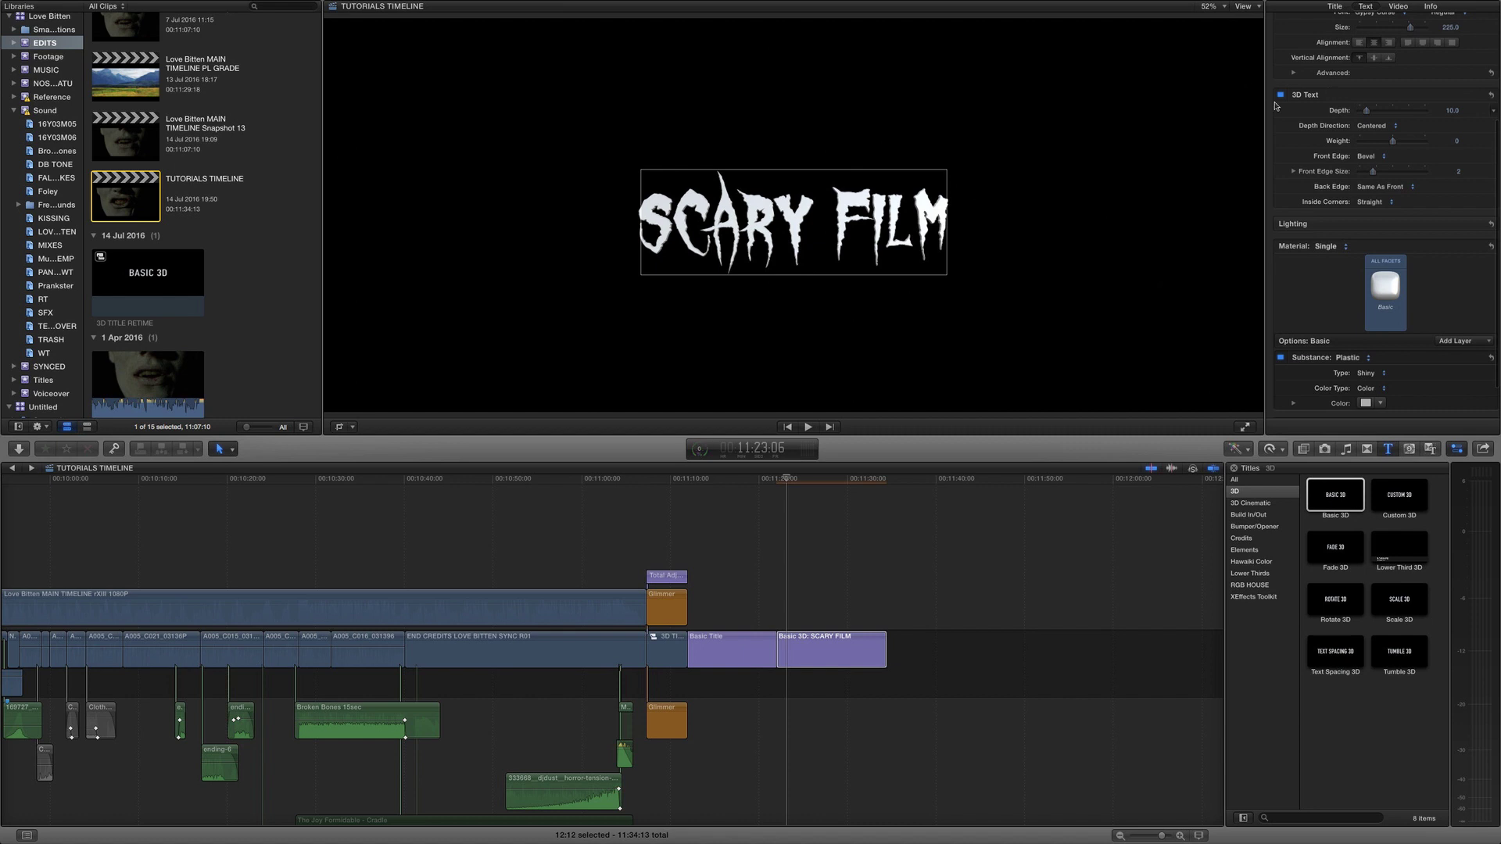
scroll(1342, 199, "down", 2)
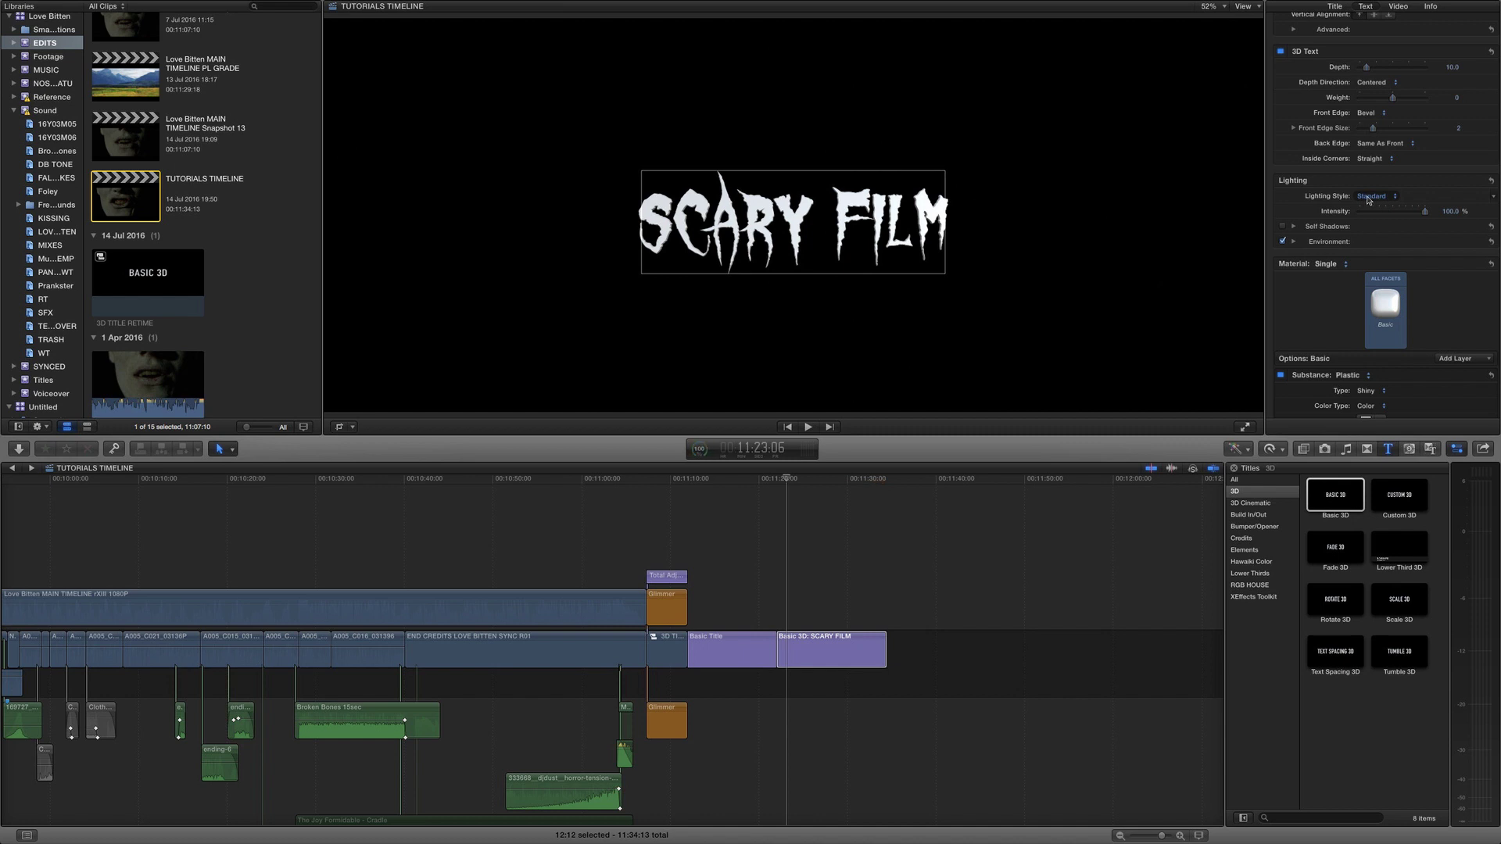
left_click(1378, 202)
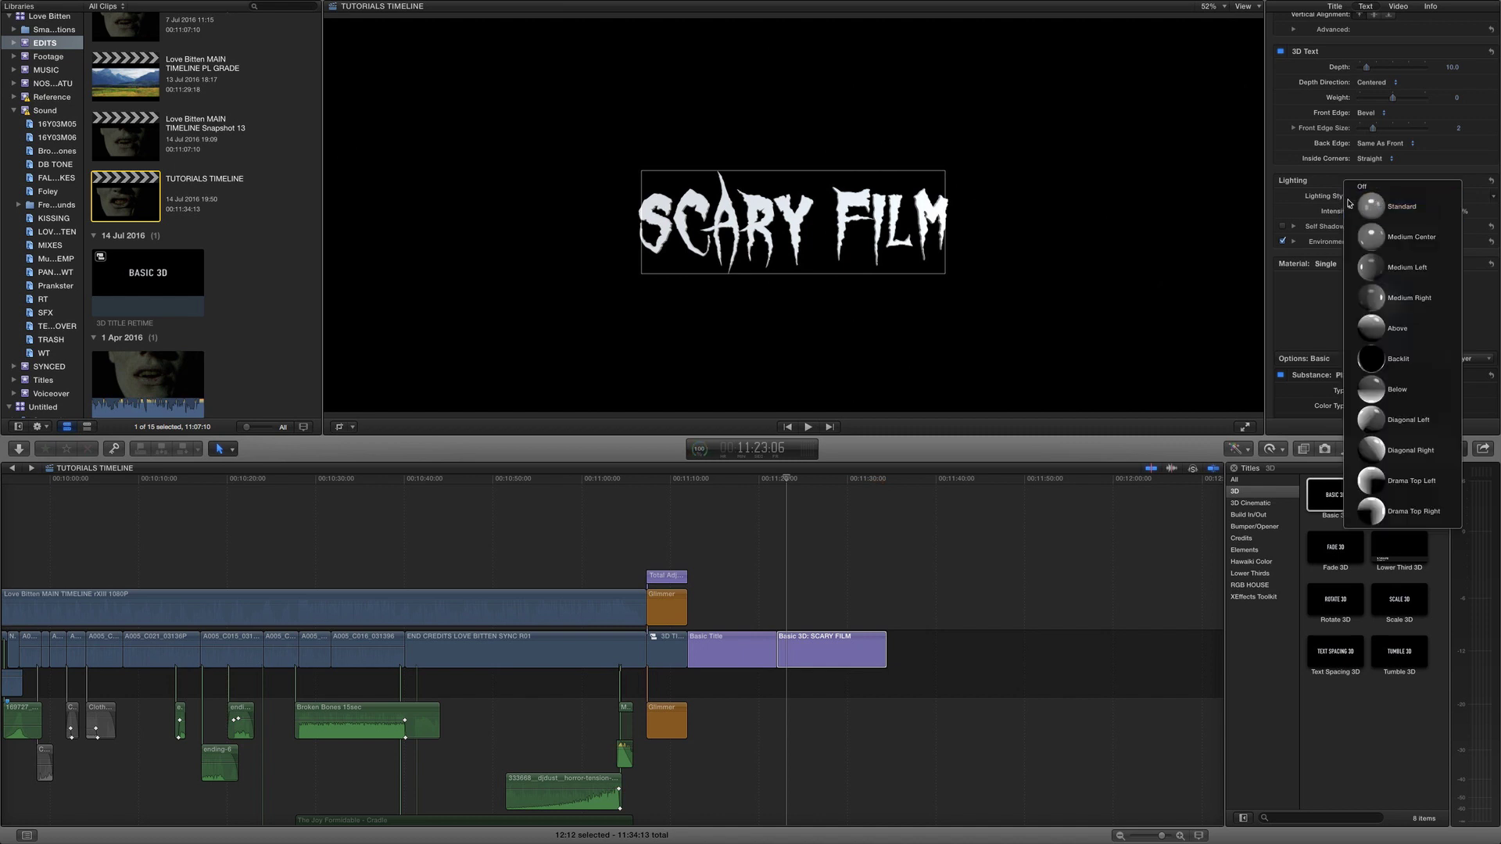
left_click(1405, 393)
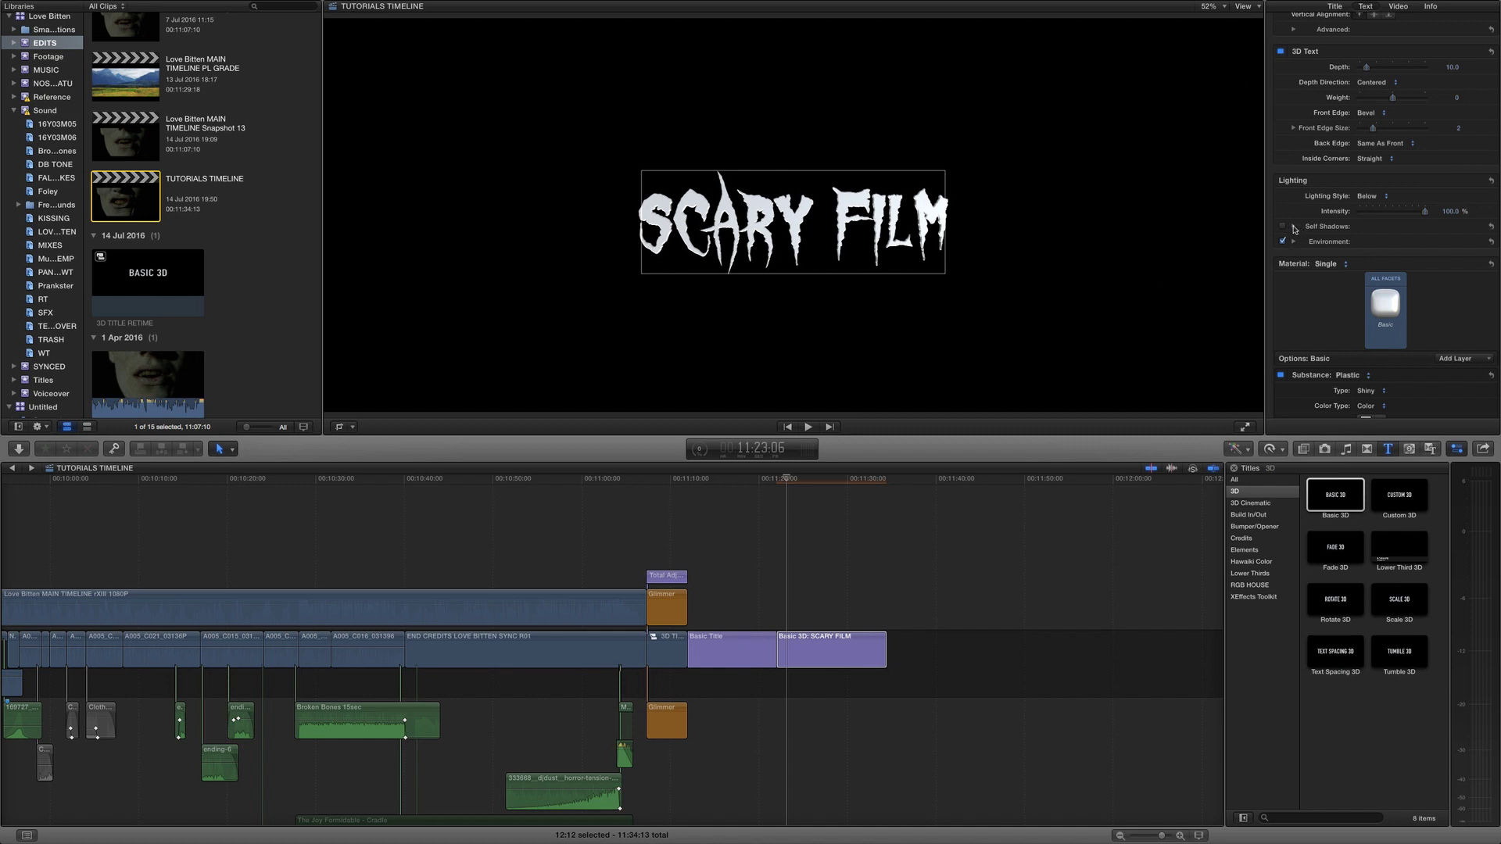
- Enable Self Shadows for the title's lighting and lower the lighting intensity slightly below 100%
left_click(1294, 227)
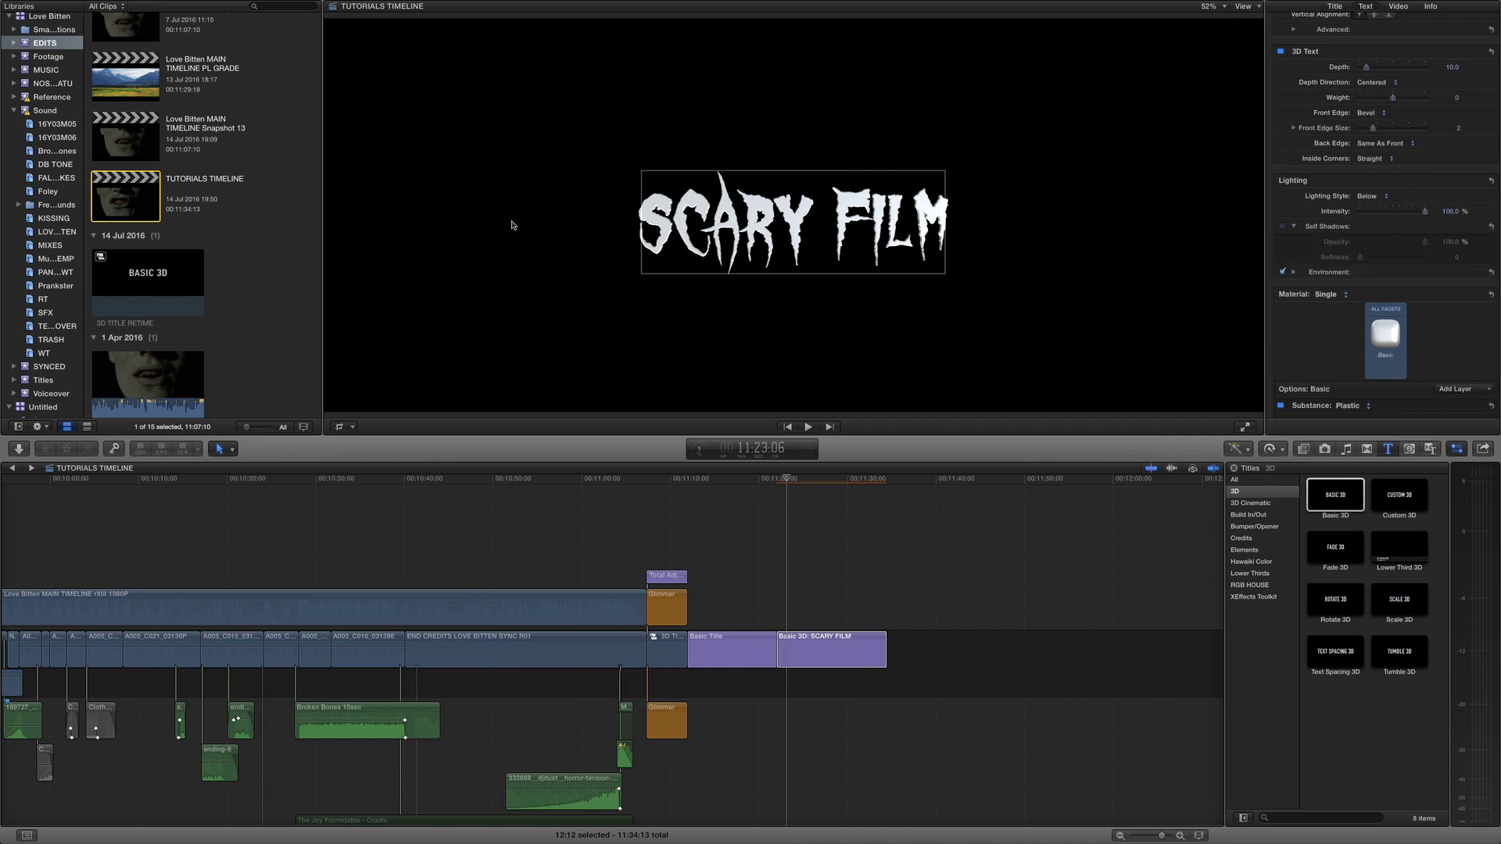
left_click(1282, 226)
left_click_drag(1404, 212, 1418, 211)
- Try the Multiple material mode for the title's facets and return it to Single
scroll(1331, 239, "down", 2)
scroll(1331, 238, "down", 1)
scroll(1353, 233, "down", 1)
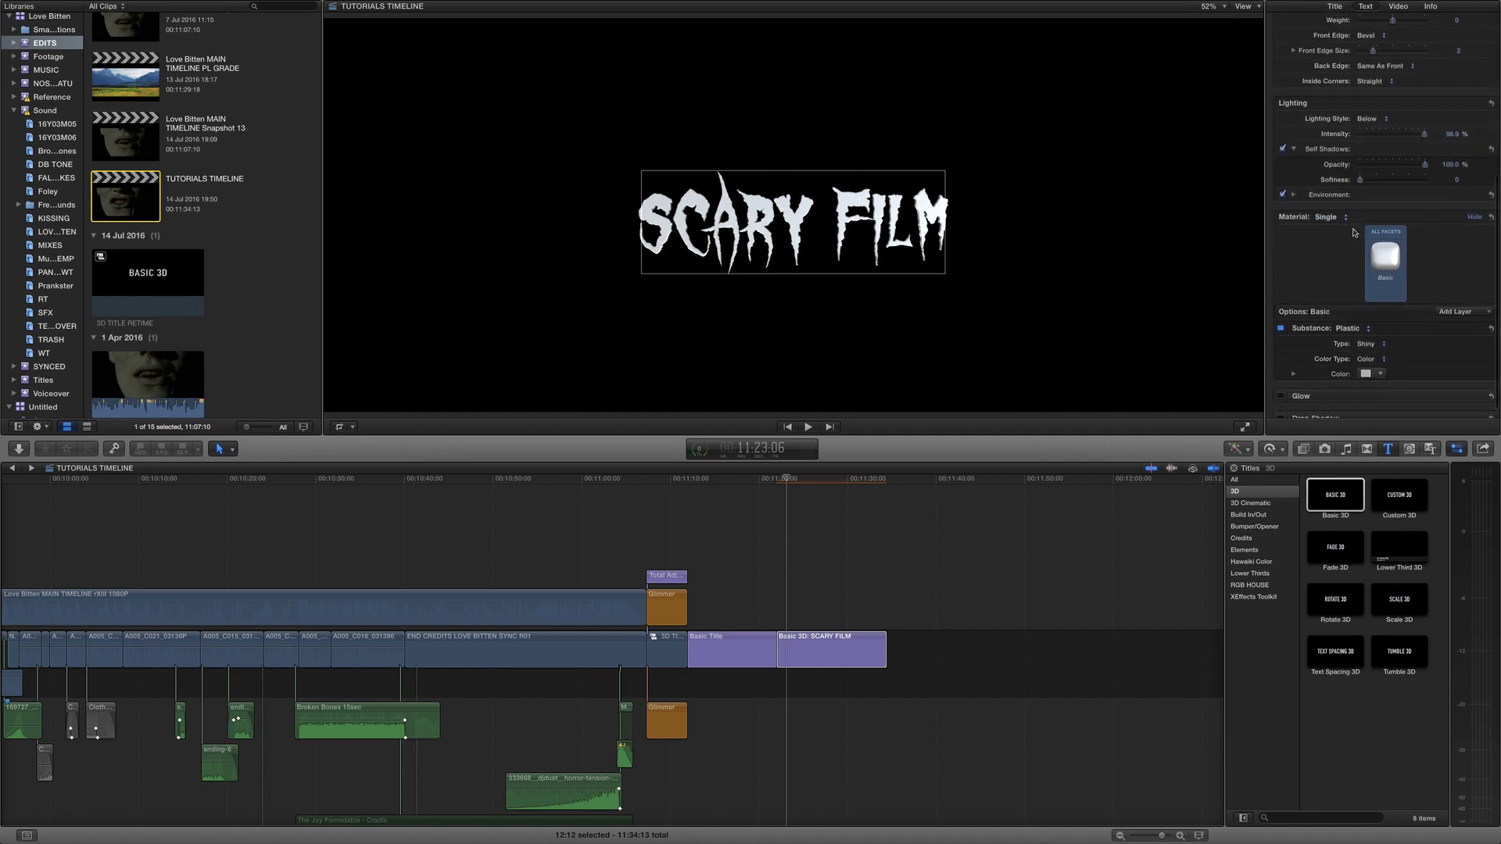
mouse_move(1388, 258)
left_click(1336, 219)
left_click(1334, 219)
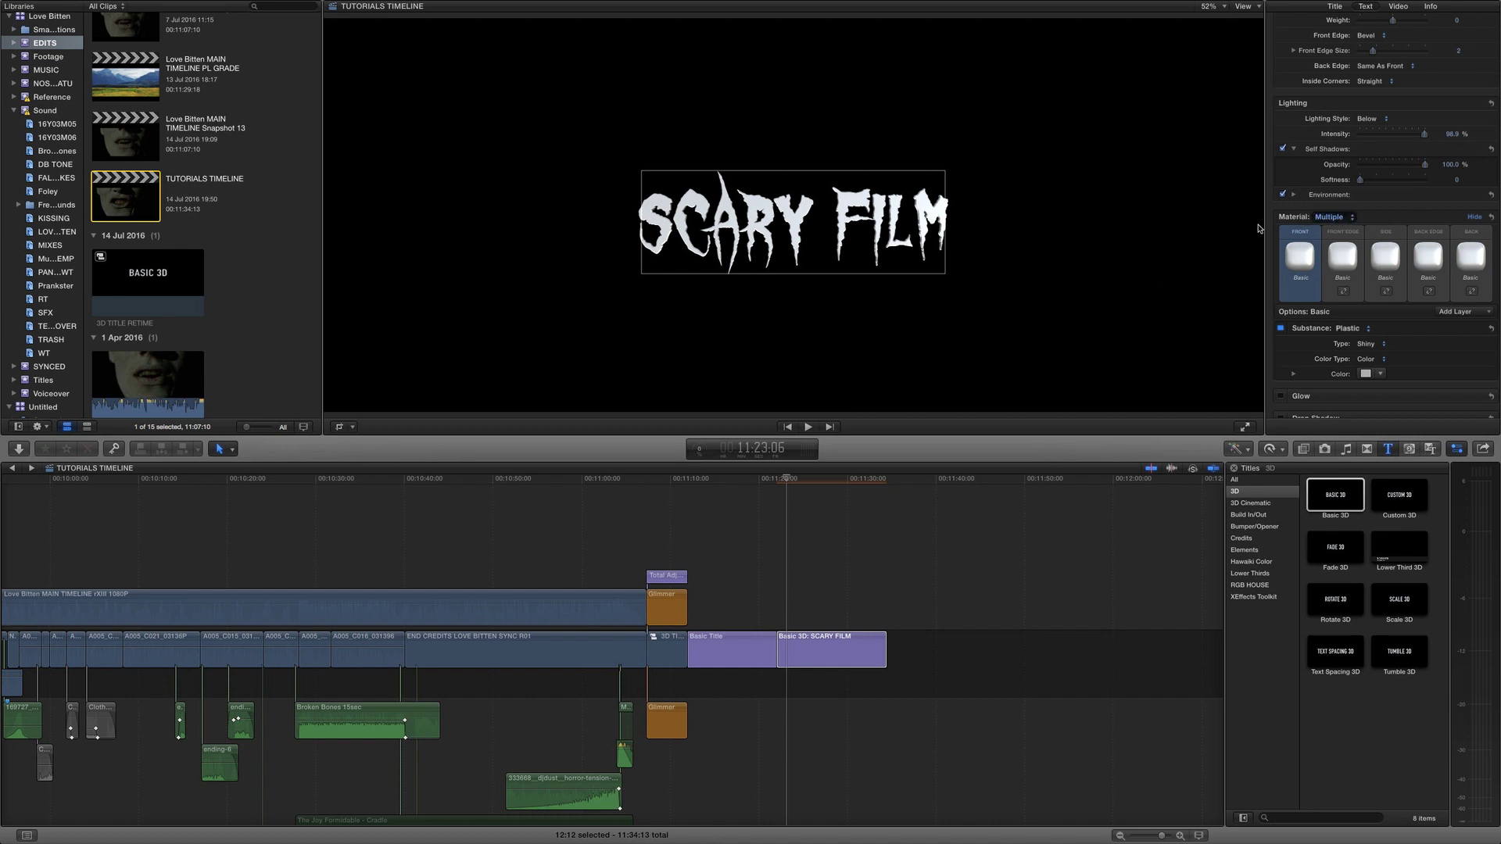
left_click(1334, 216)
left_click(1334, 204)
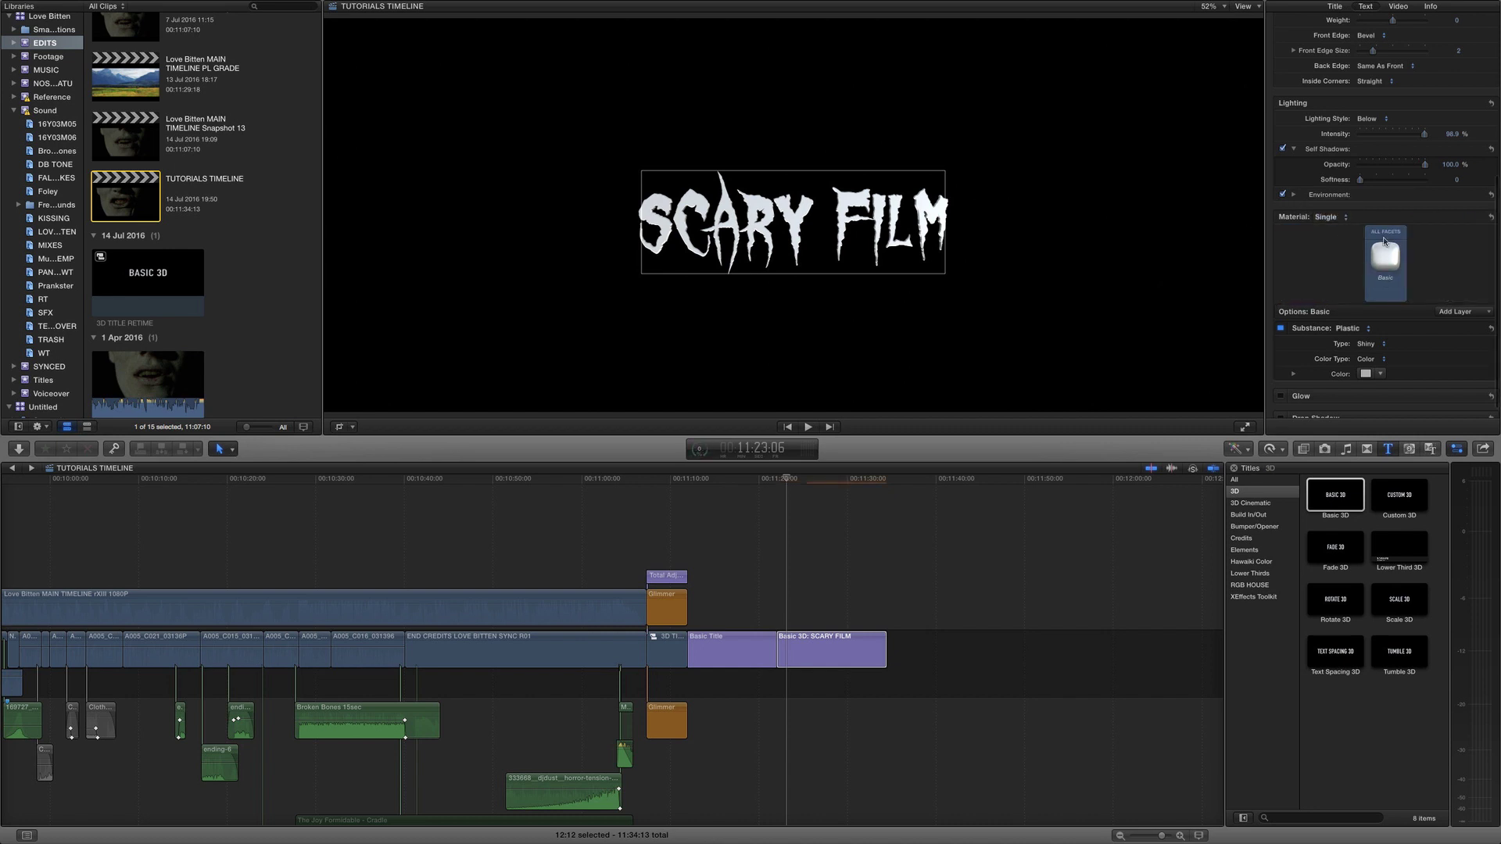
- Apply the Old Steel metal material to all facets of the SCARY FILM text
left_click(1387, 261)
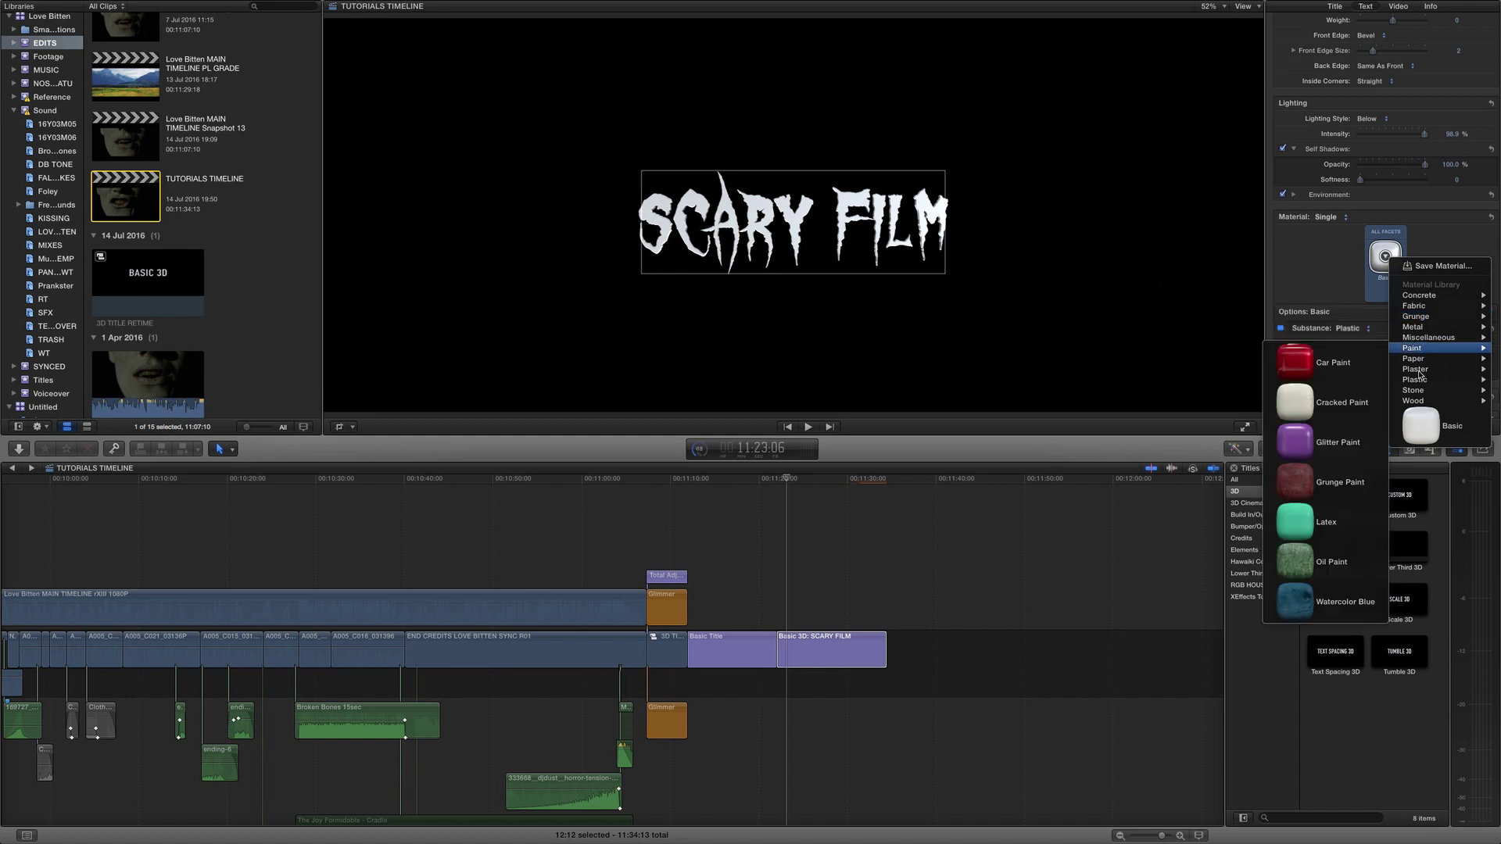
mouse_move(1420, 373)
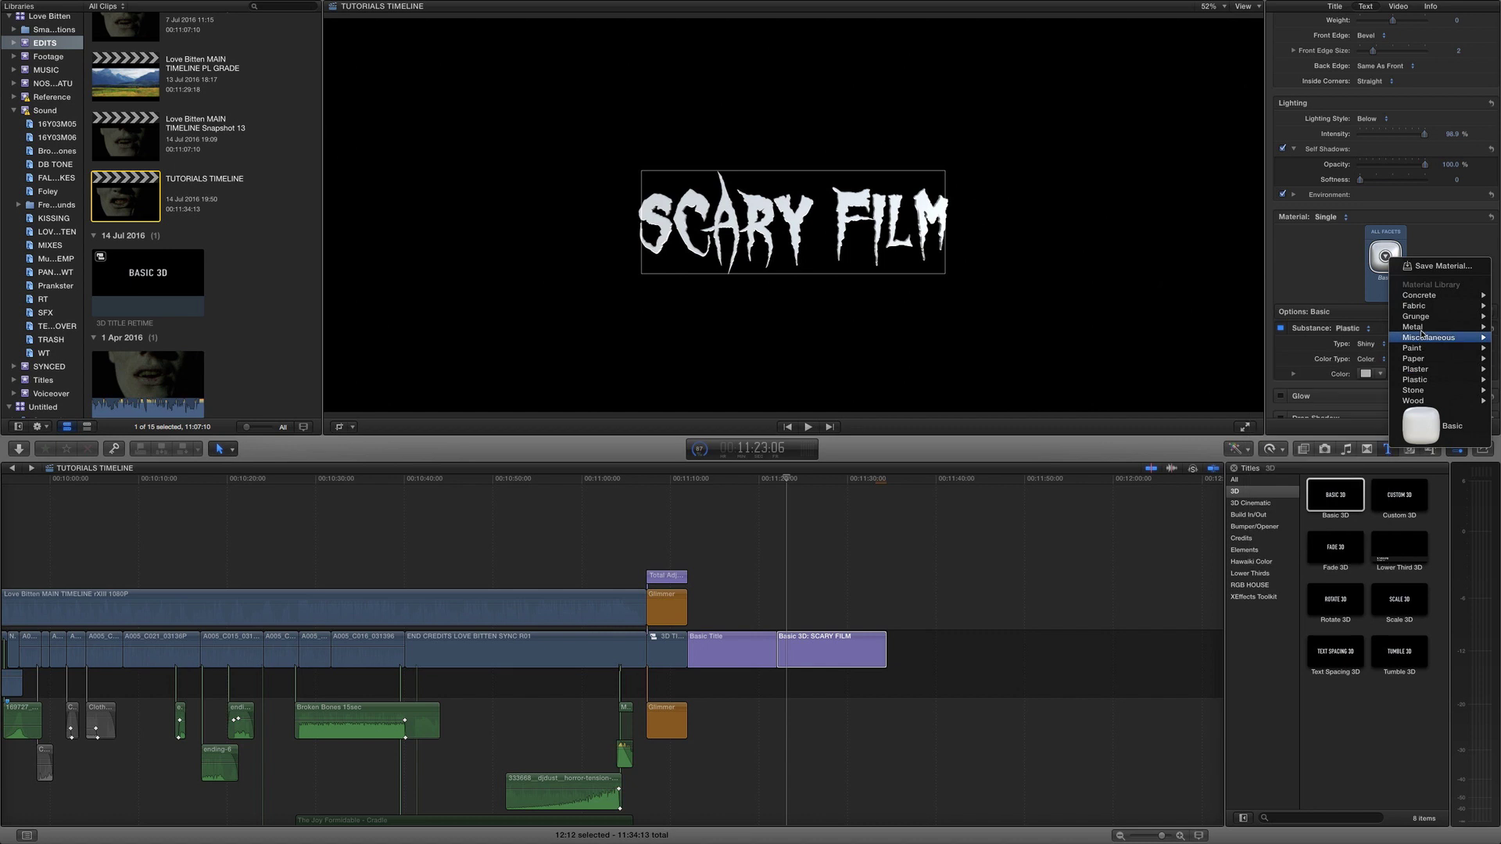
mouse_move(1421, 332)
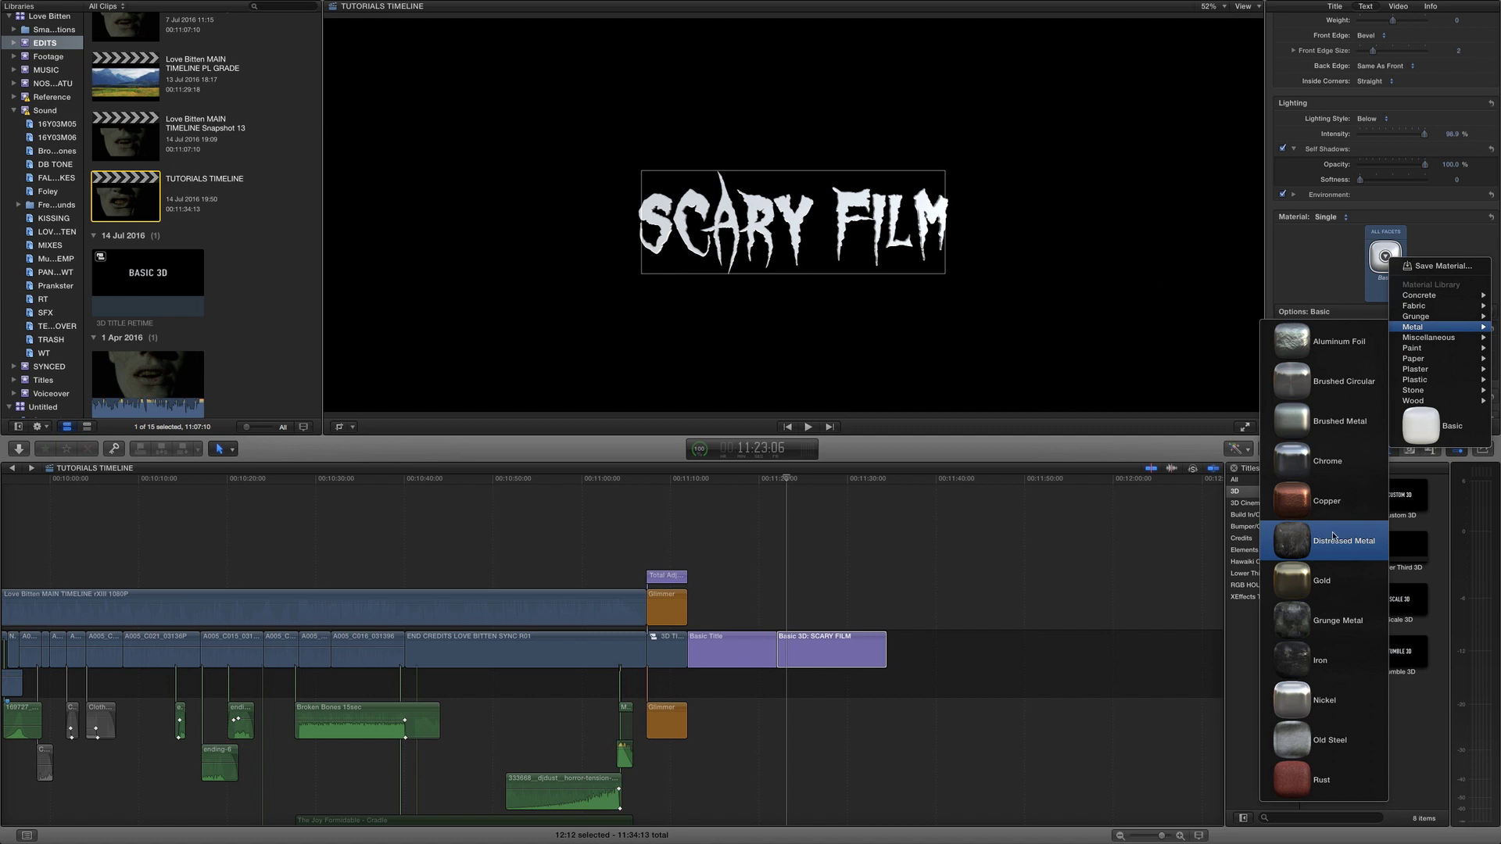
left_click(1311, 735)
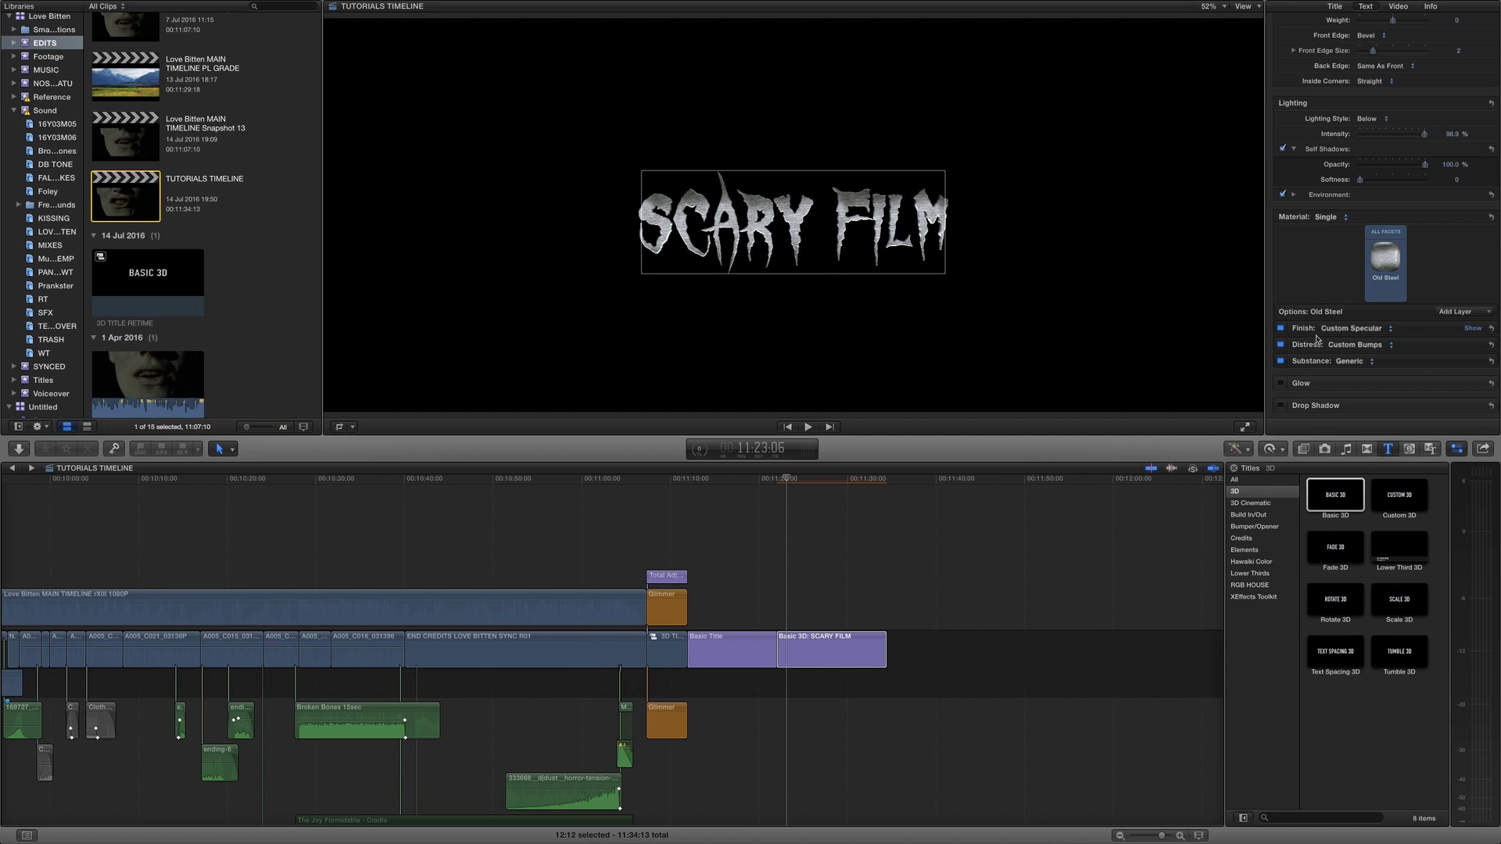
- Review the Old Steel substance options, keep Generic, and set Finish to Polish and Distress to Scratches
left_click(1353, 362)
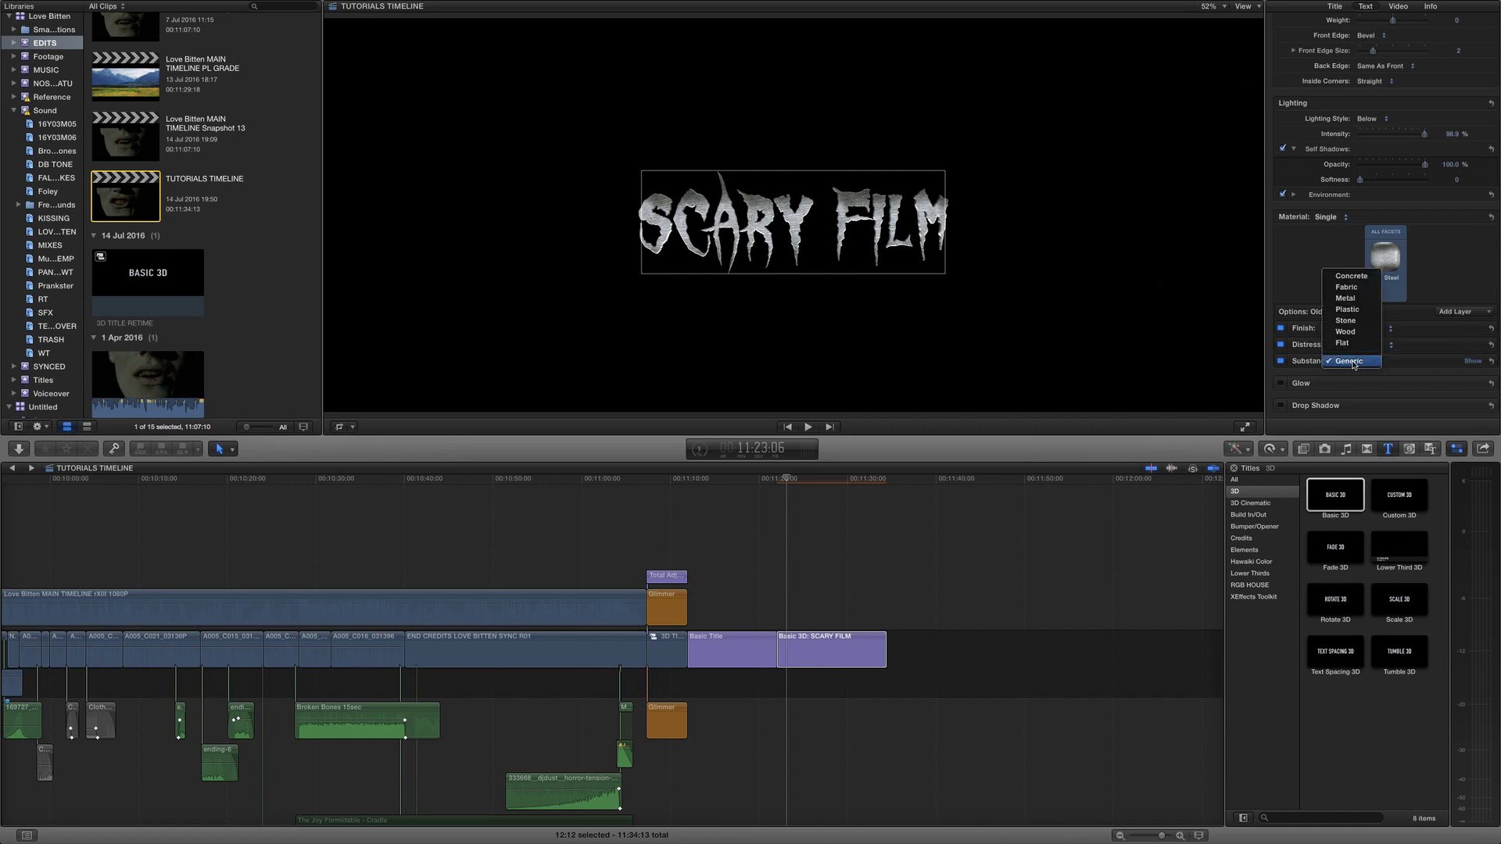
left_click(1351, 360)
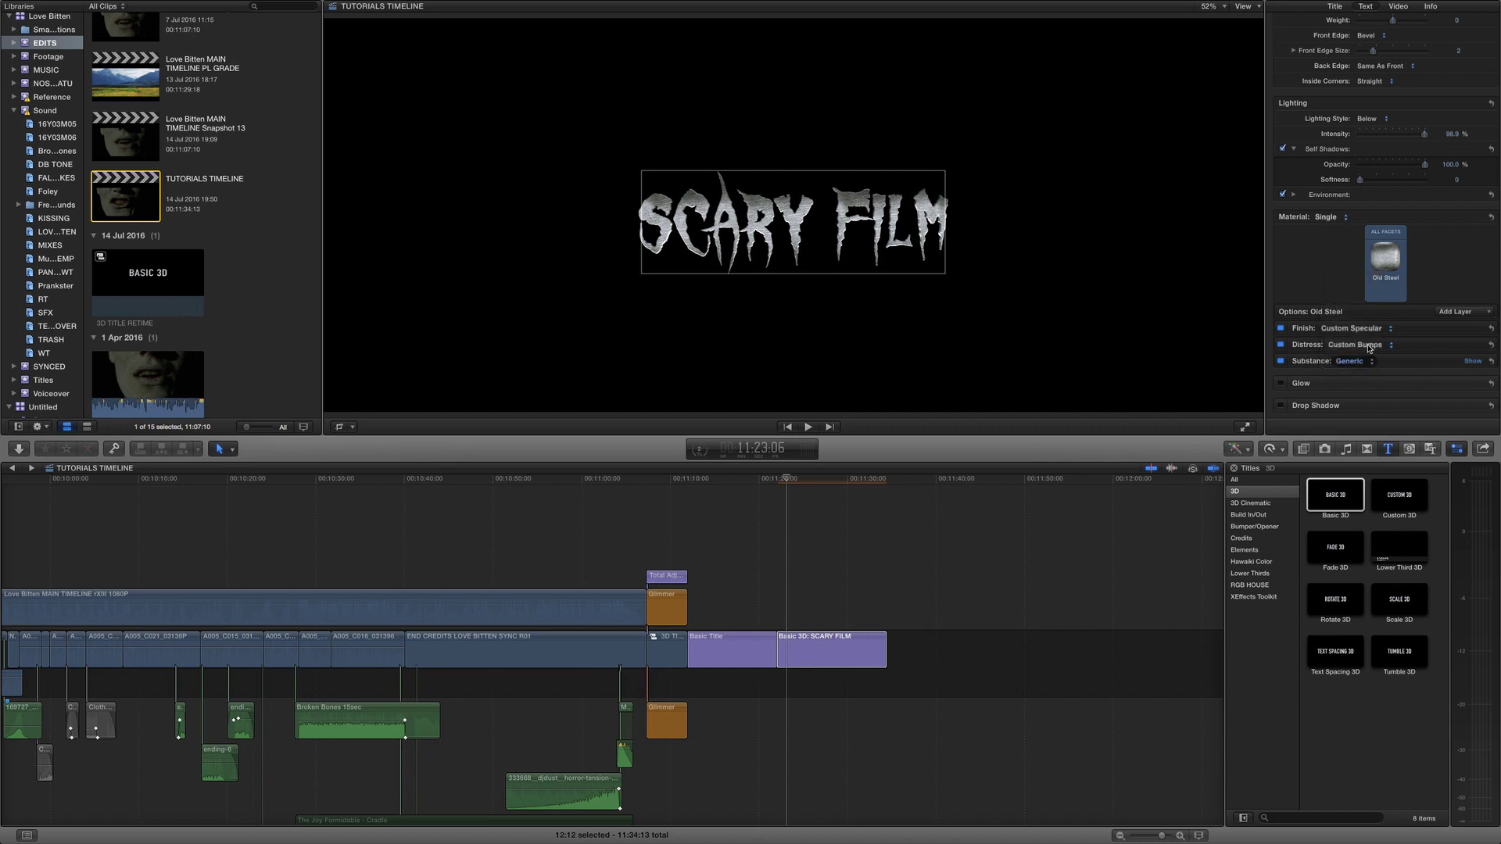
left_click(1369, 347)
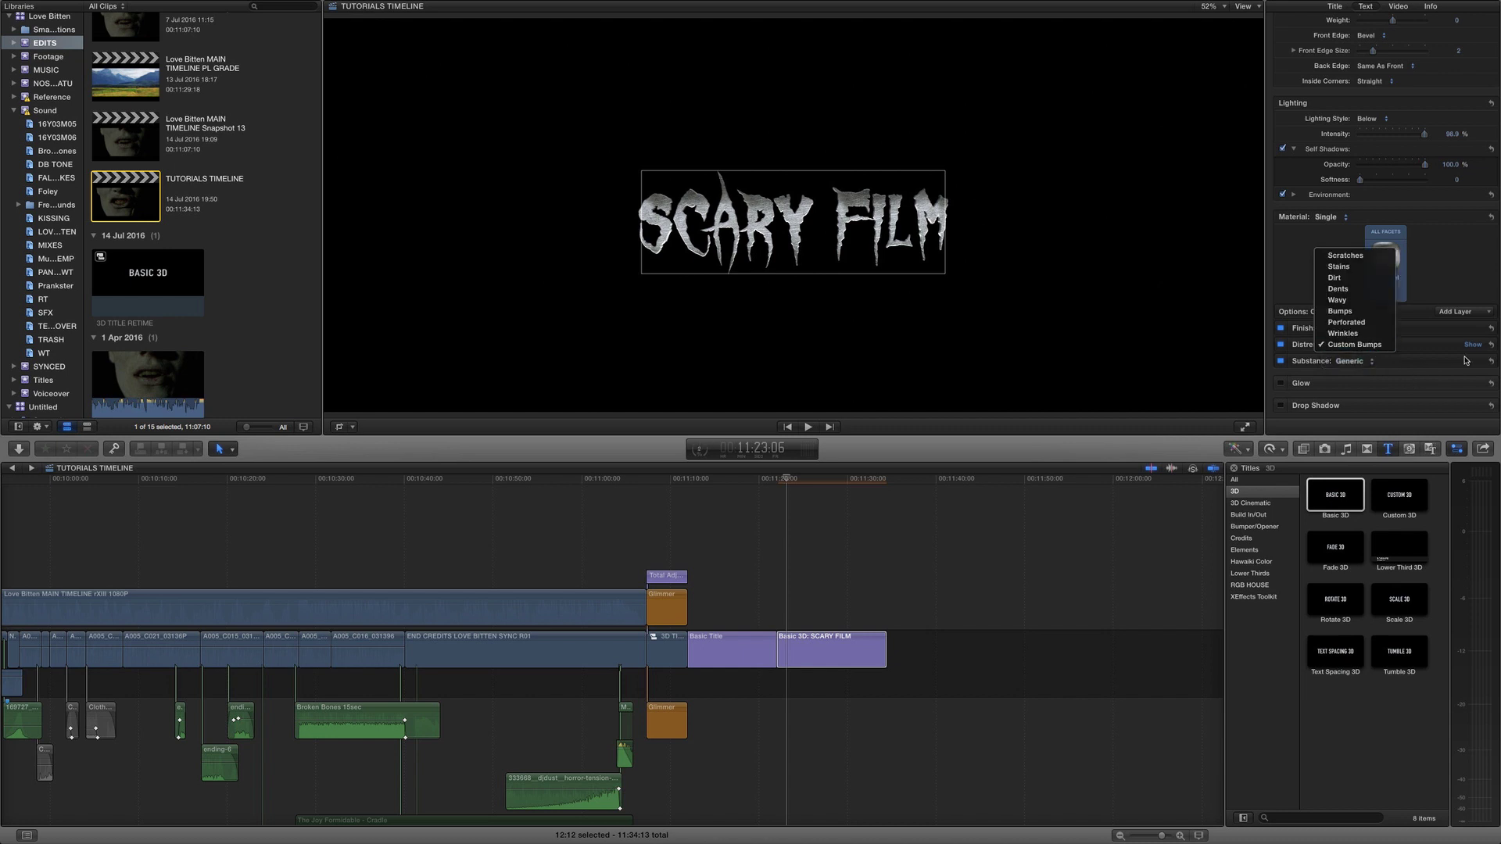
left_click(1369, 346)
left_click(1377, 332)
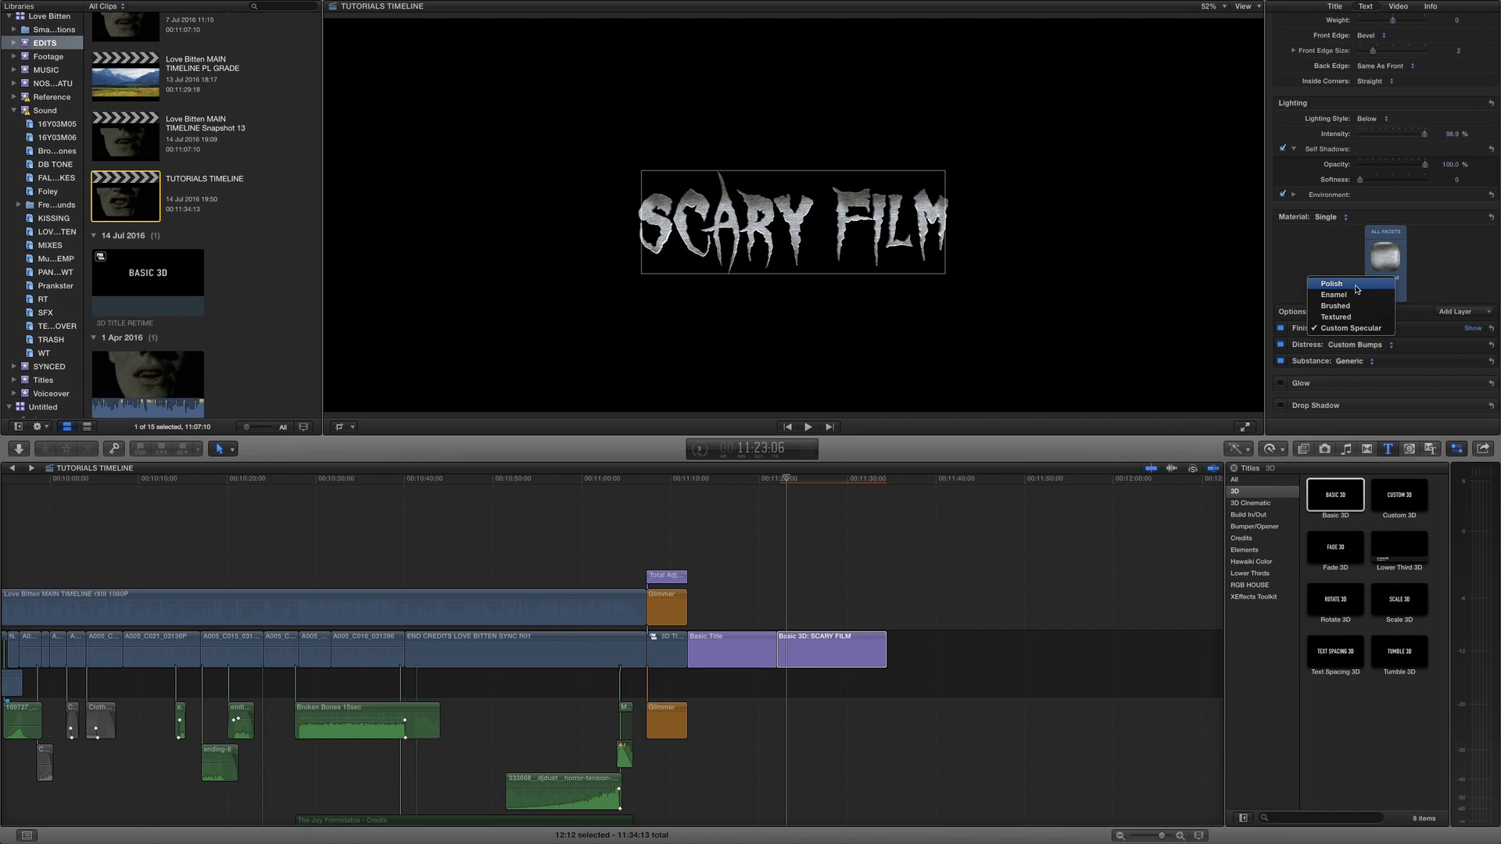
key("Escape")
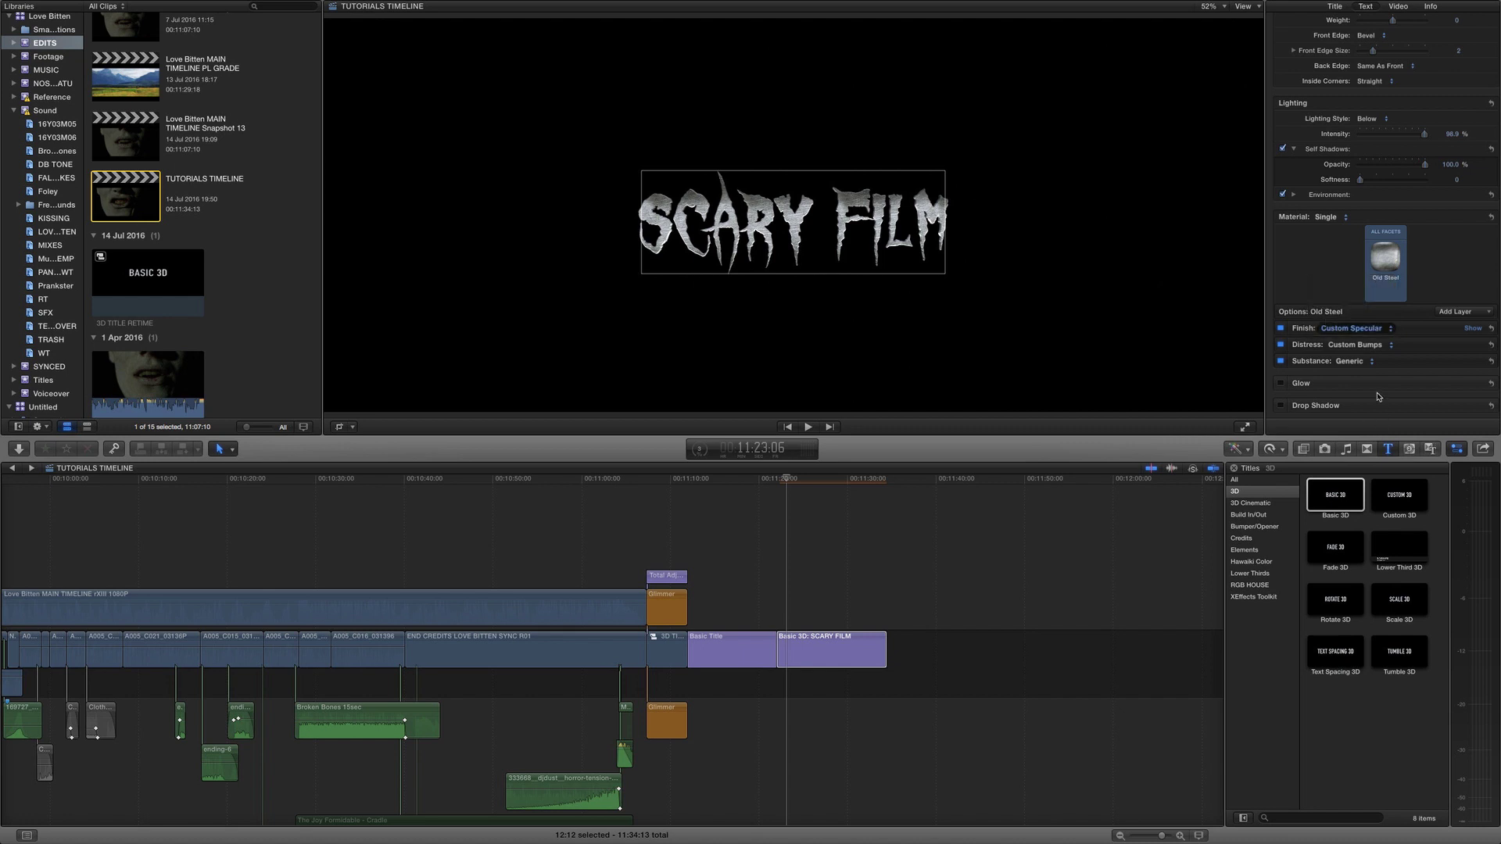
left_click(1367, 348)
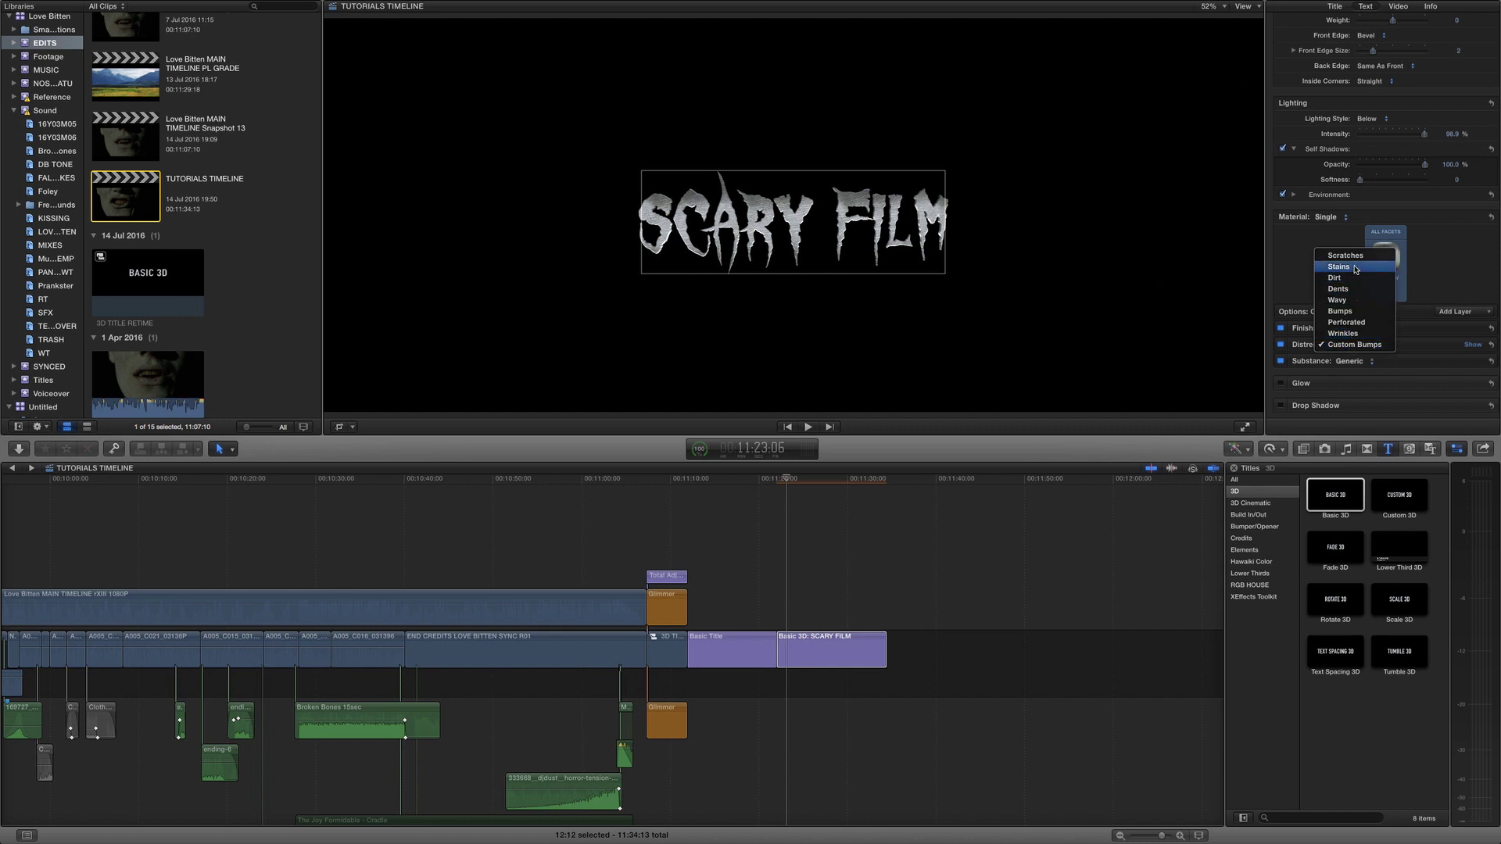
key("Escape")
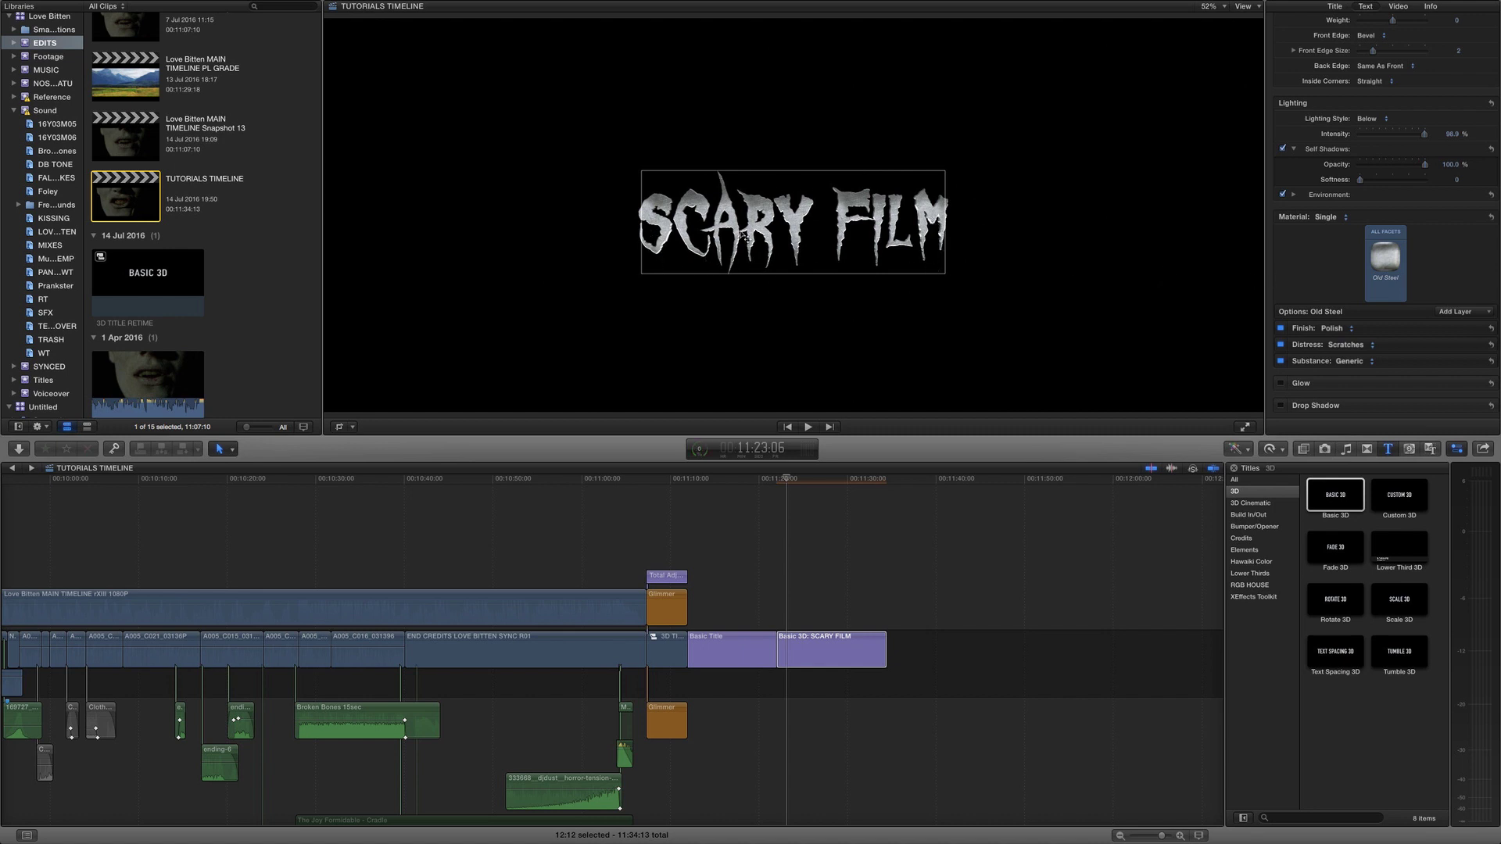
- Collapse the title's Material and 3D Text settings
scroll(1414, 336, "down", 1)
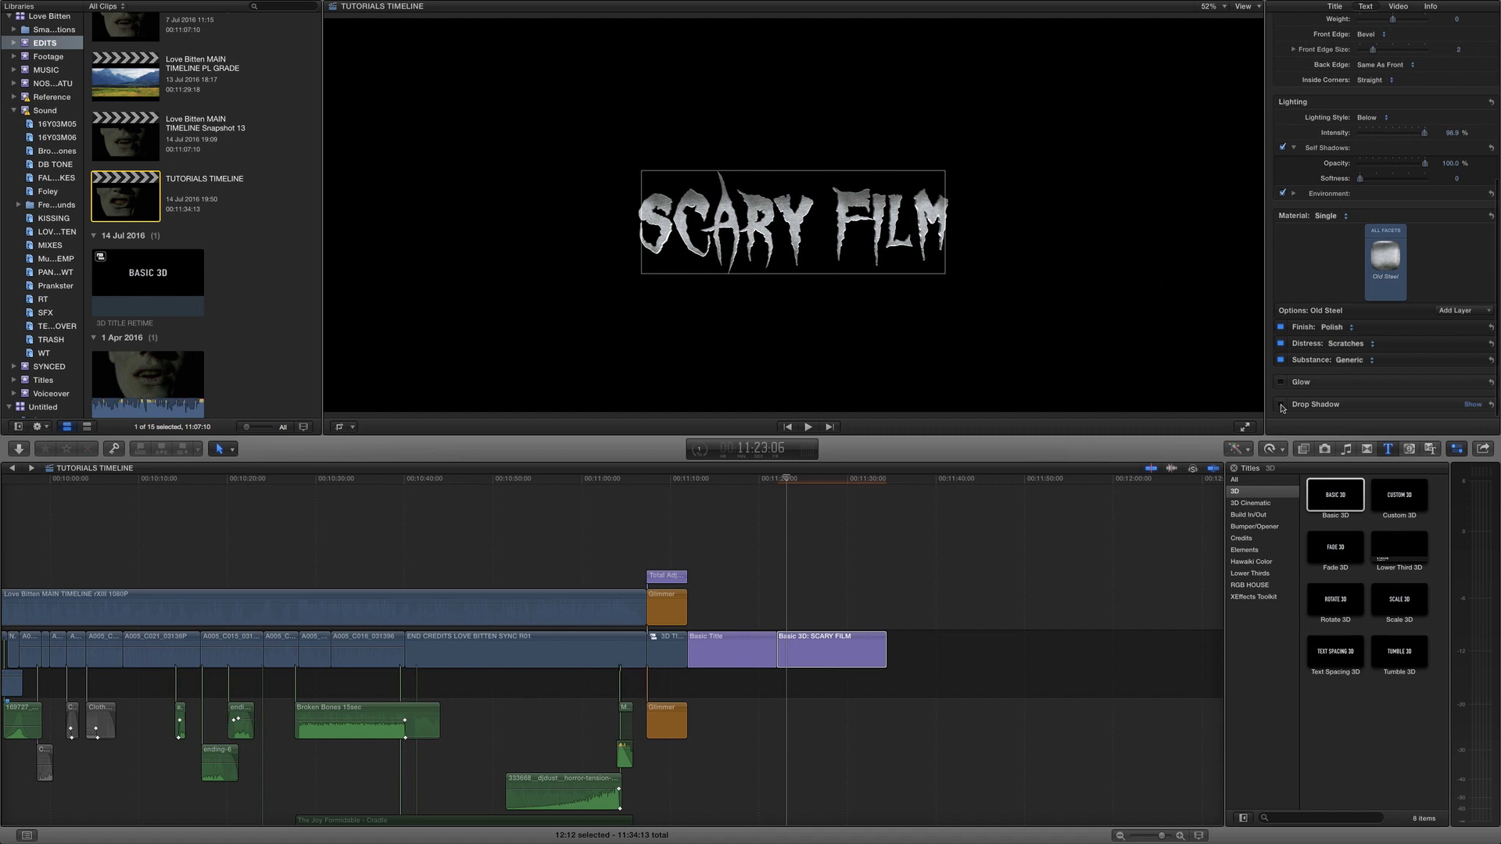
scroll(1323, 322, "up", 3)
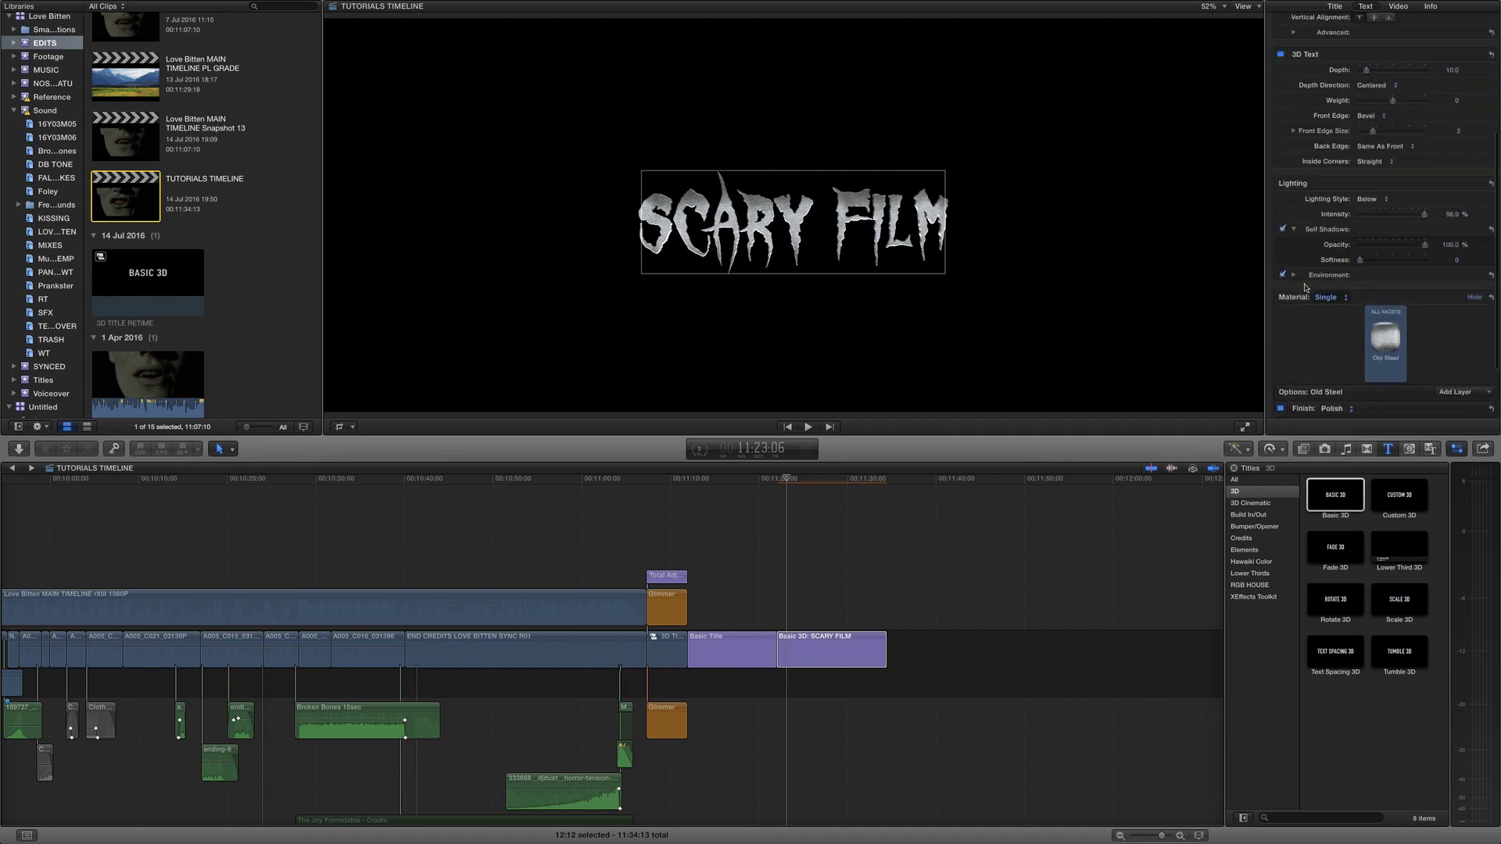
scroll(1339, 324, "up", 2)
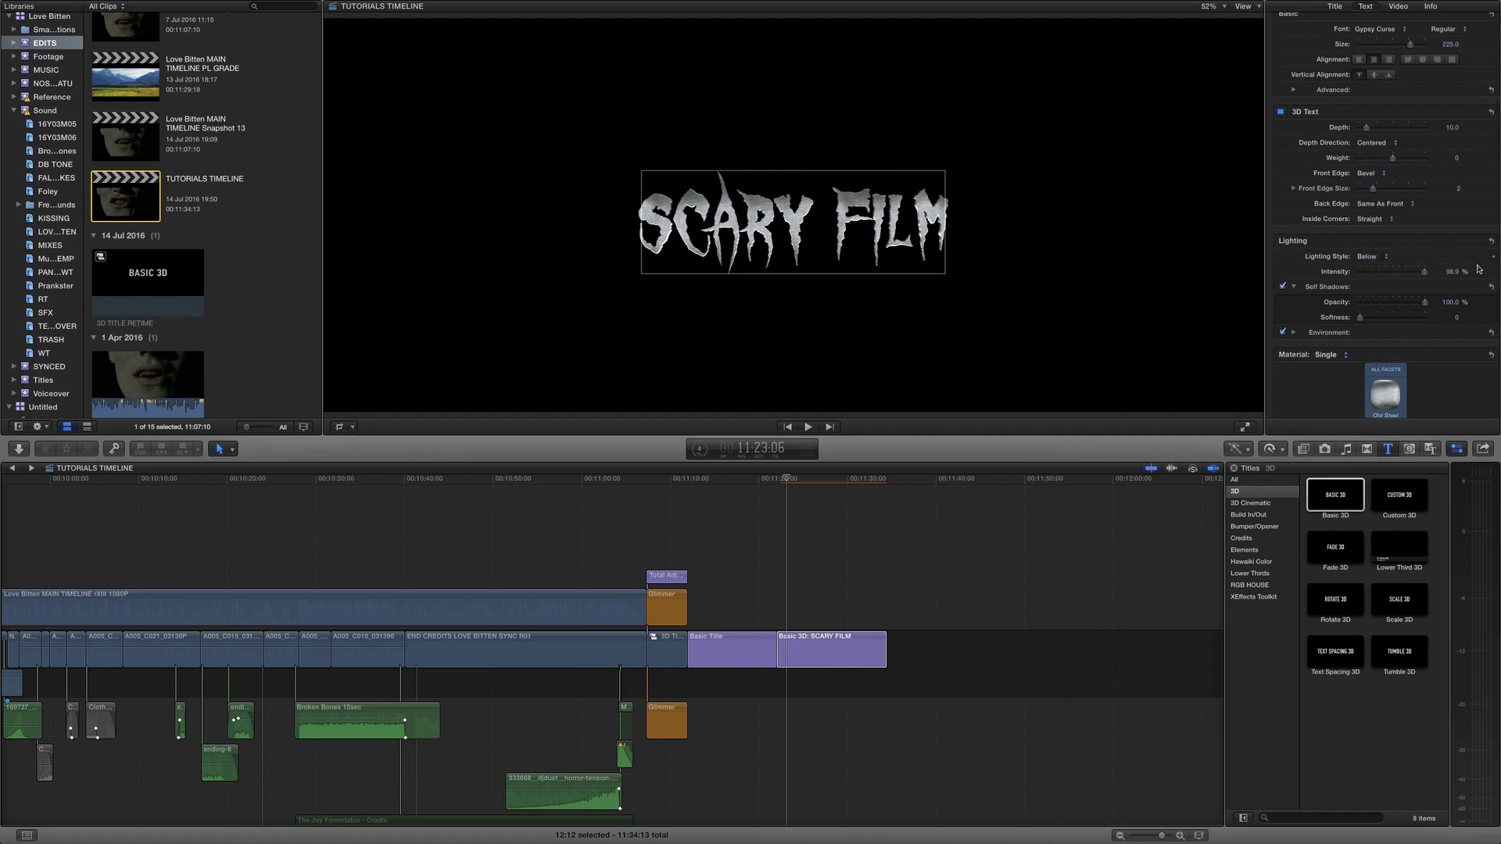
left_click(1473, 356)
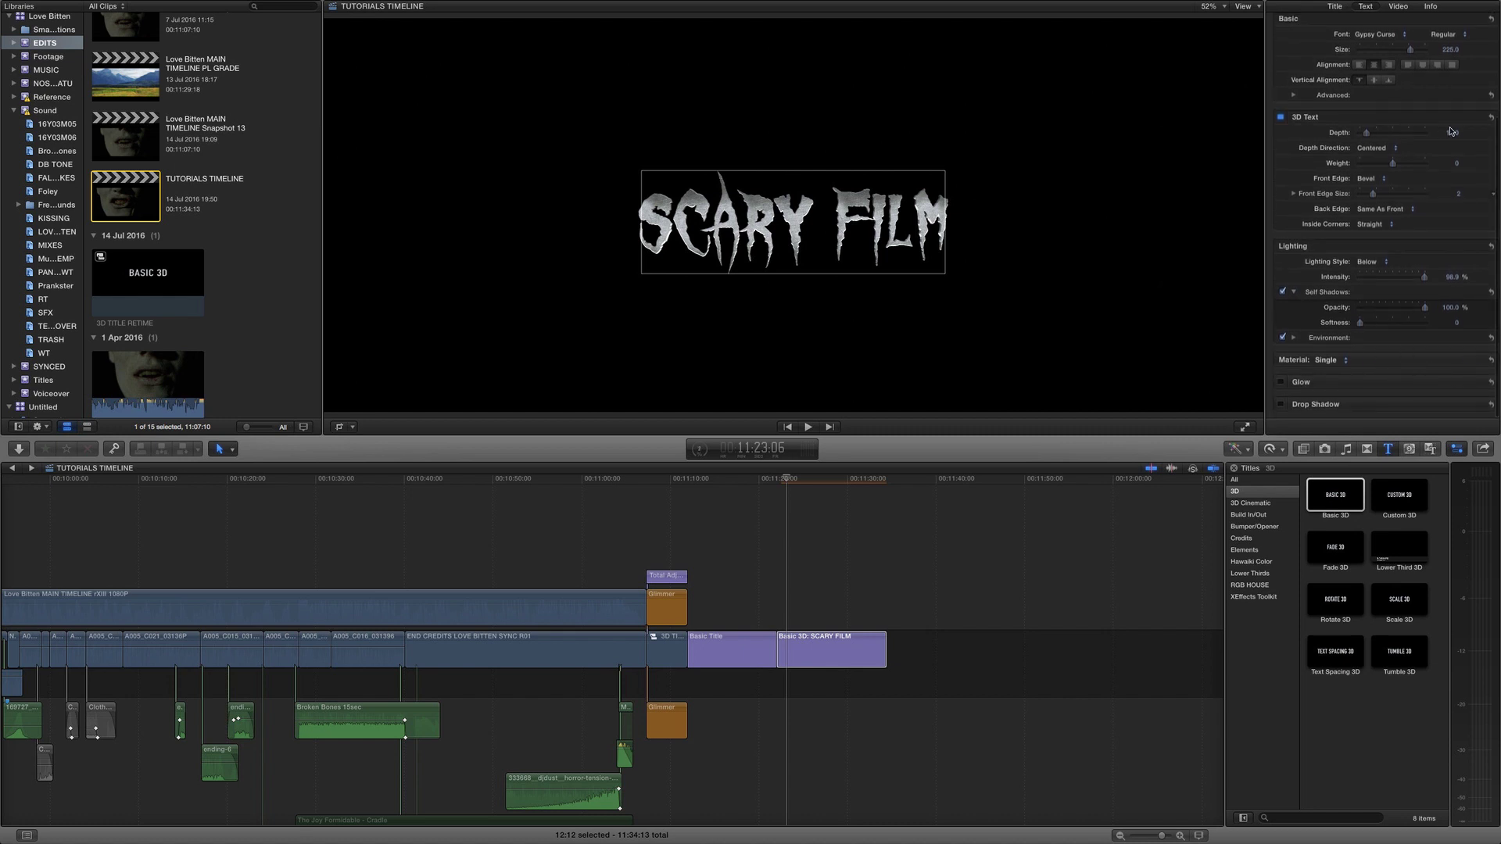
left_click(1473, 117)
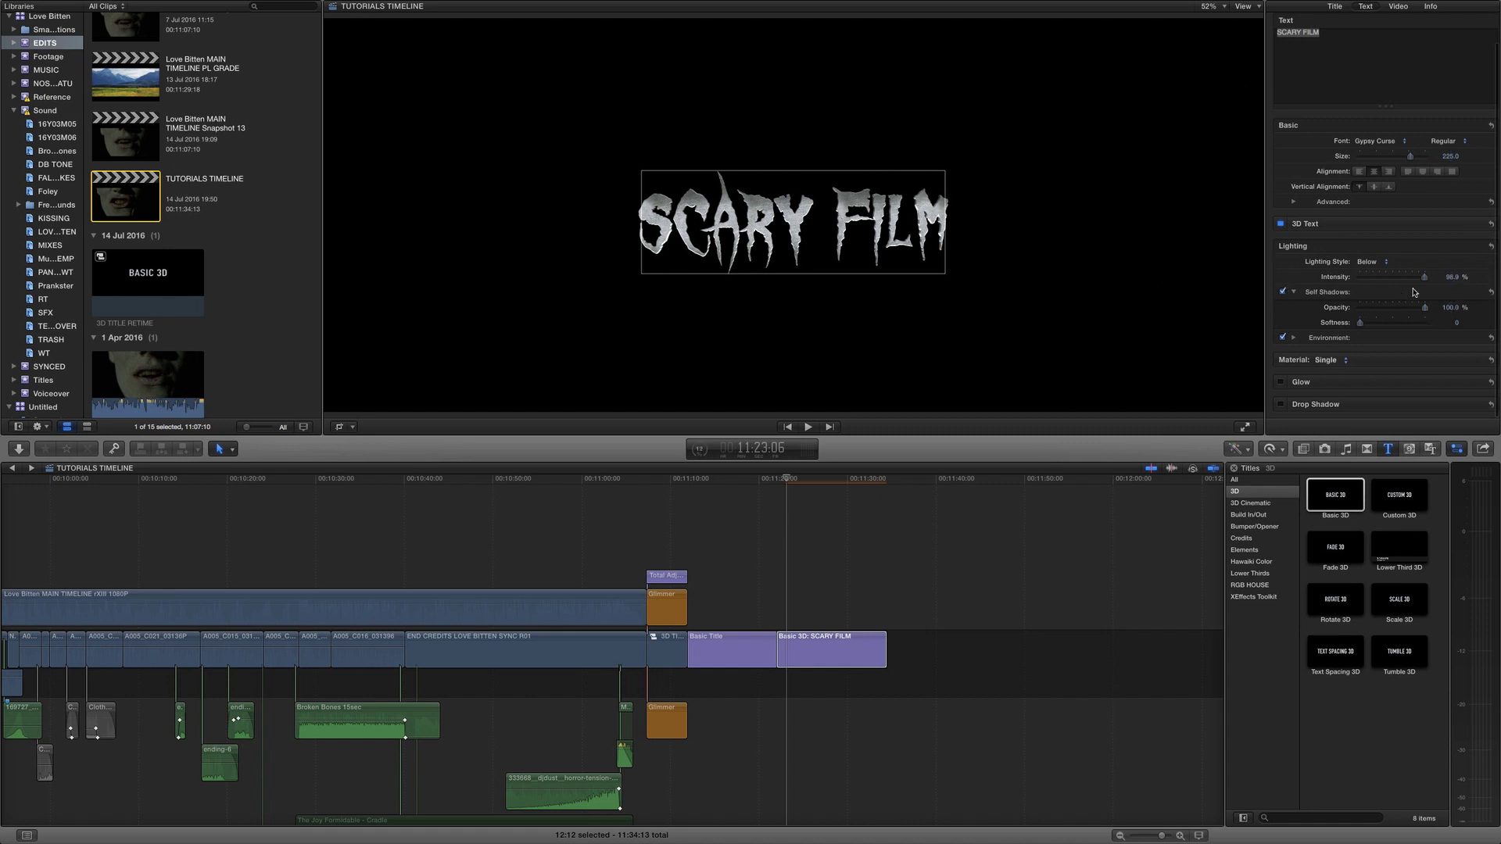
- Set the self-shadow softness to 40 and the lighting intensity to about 85%
left_click(1378, 323)
left_click(1414, 277)
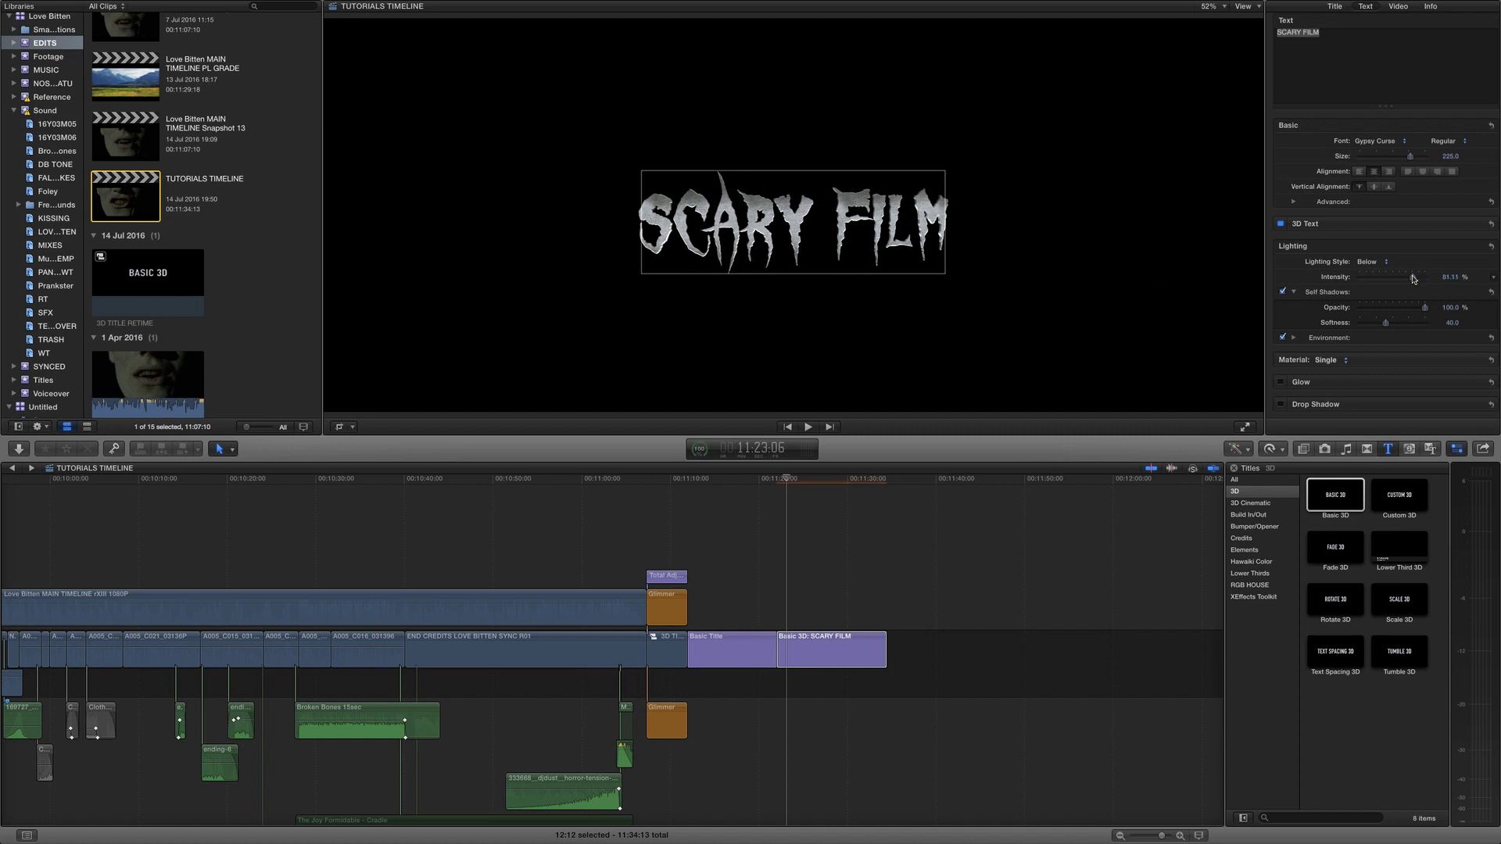
left_click_drag(1412, 279, 1421, 280)
- Reveal the 3D Text settings, set the text depth to 34, and increase its weight slightly
scroll(1388, 196, "up", 3)
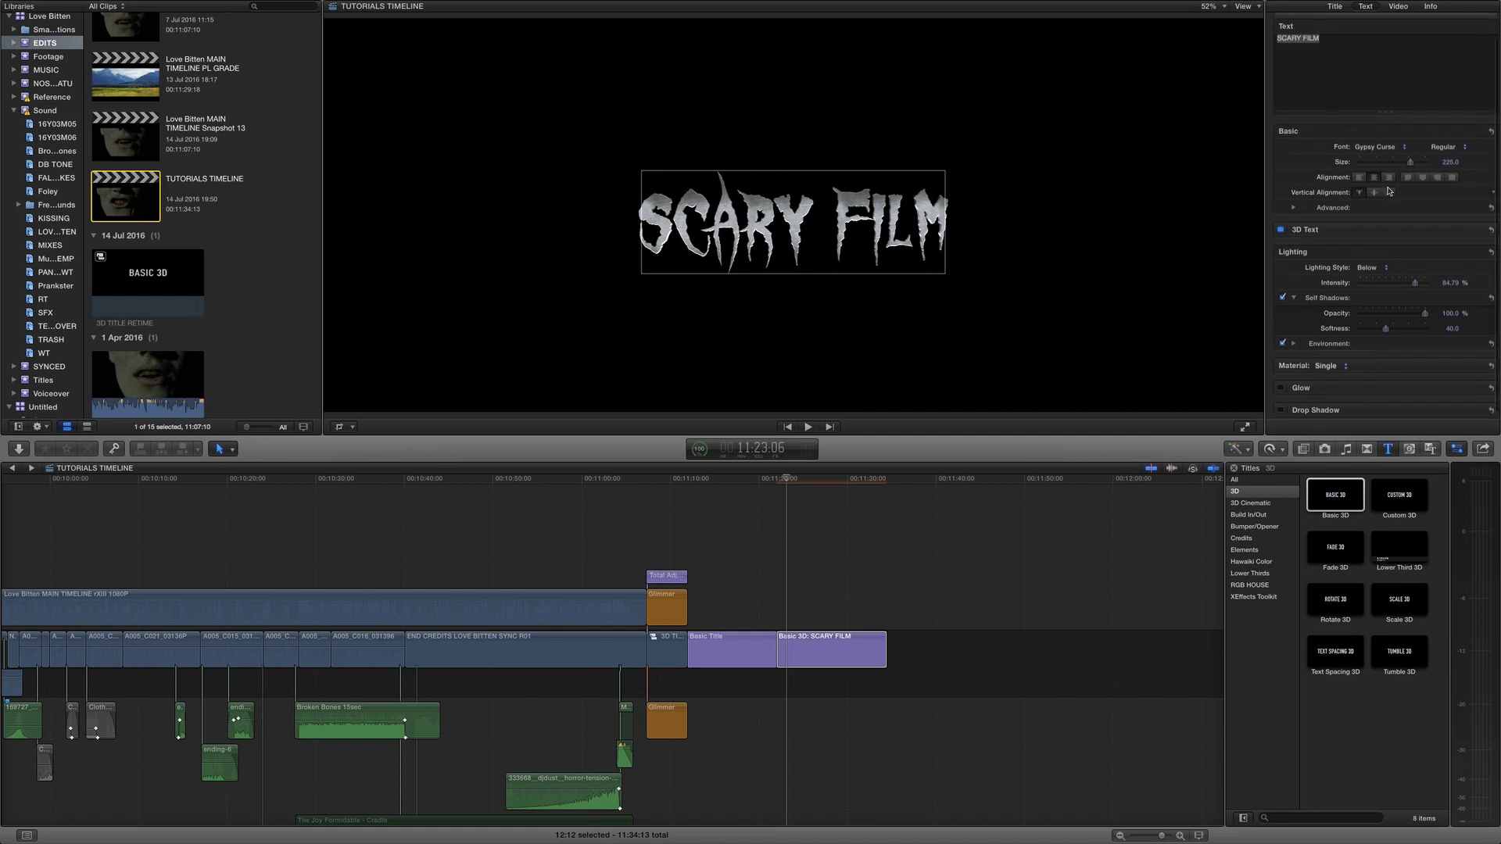
scroll(1388, 195, "up", 1)
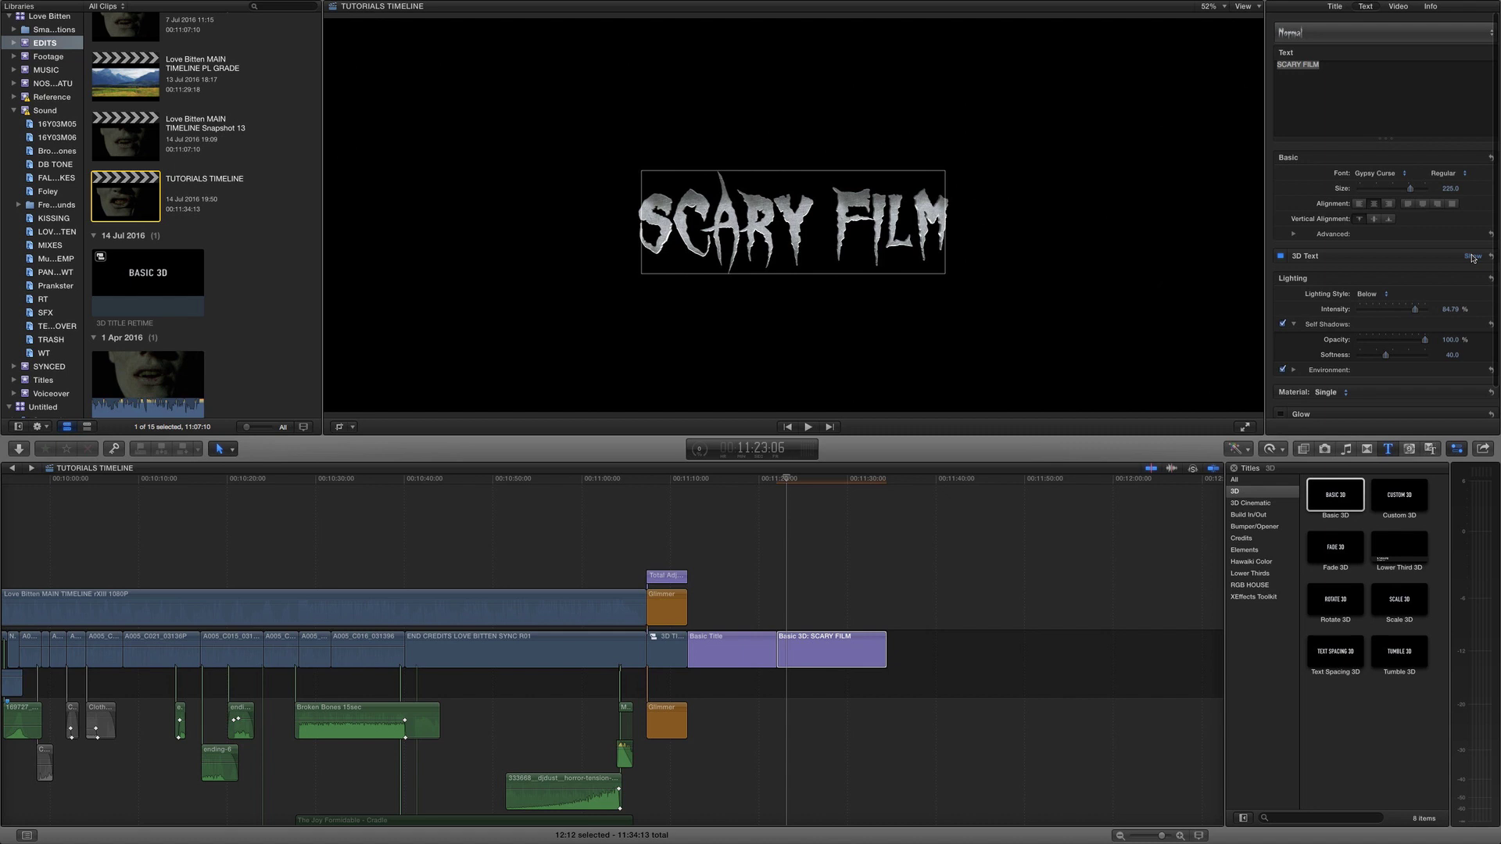
left_click(1475, 258)
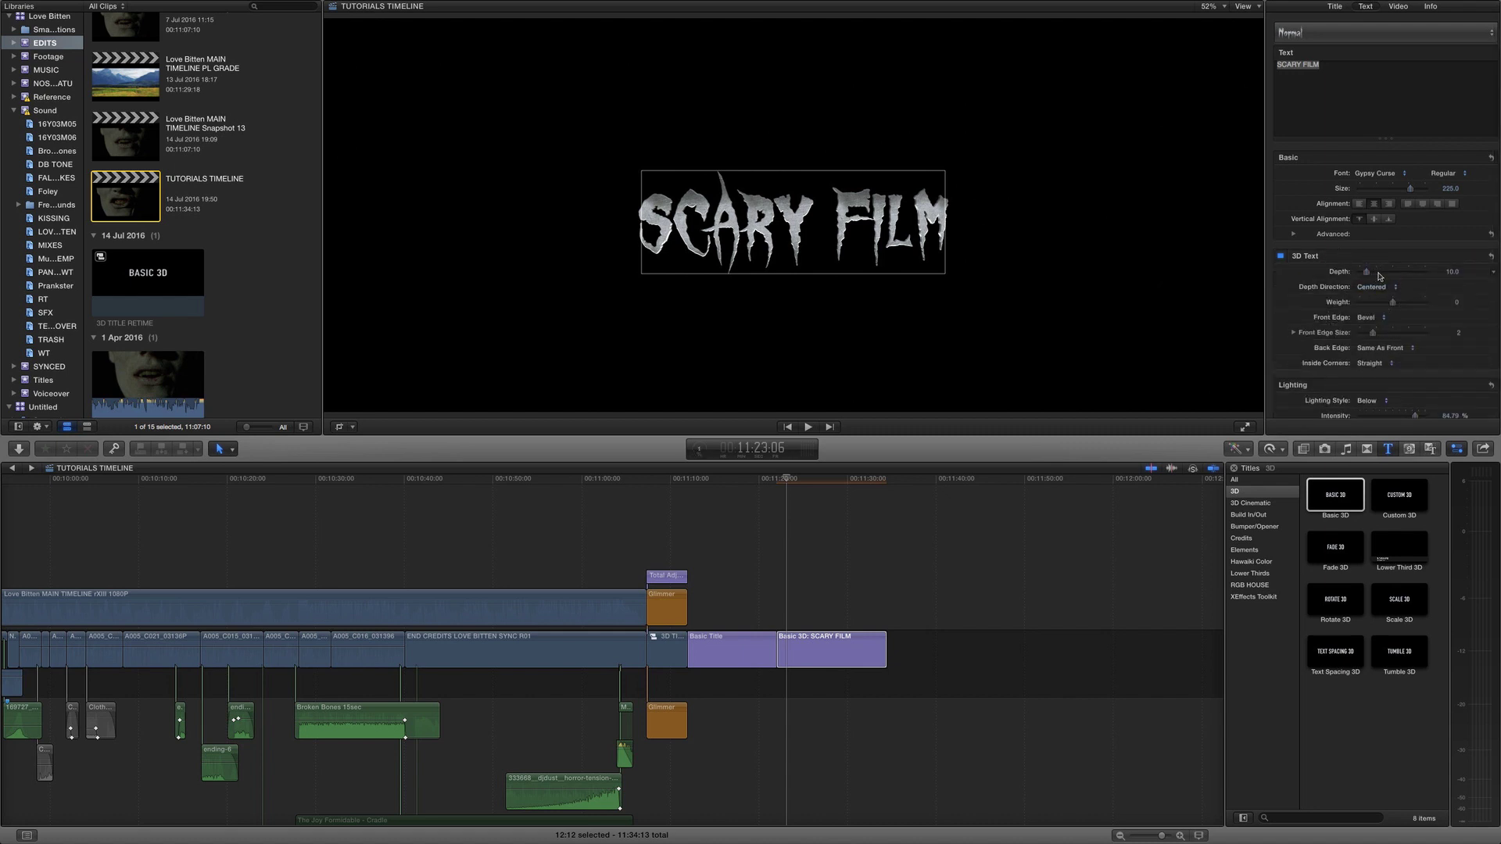
left_click_drag(1379, 272, 1386, 276)
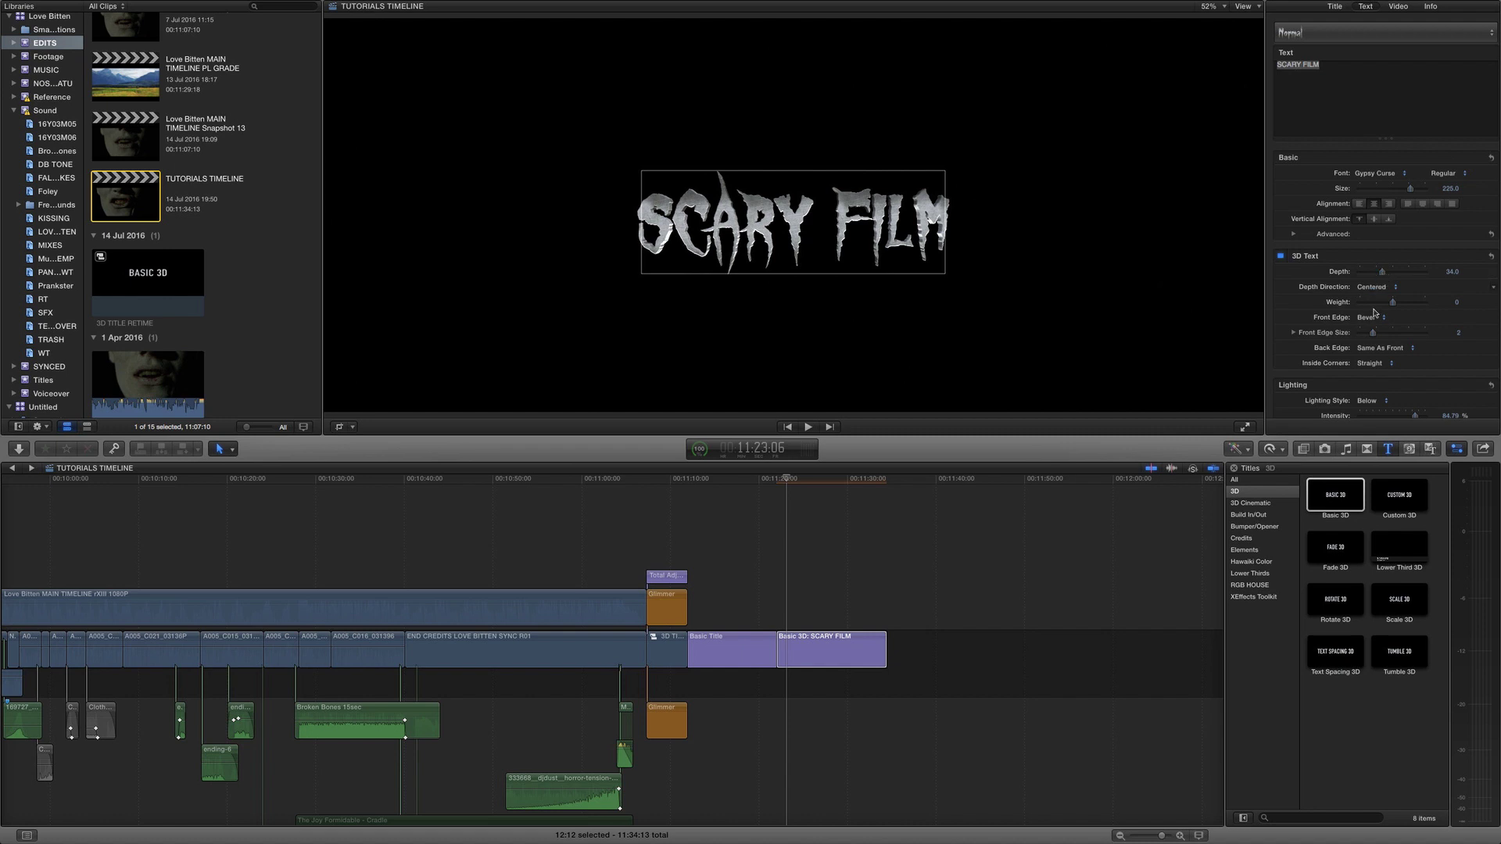
mouse_move(1392, 304)
left_mouse_down()
mouse_move(1417, 303)
mouse_move(1393, 303)
left_mouse_up()
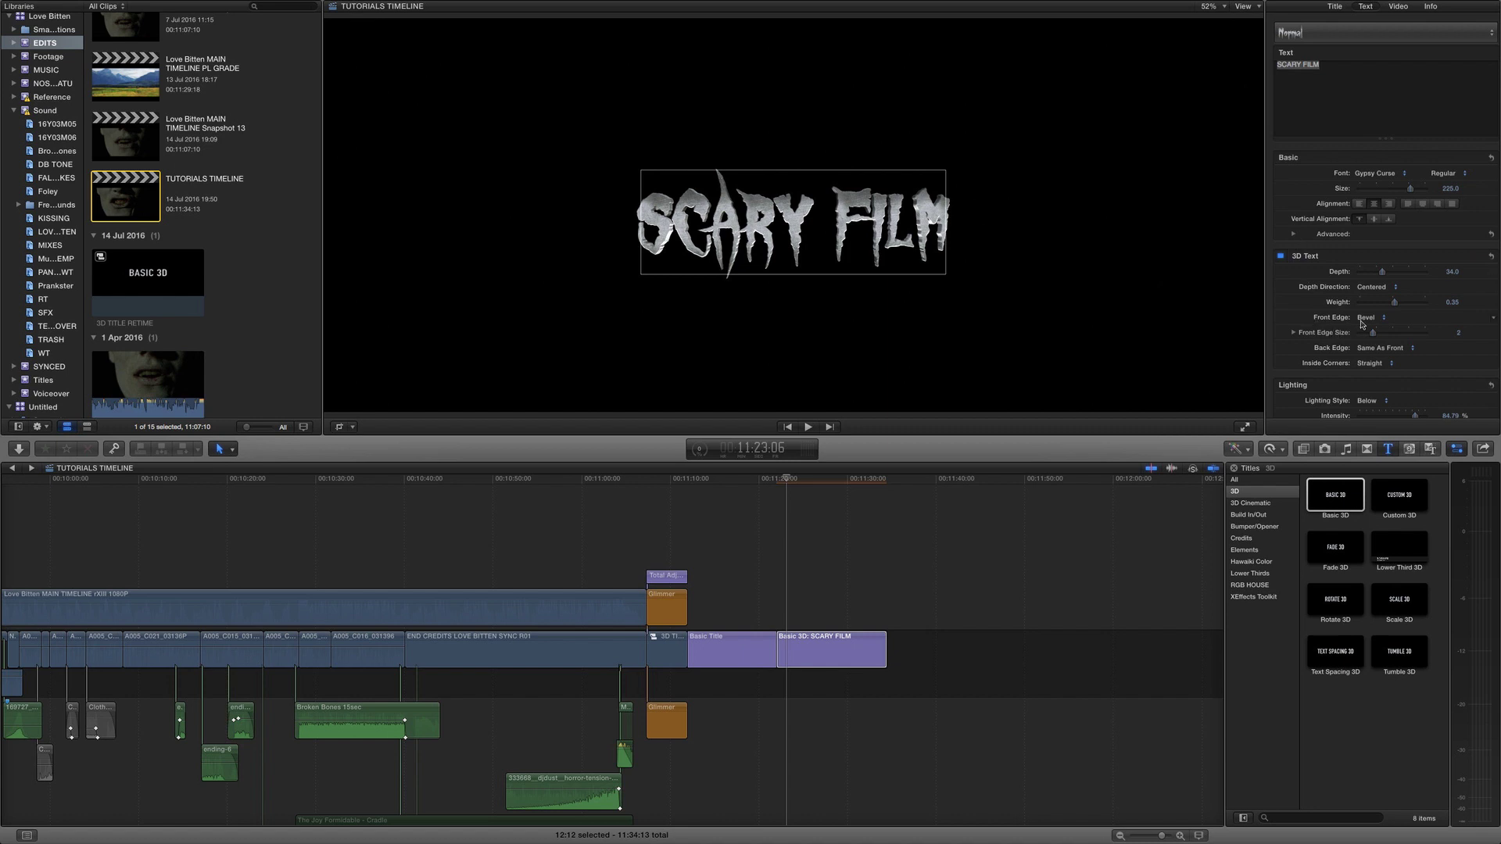
- Widen the title's letter tracking to about 13.5% and activate the text's 3D transform controls in the viewer
left_click(1294, 235)
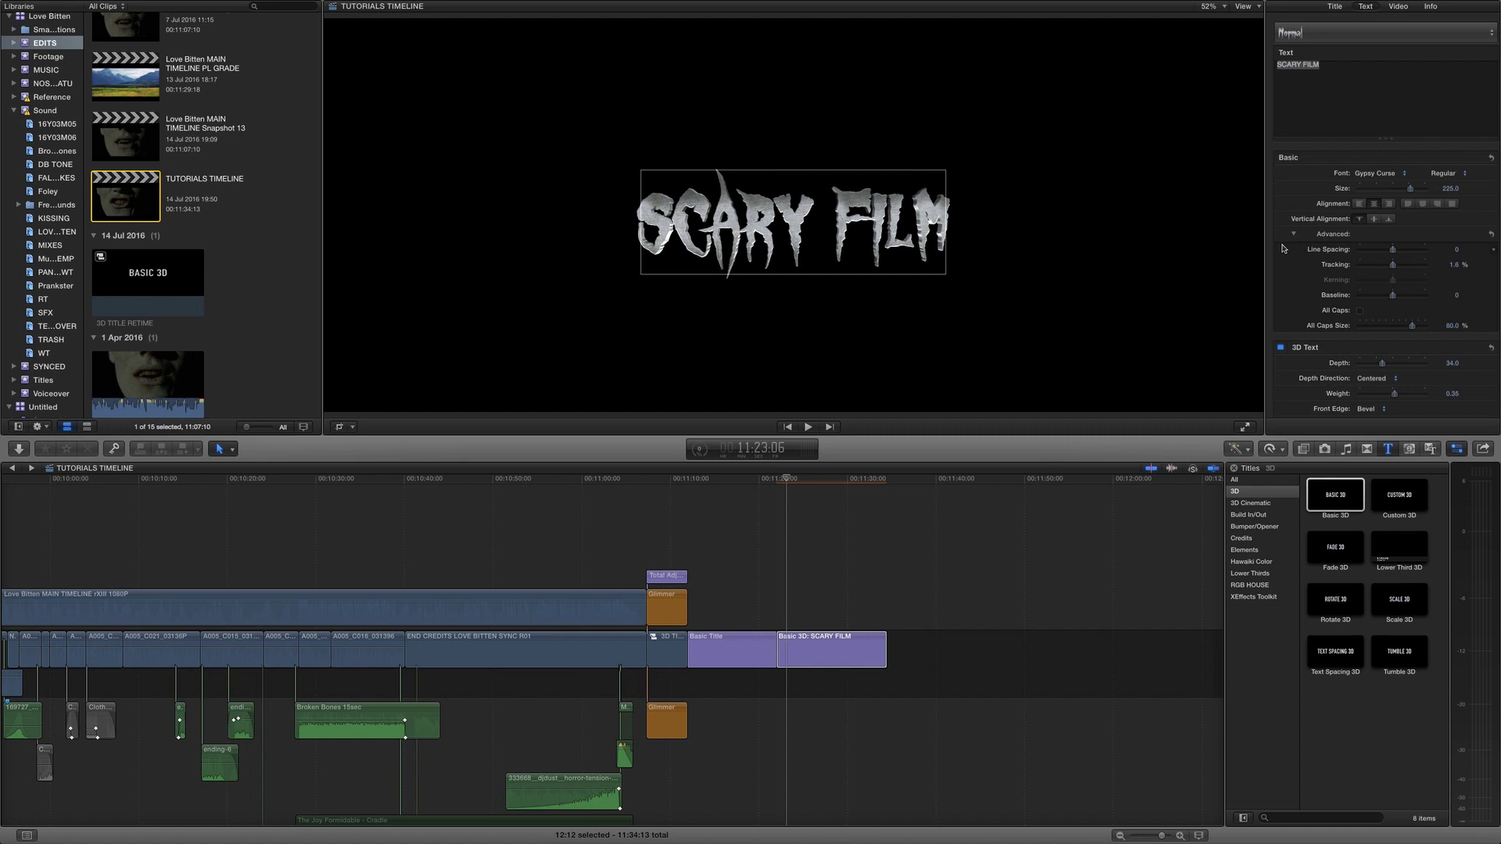
left_click(1400, 265)
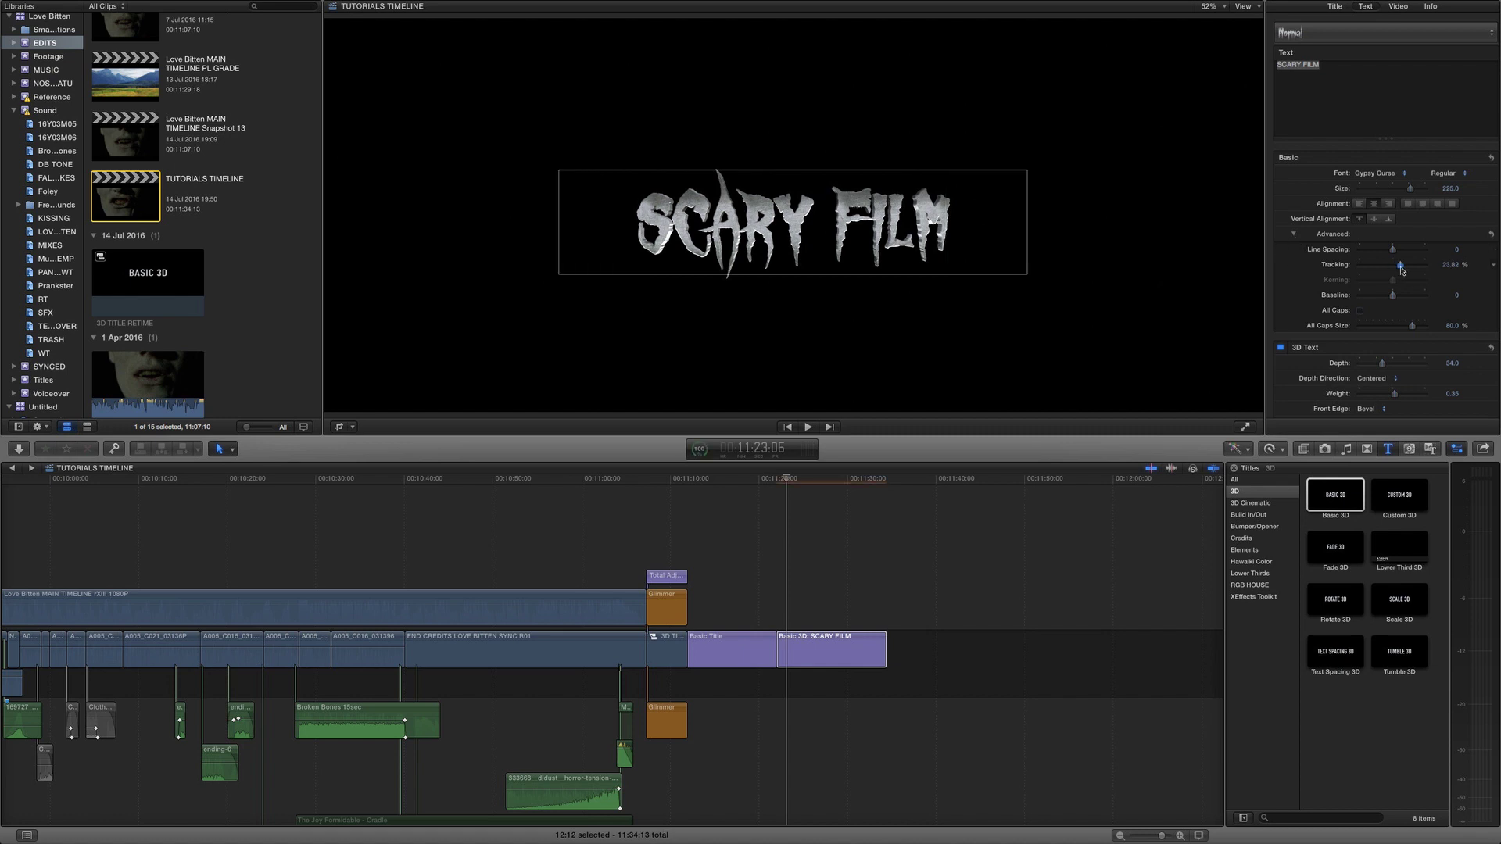
left_click_drag(1401, 269, 1396, 270)
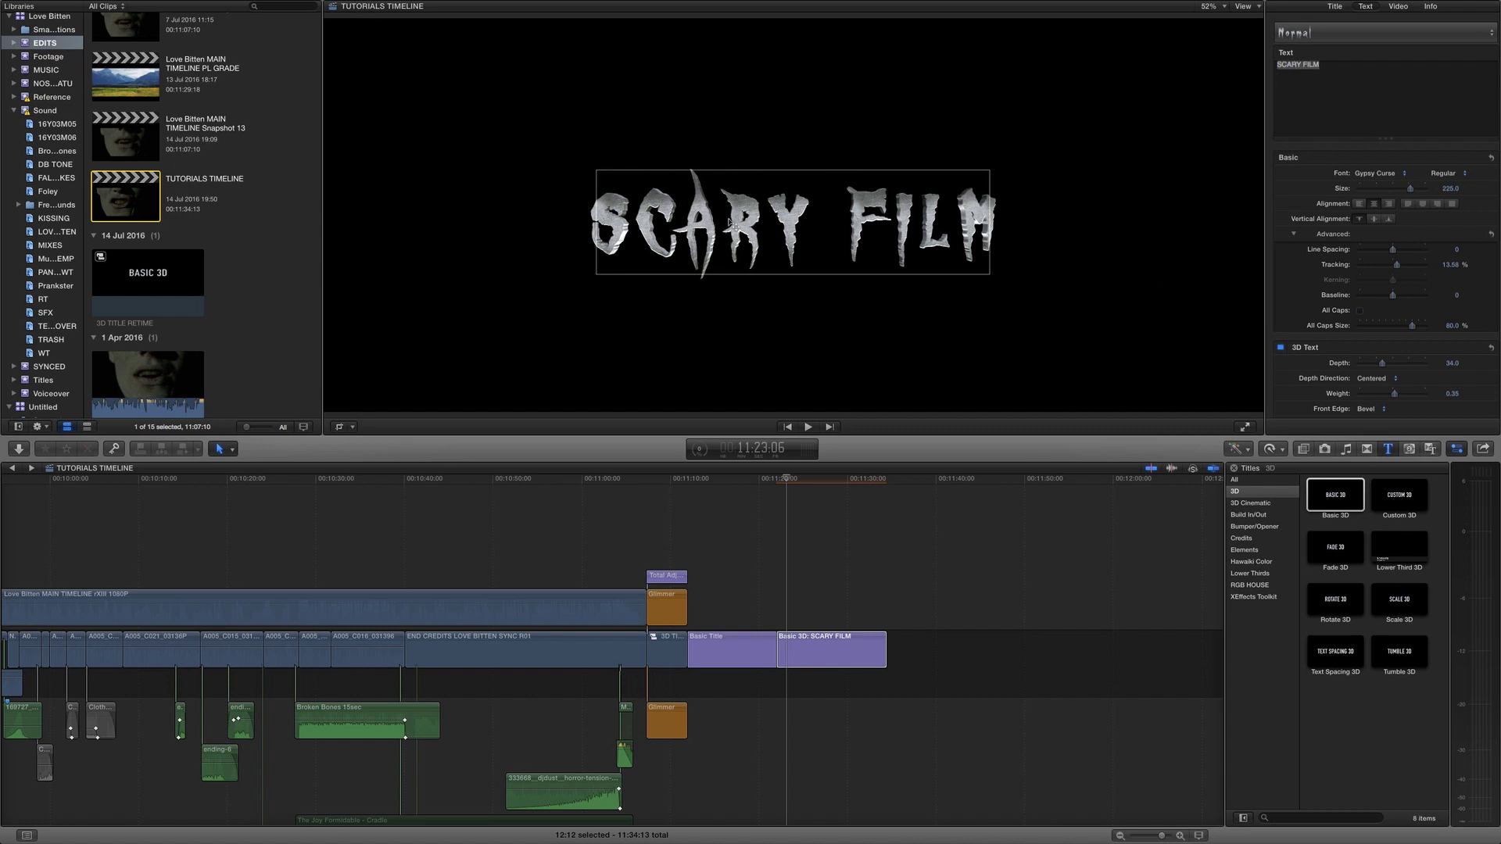
left_click(804, 224)
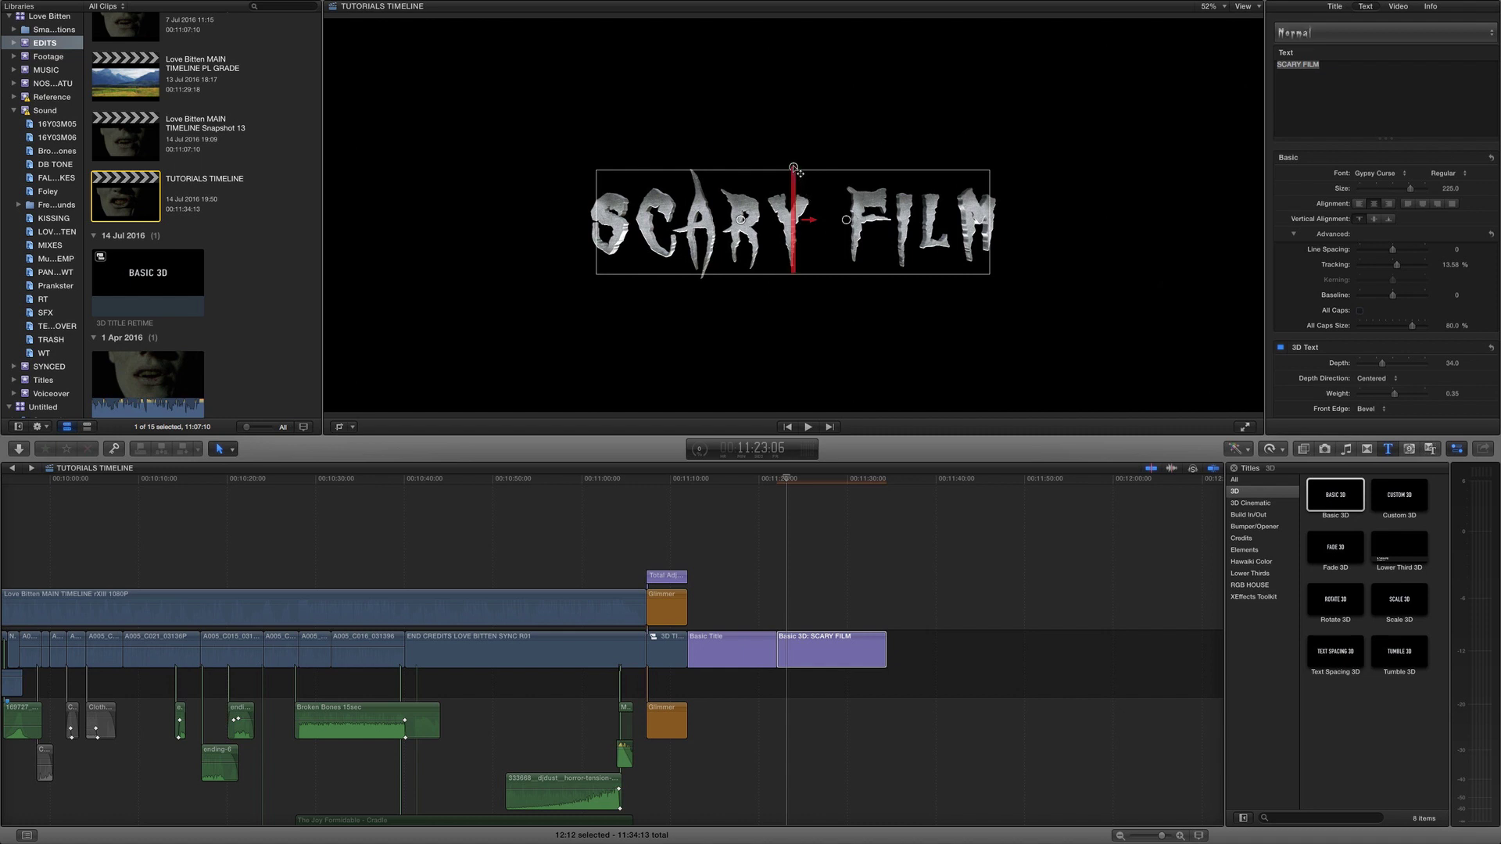
- Tilt the SCARY FILM title in 3D, turn it slightly around its vertical axis, and play back the result
left_click_drag(794, 167, 794, 168)
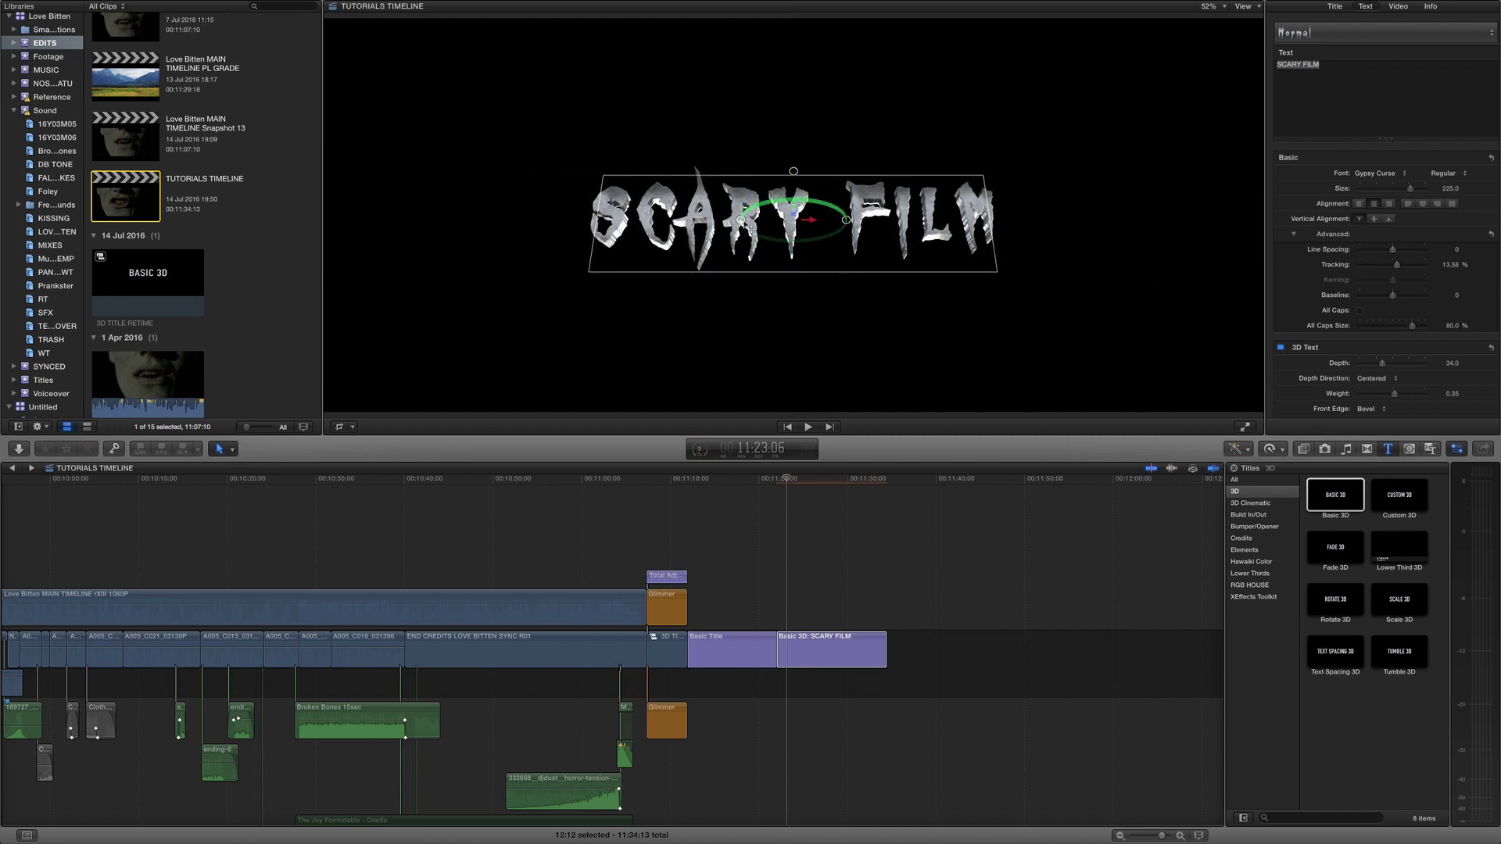
left_click_drag(745, 222, 748, 220)
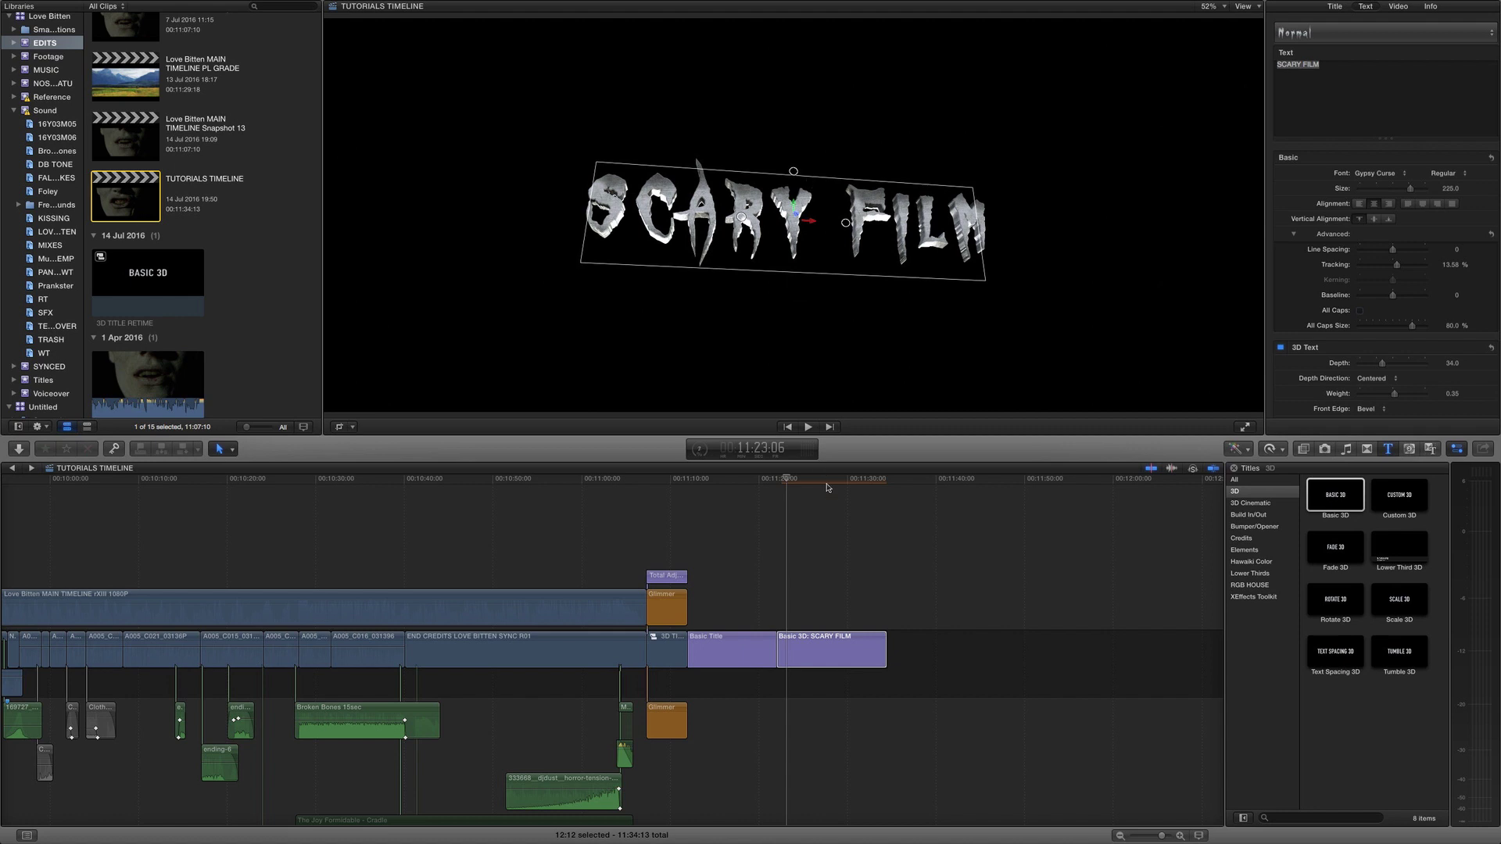
left_click(821, 649)
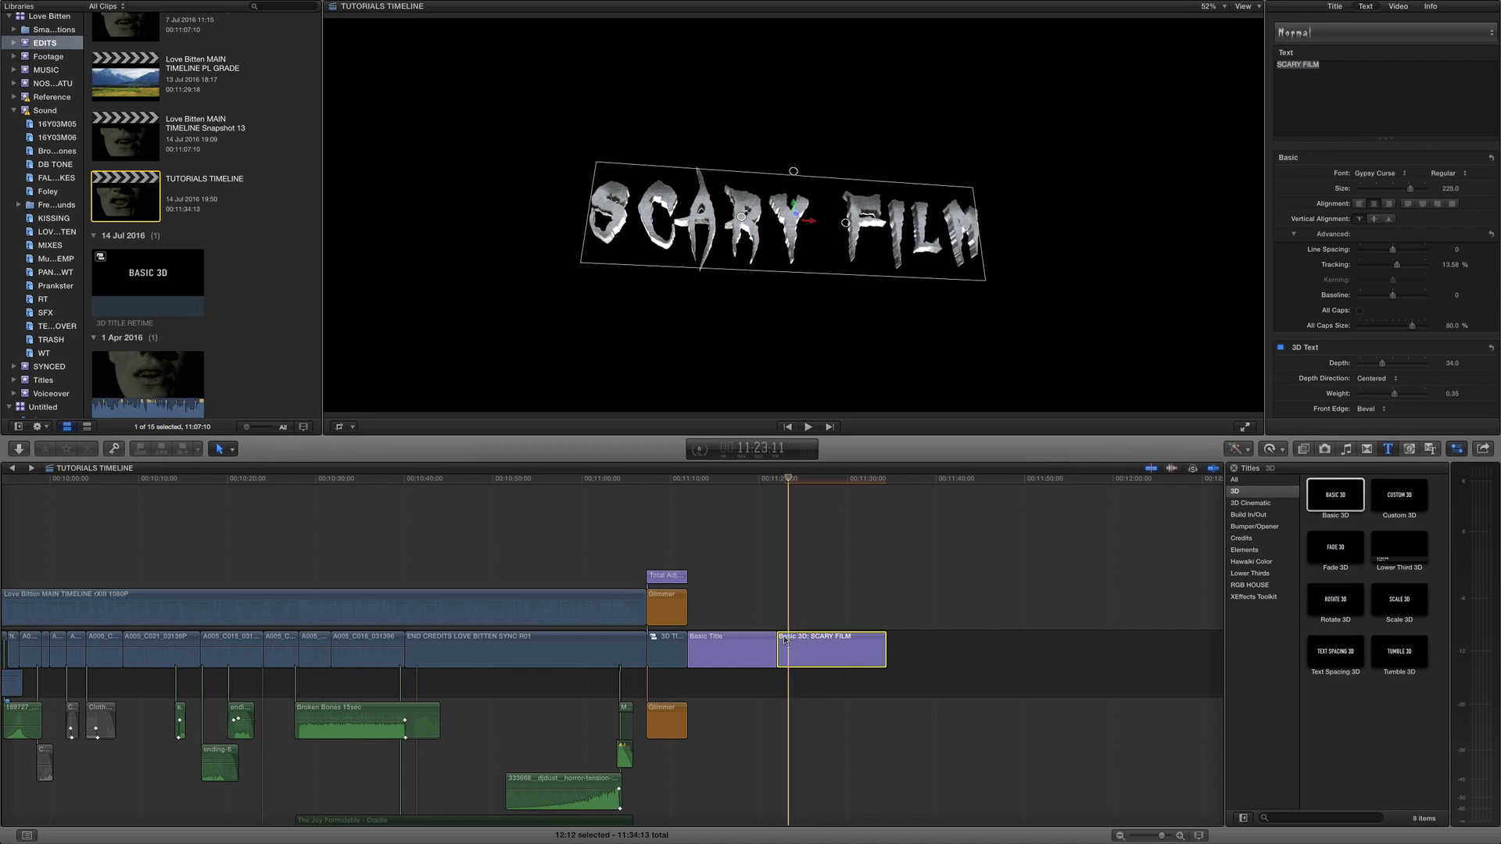
key("space")
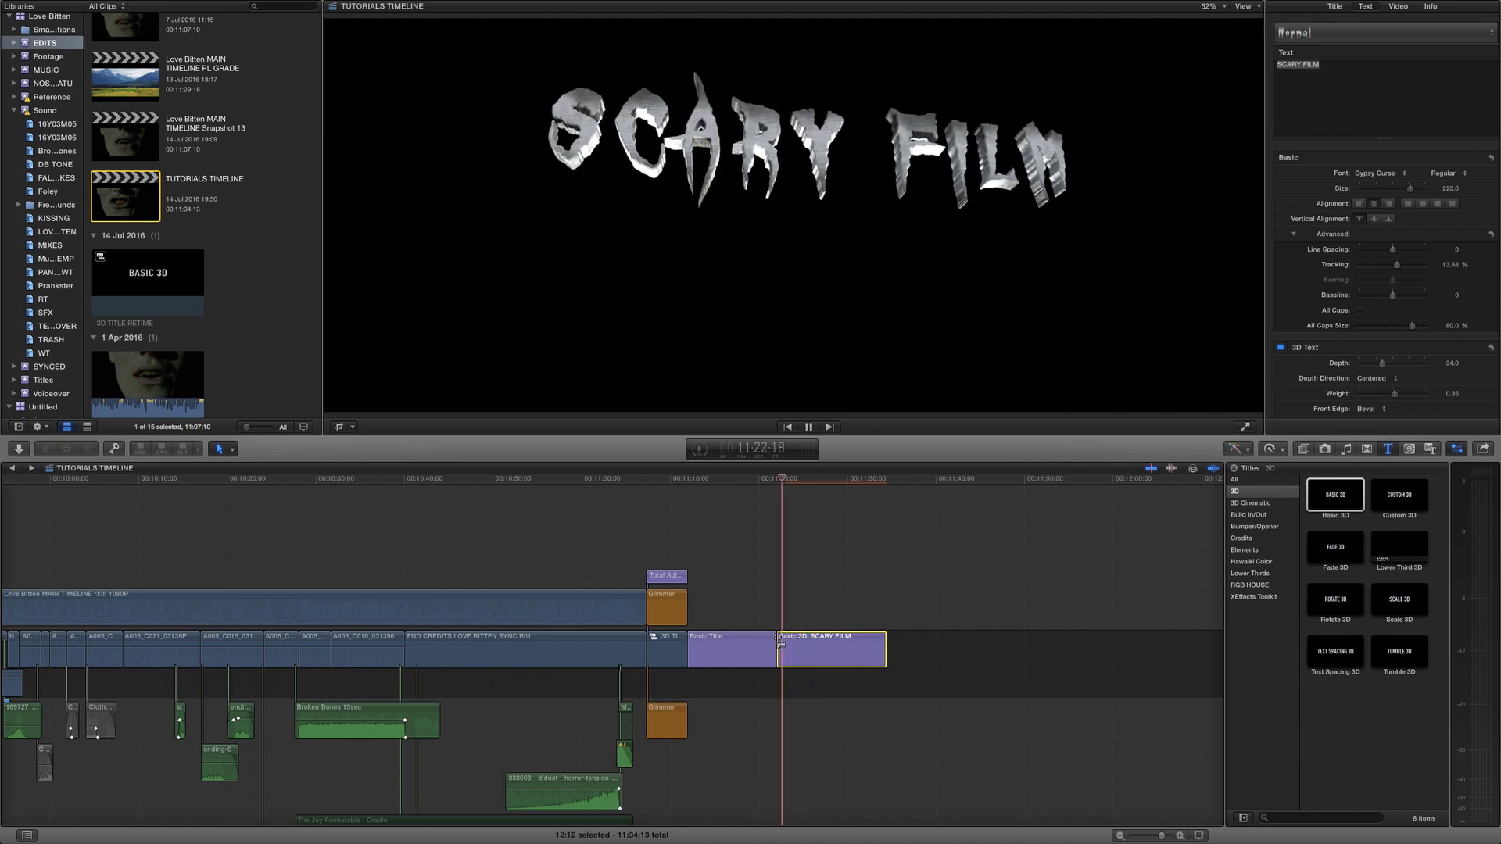
key("space")
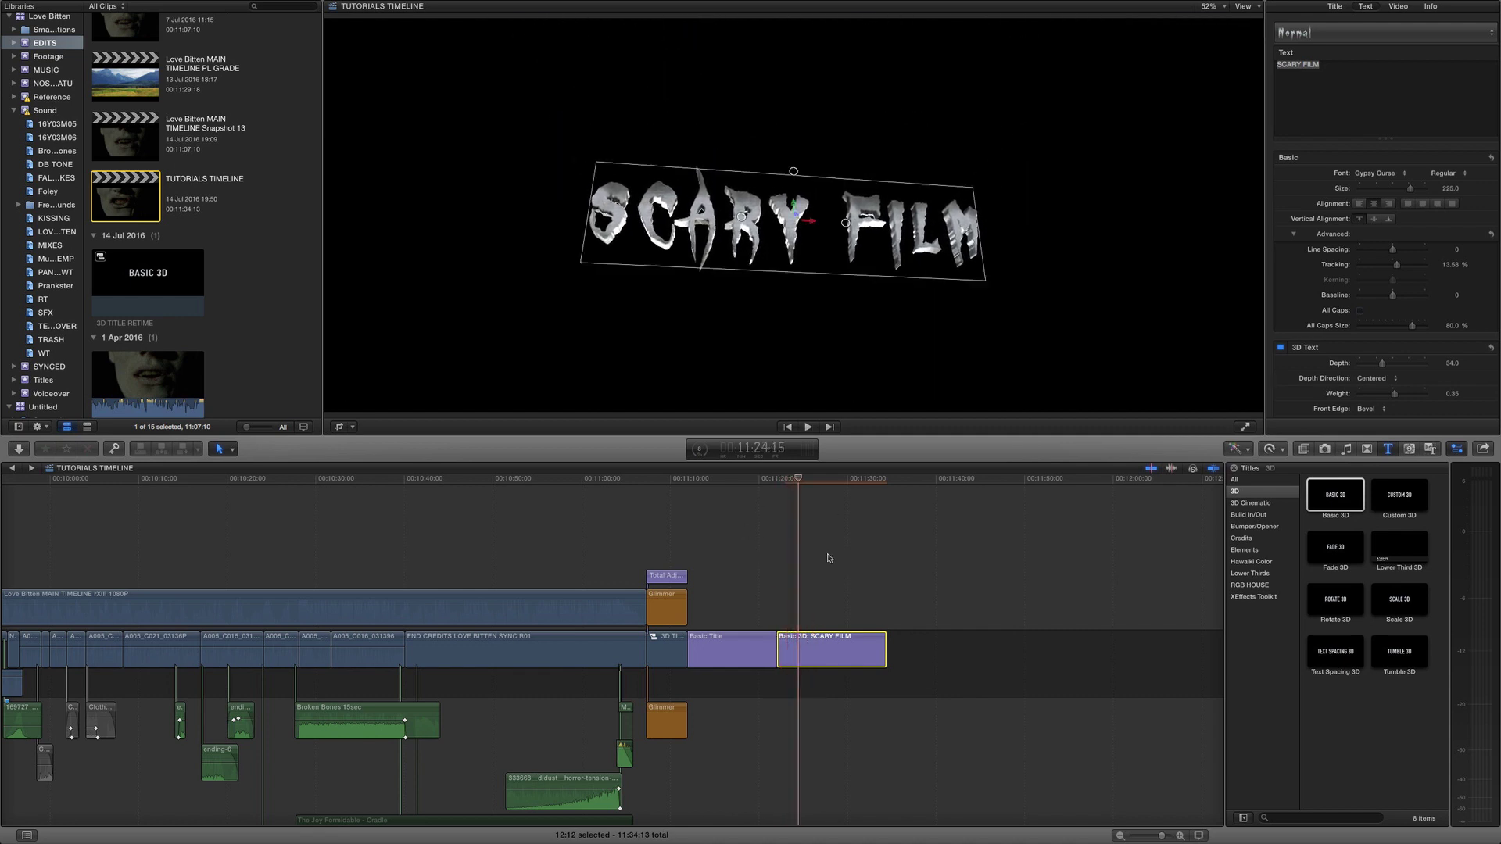
- Convert the SCARY FILM title into a compound clip named "SCARY FILM TITLE" in the EDITS event
right_click(797, 643)
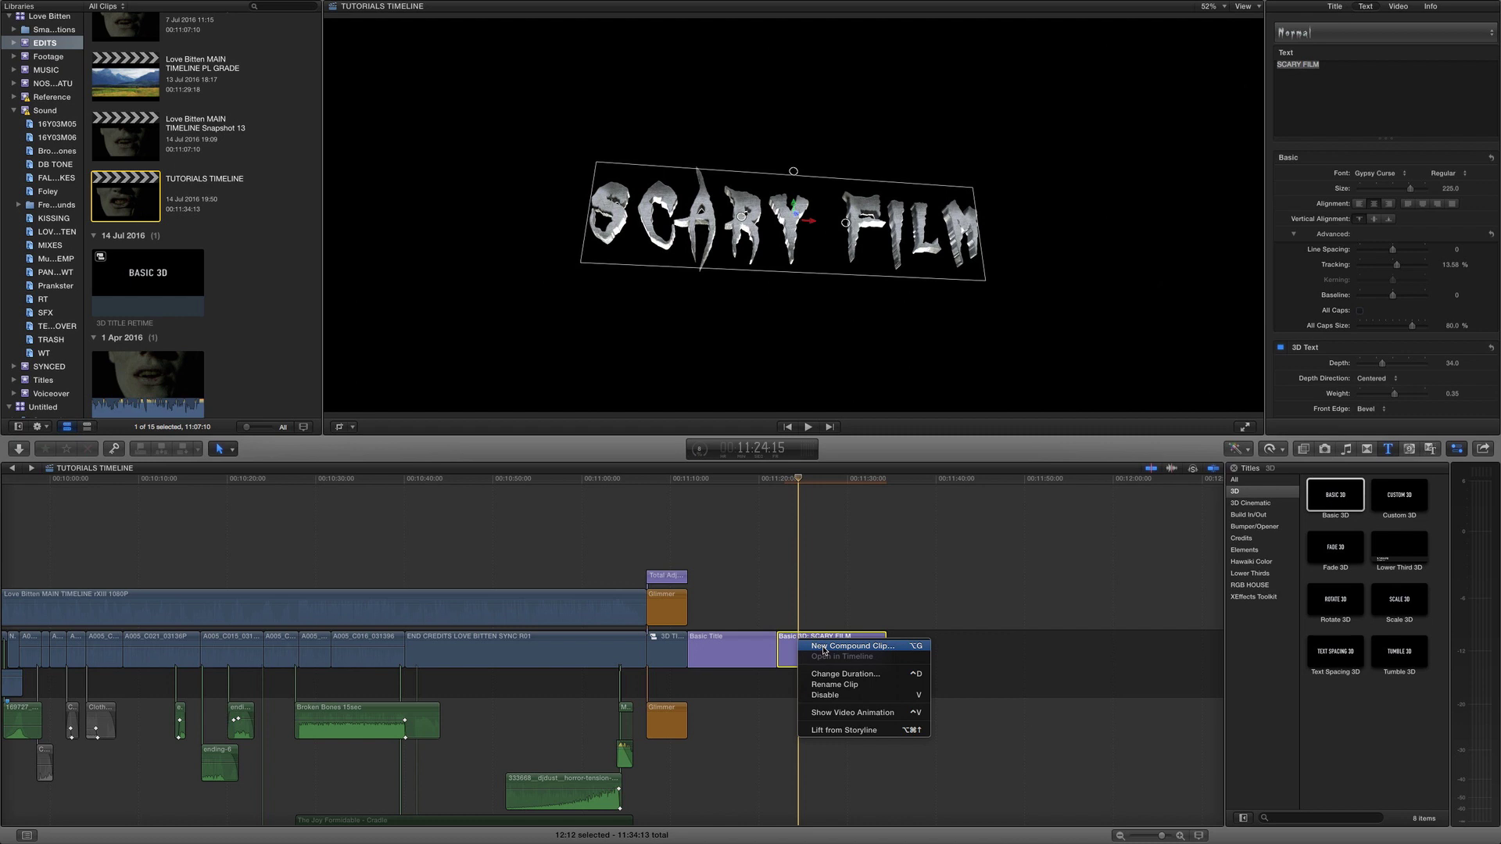
left_click(822, 648)
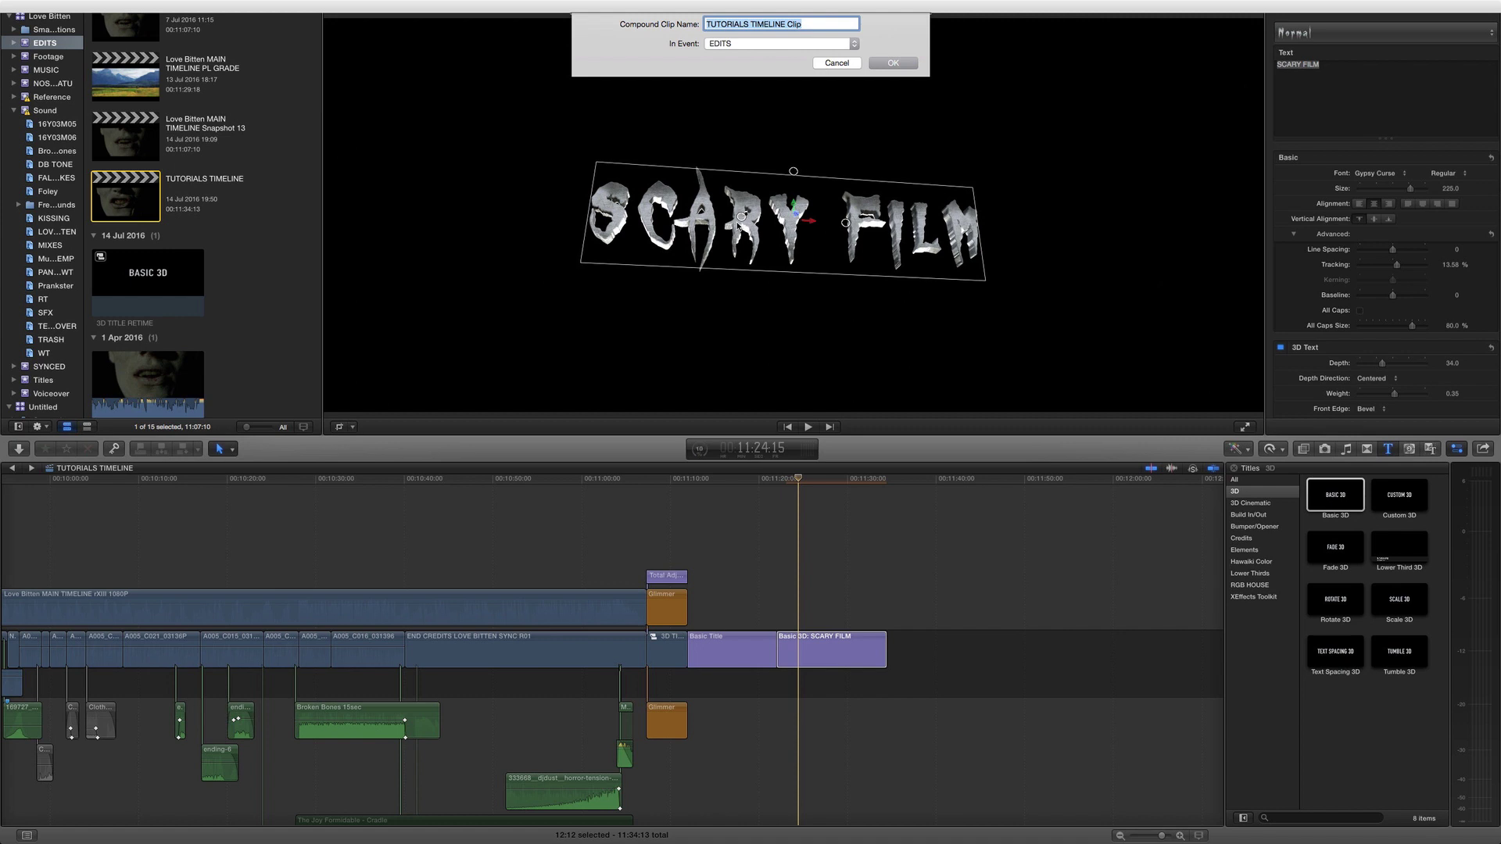
type("SCARY FILM TITLE")
key("Return")
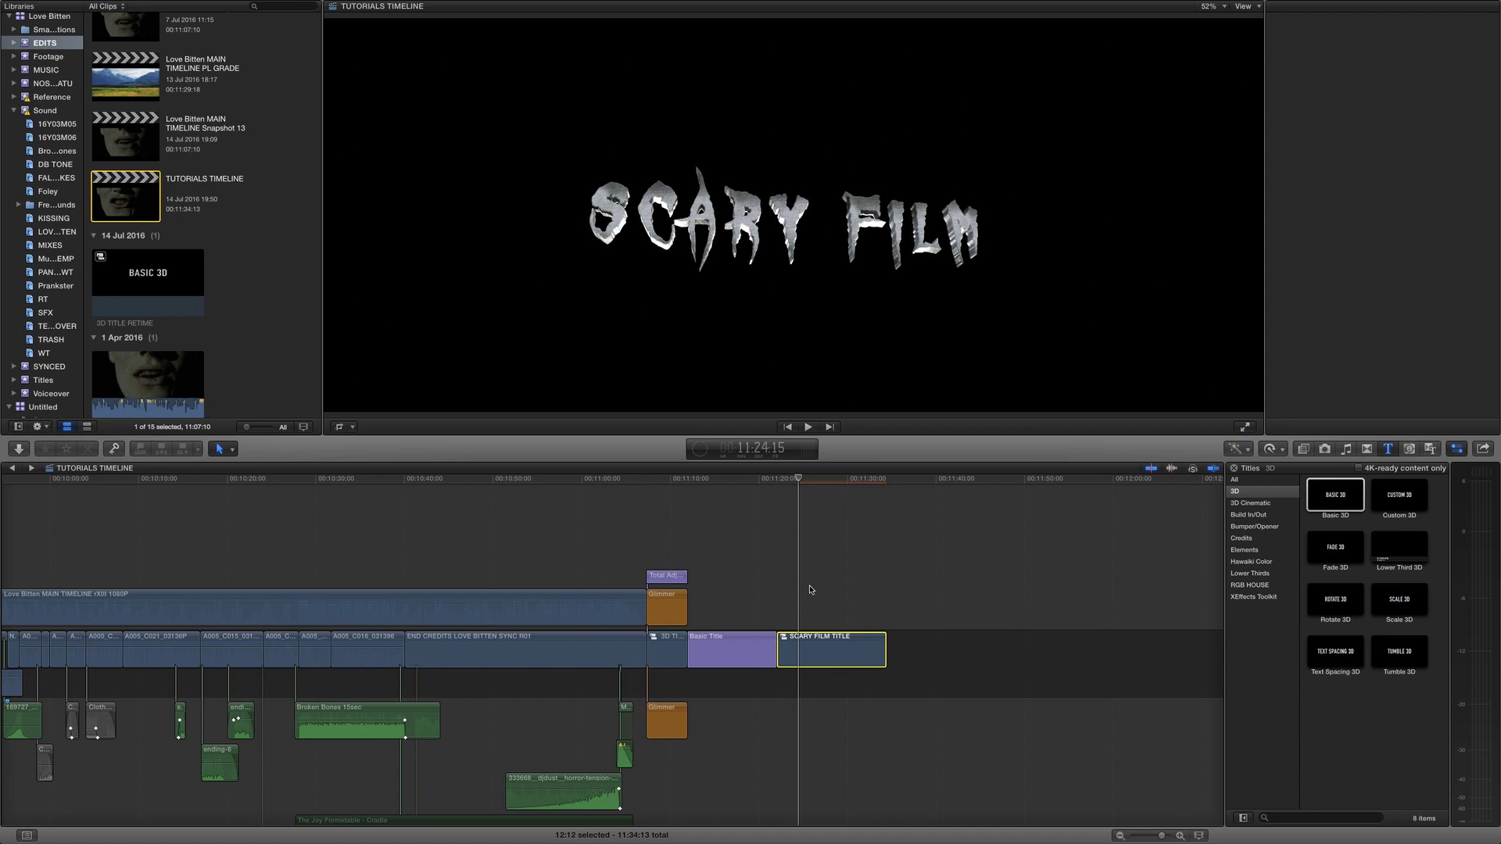
- Trim one second off the start of the SCARY FILM TITLE compound clip
left_click(813, 647)
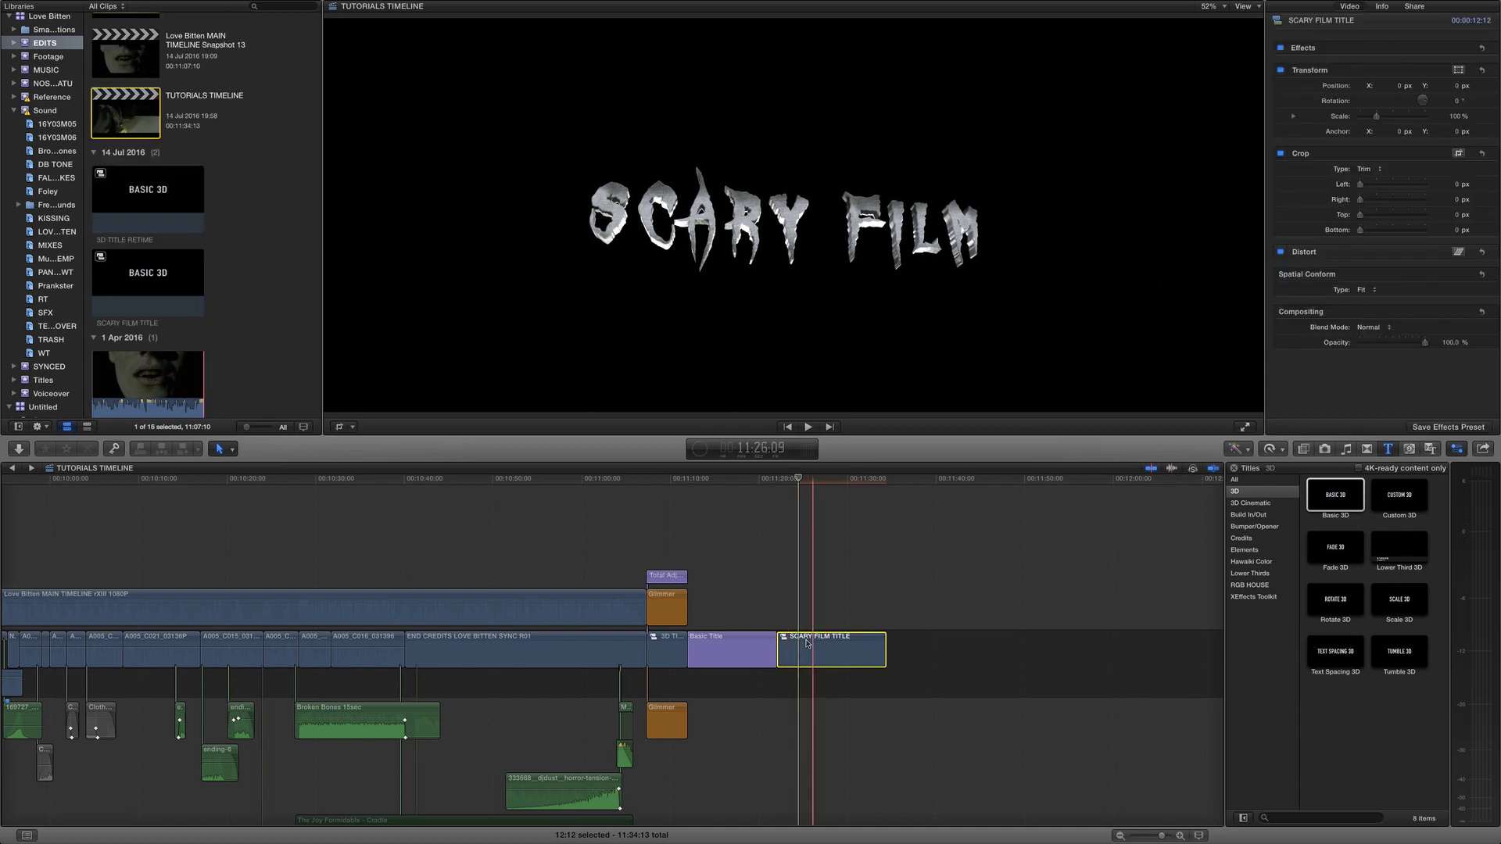
key("j")
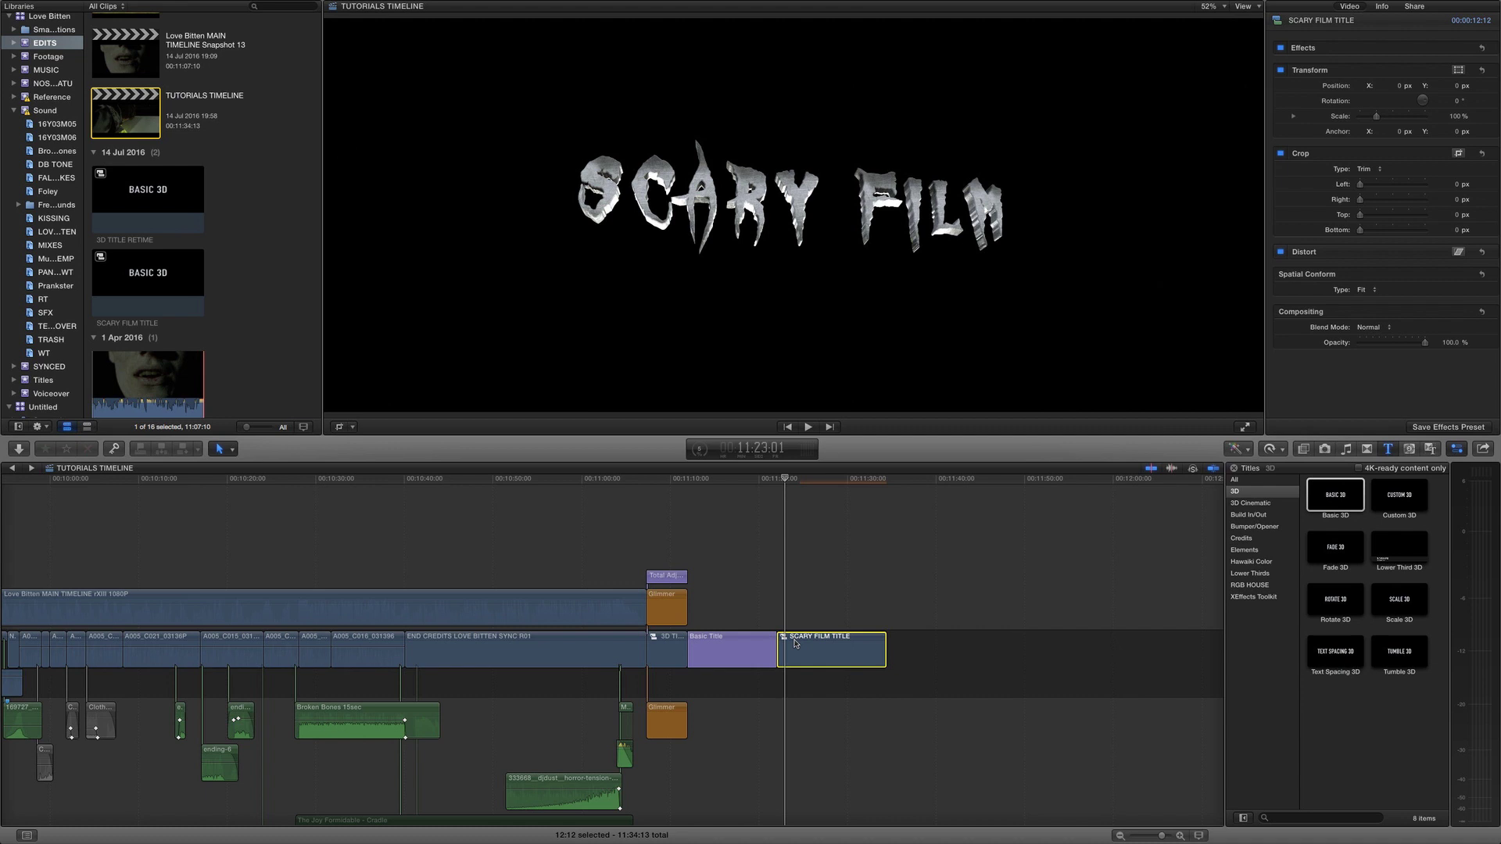
scroll(797, 643, "left", 1)
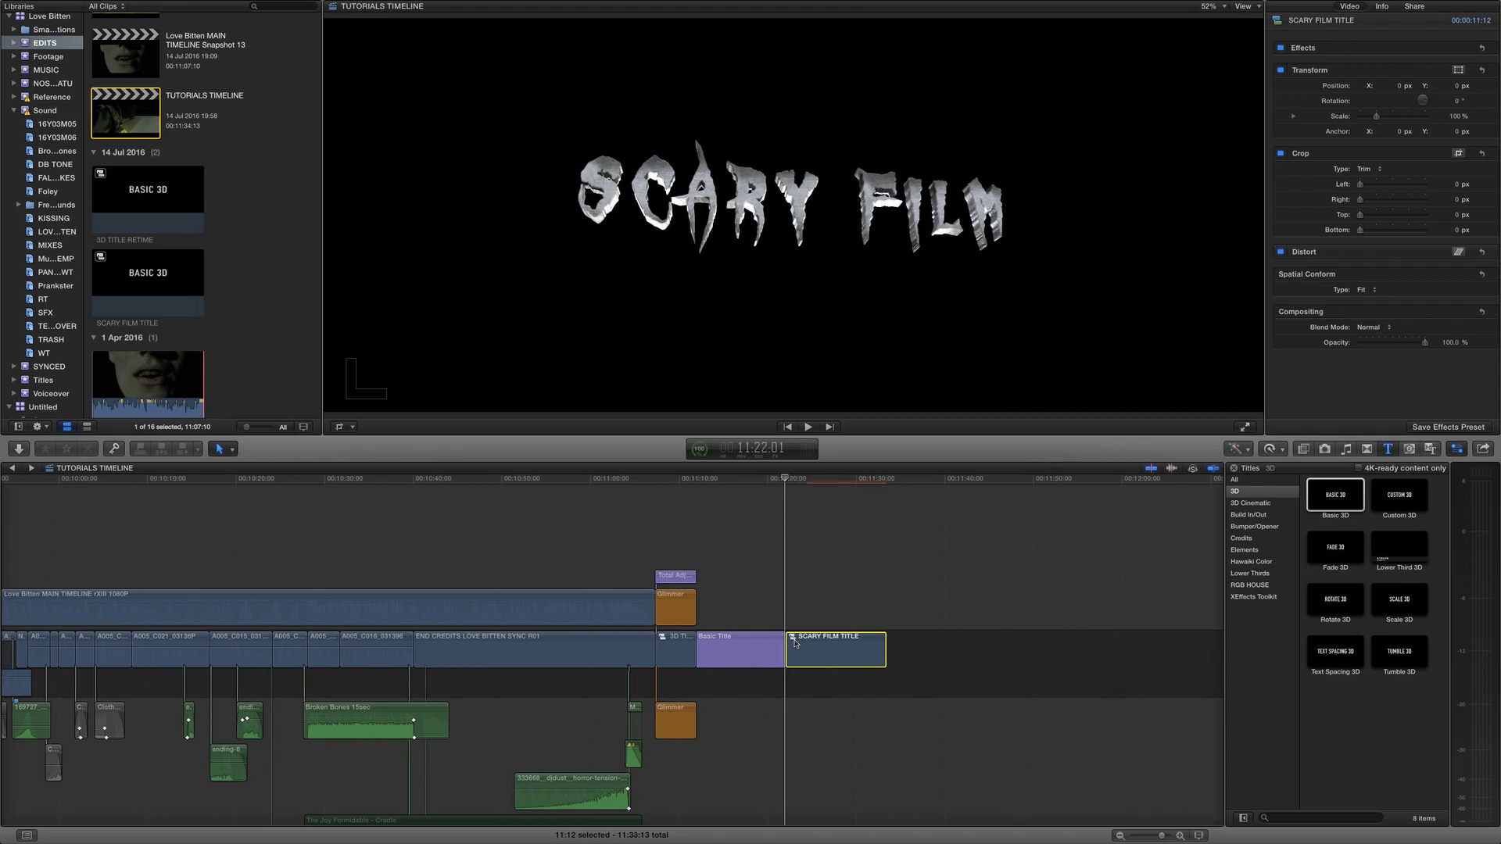
- Trim the end of the SCARY FILM TITLE clip at 11:22:10 so that only nine frames remain
left_click(791, 645)
key("Left")
key("Left")
key("Left")
key("Left")
key("Left")
key("Left")
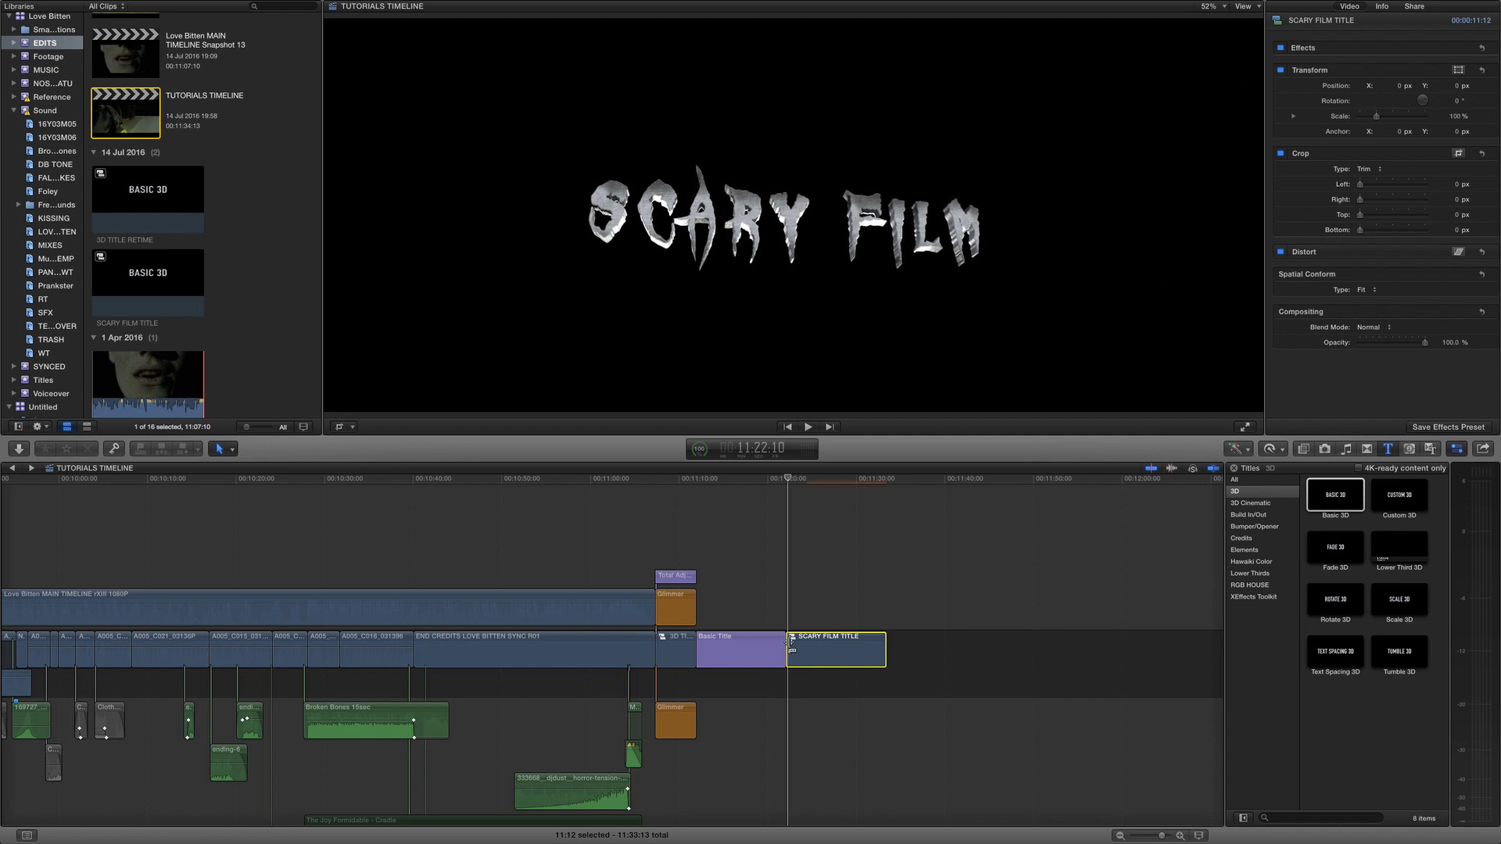
key("Right")
key("alt+bracketright")
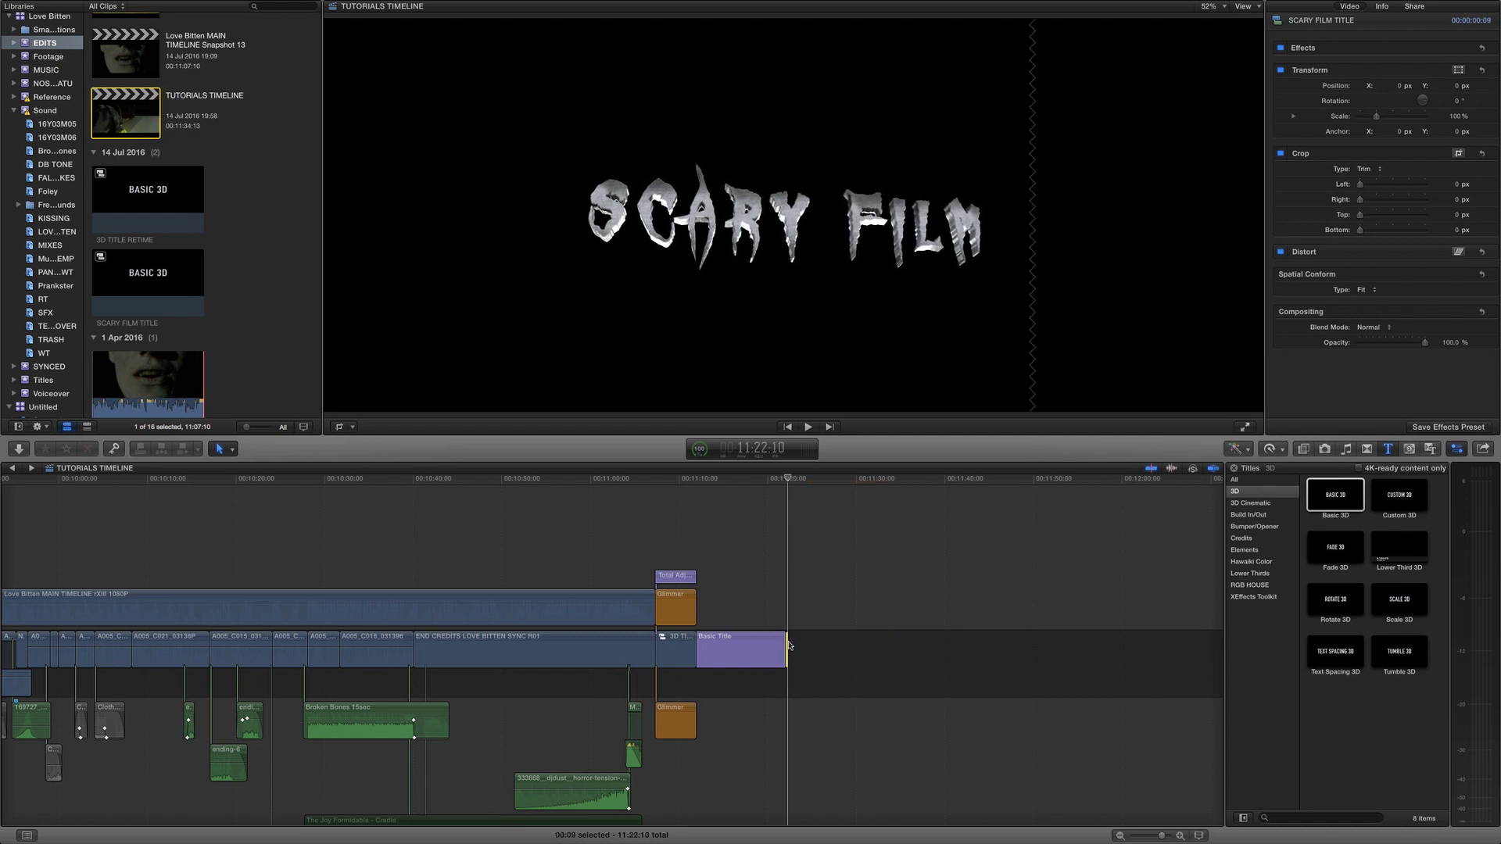
- Slow the nine-frame title clip to 10%, stretch its retiming to 4% for an 8:21 duration, and play it back
key("Up")
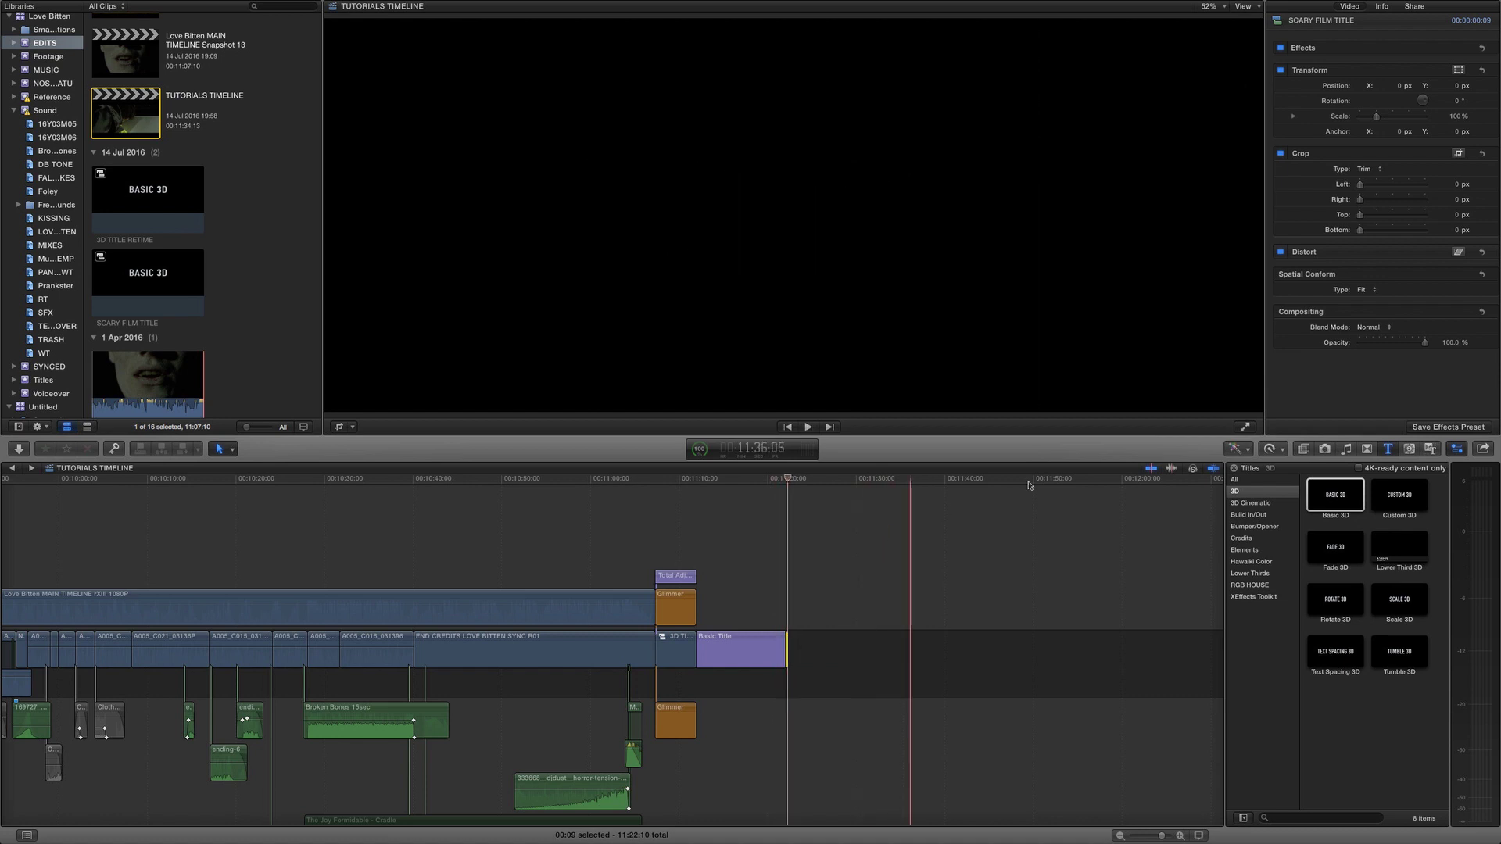
left_click(1270, 449)
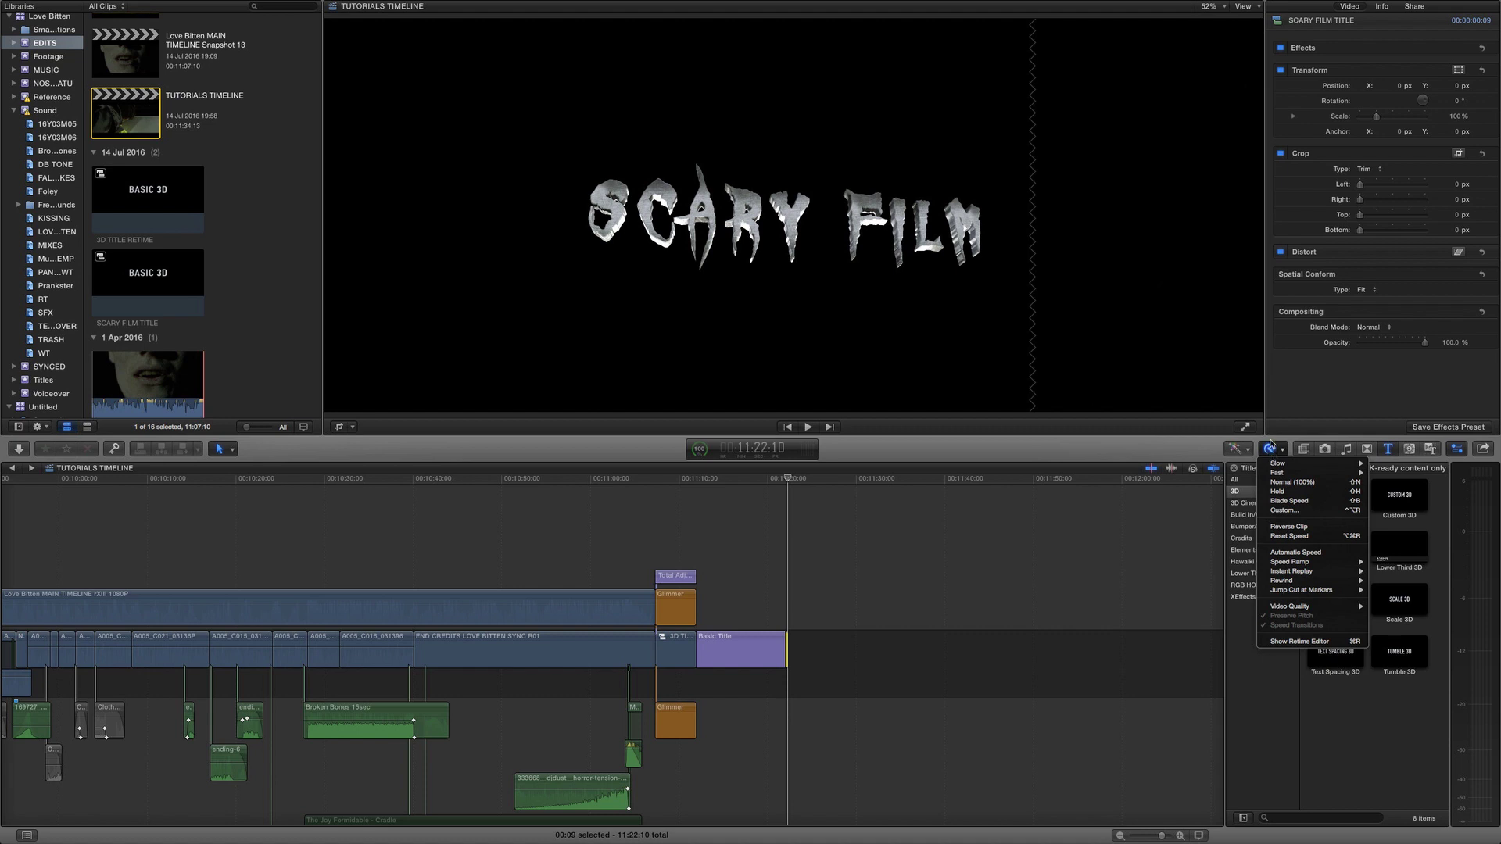
mouse_move(1297, 464)
left_click(1396, 482)
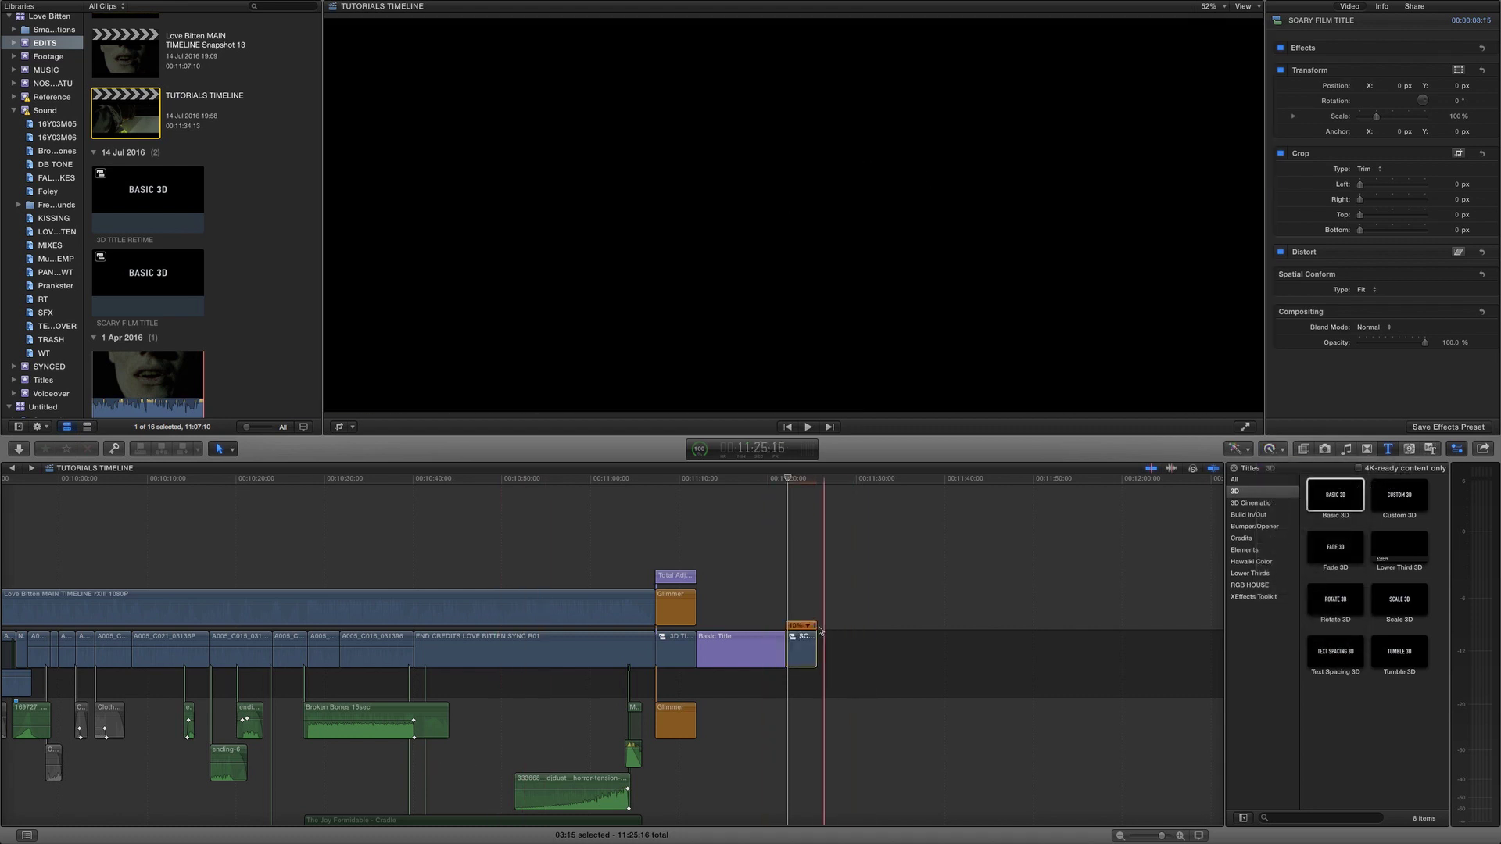
left_click_drag(814, 625, 863, 627)
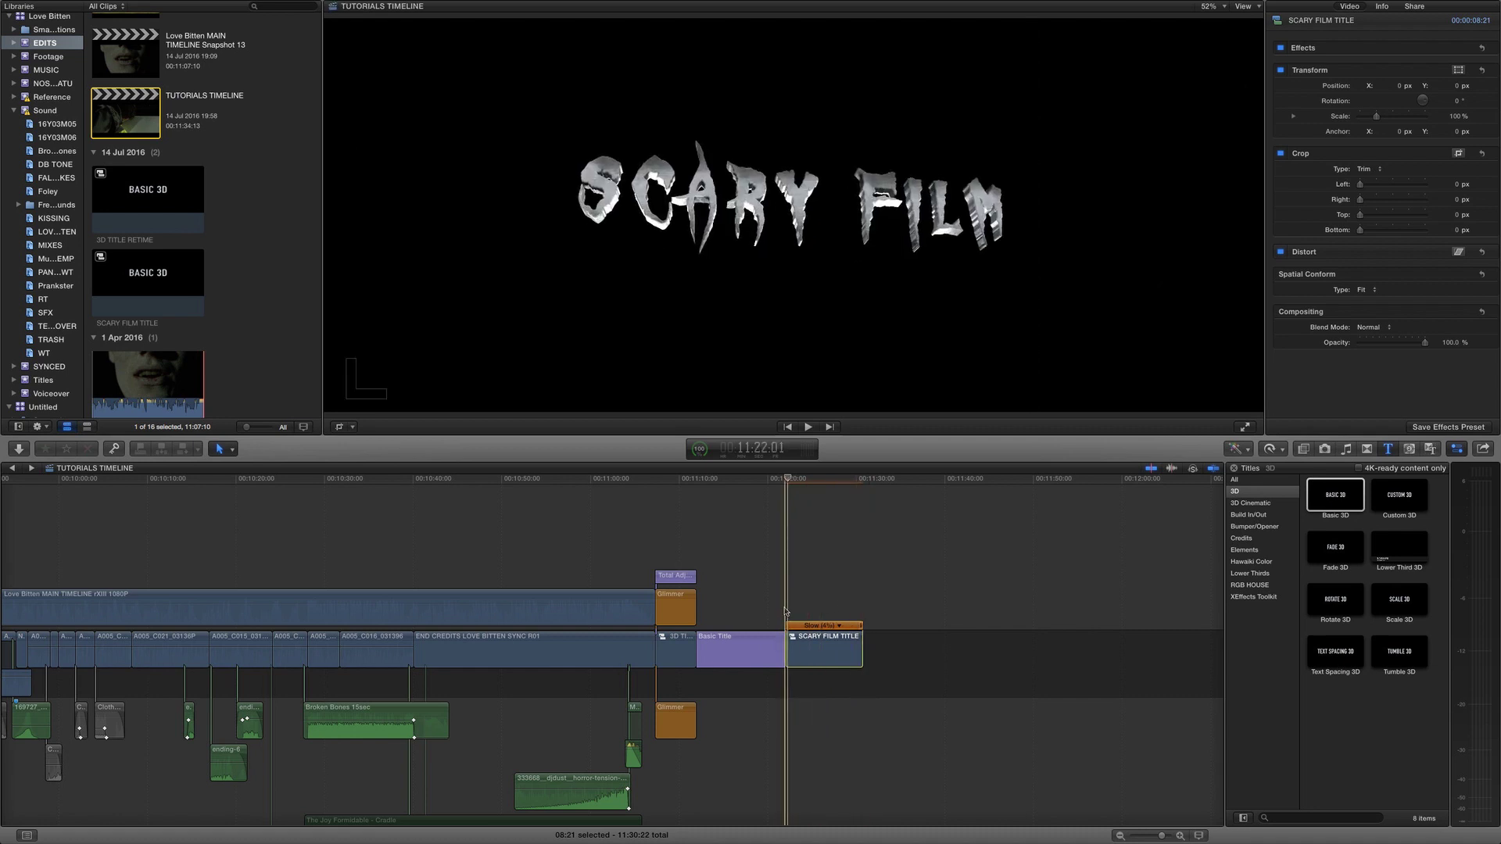
key("space")
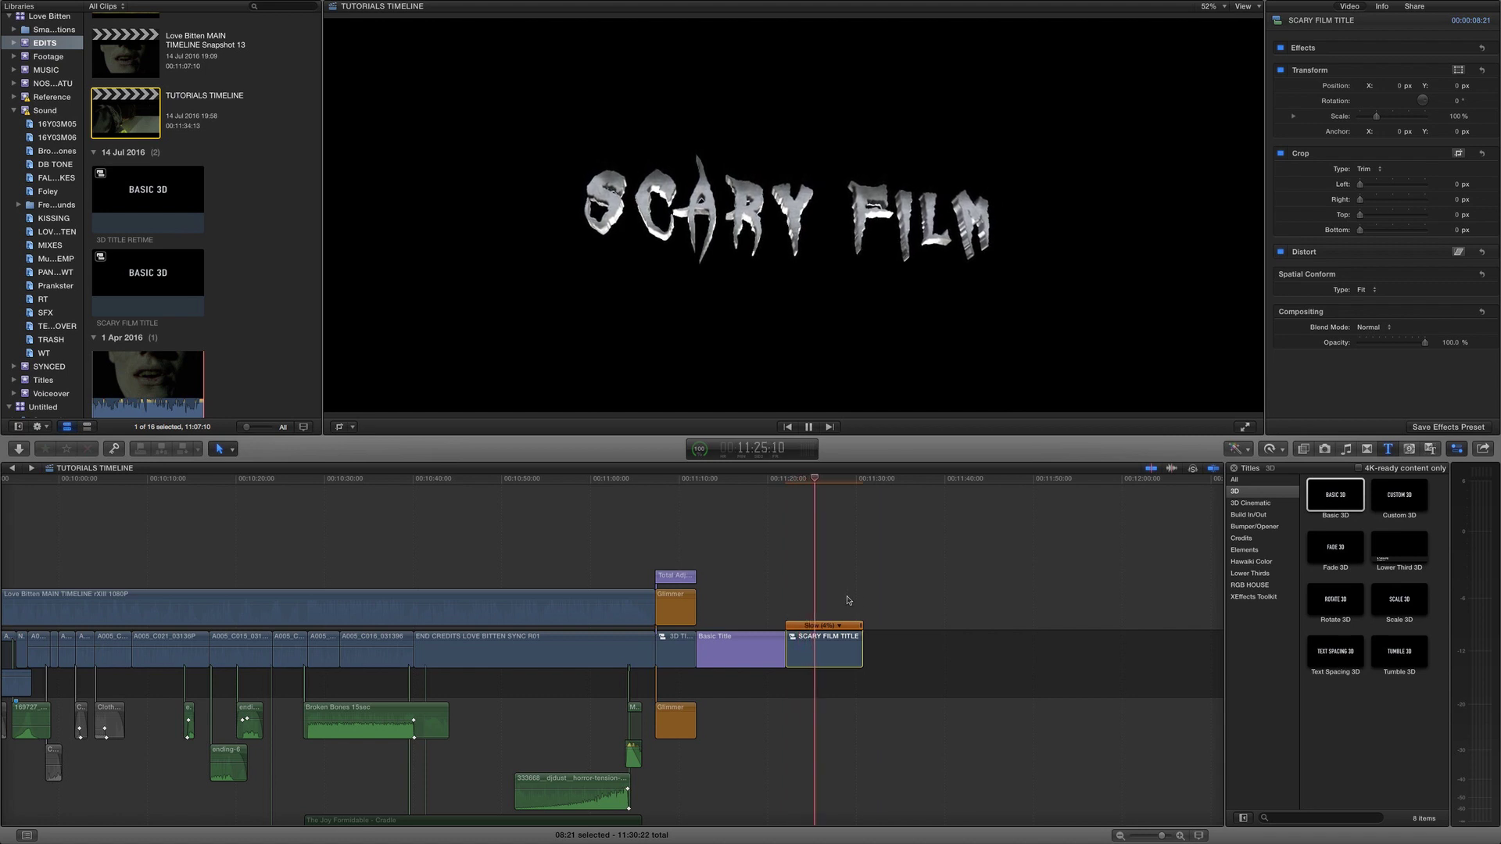
key("space")
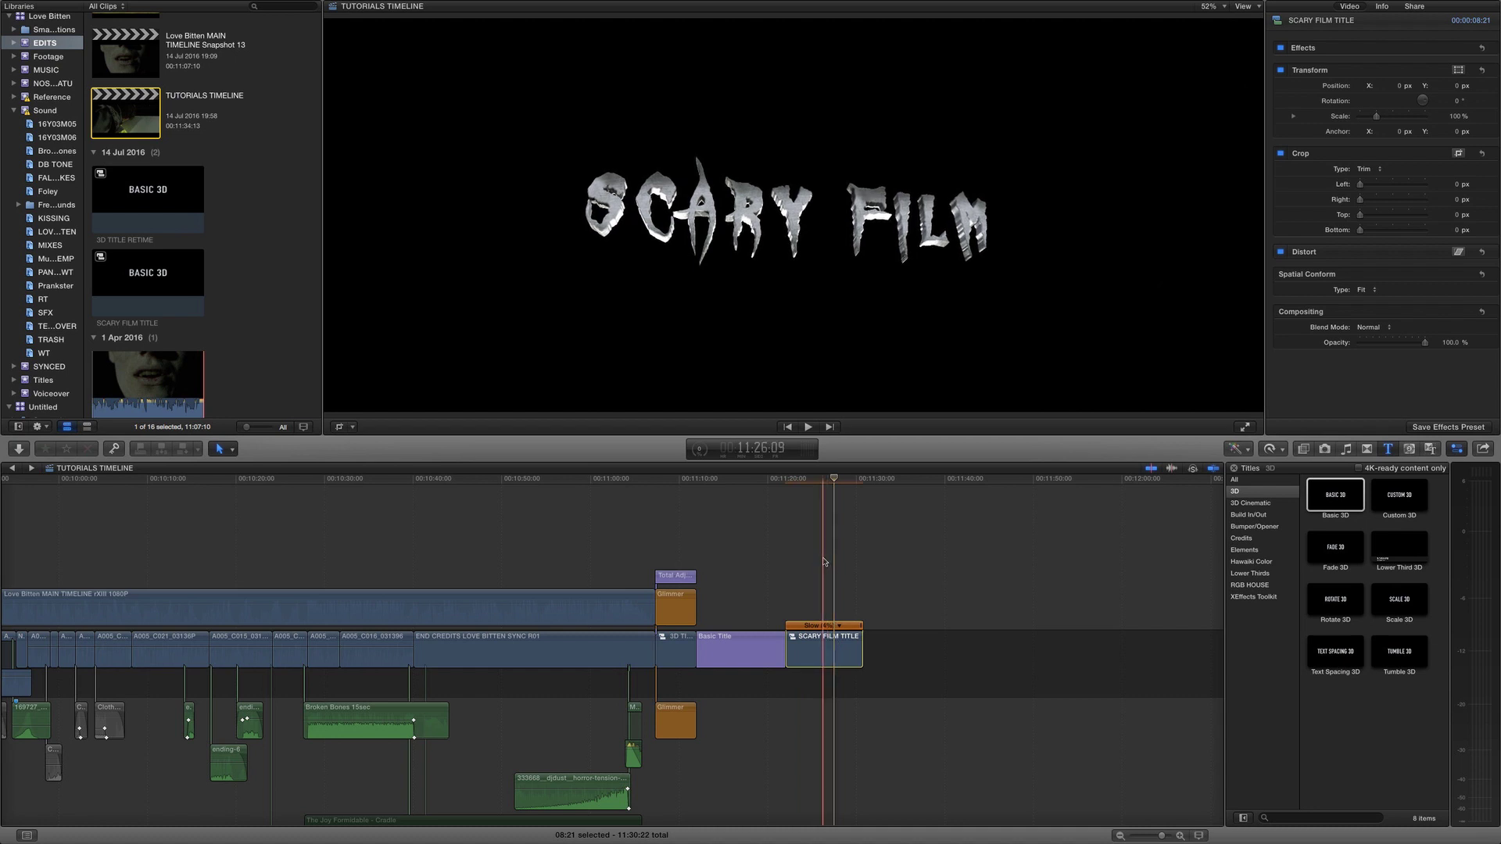
- Open the SCARY FILM TITLE compound clip, select its title at 1:03, and reveal the 3D Text settings
double_click(820, 642)
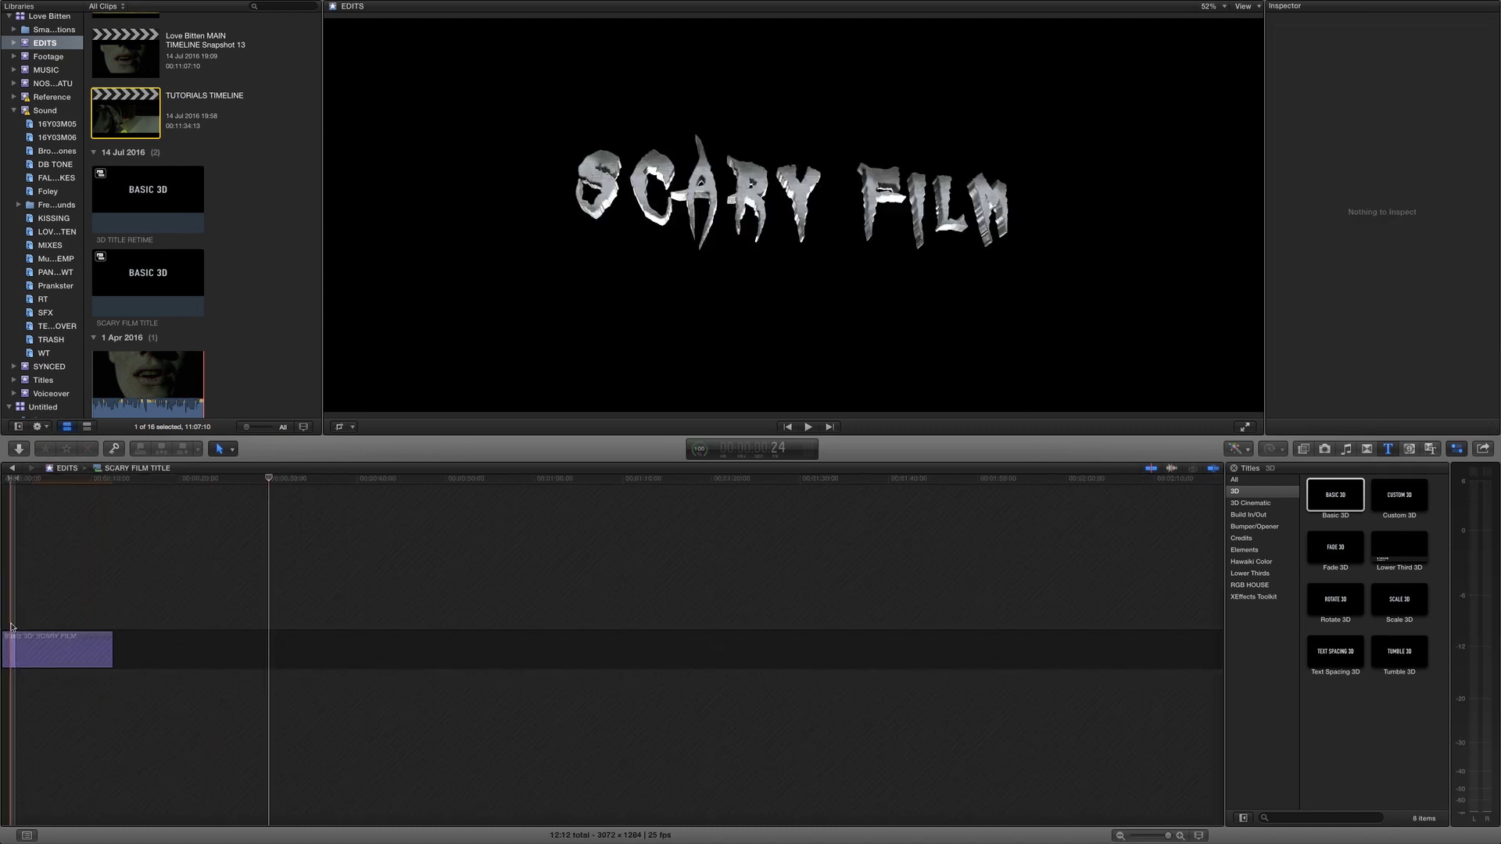
left_click(47, 649)
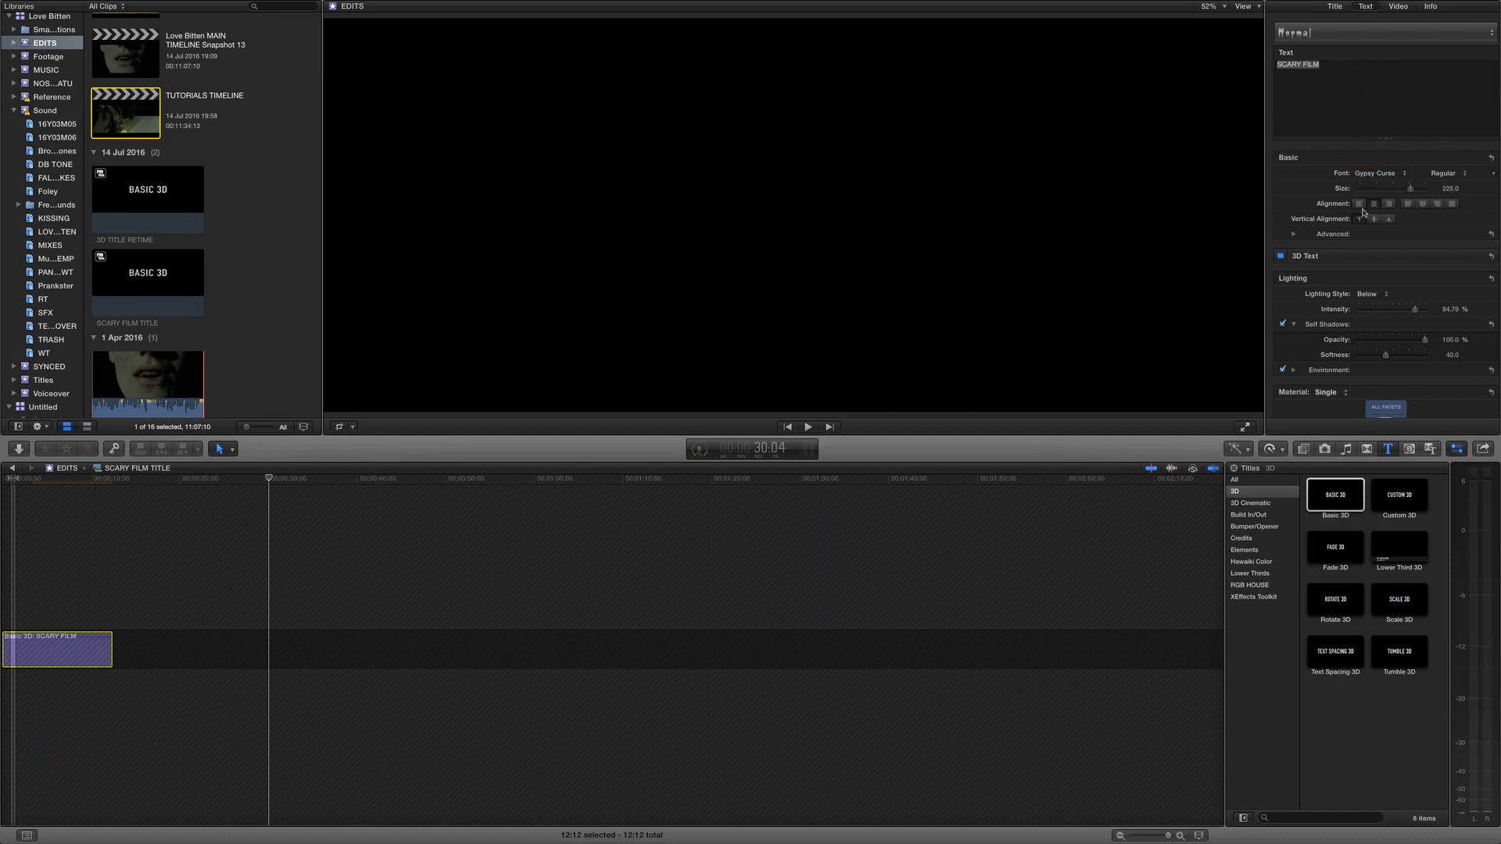
left_click(14, 478)
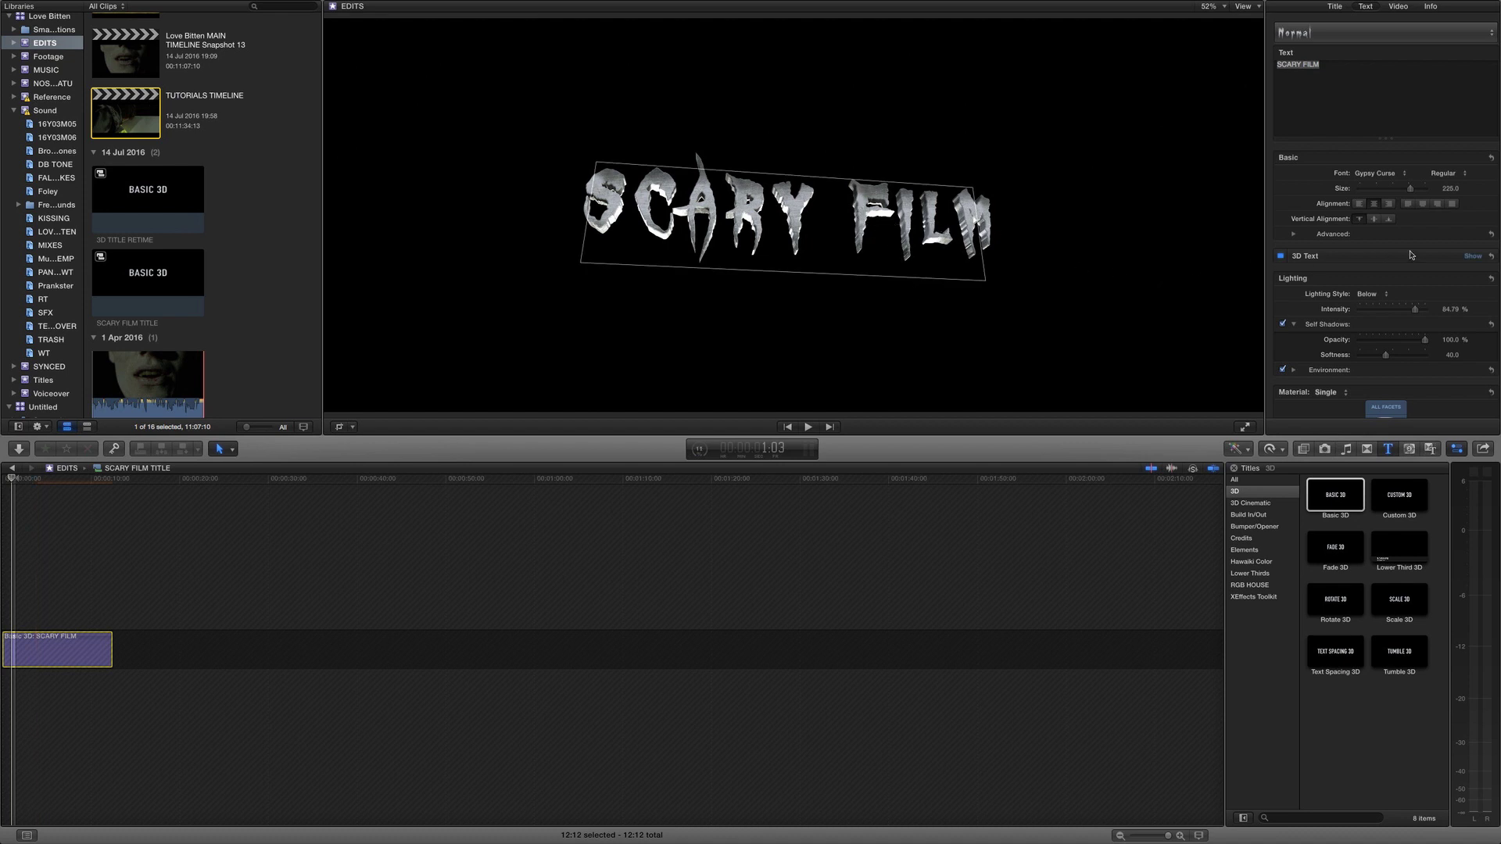
scroll(1411, 254, "down", 3)
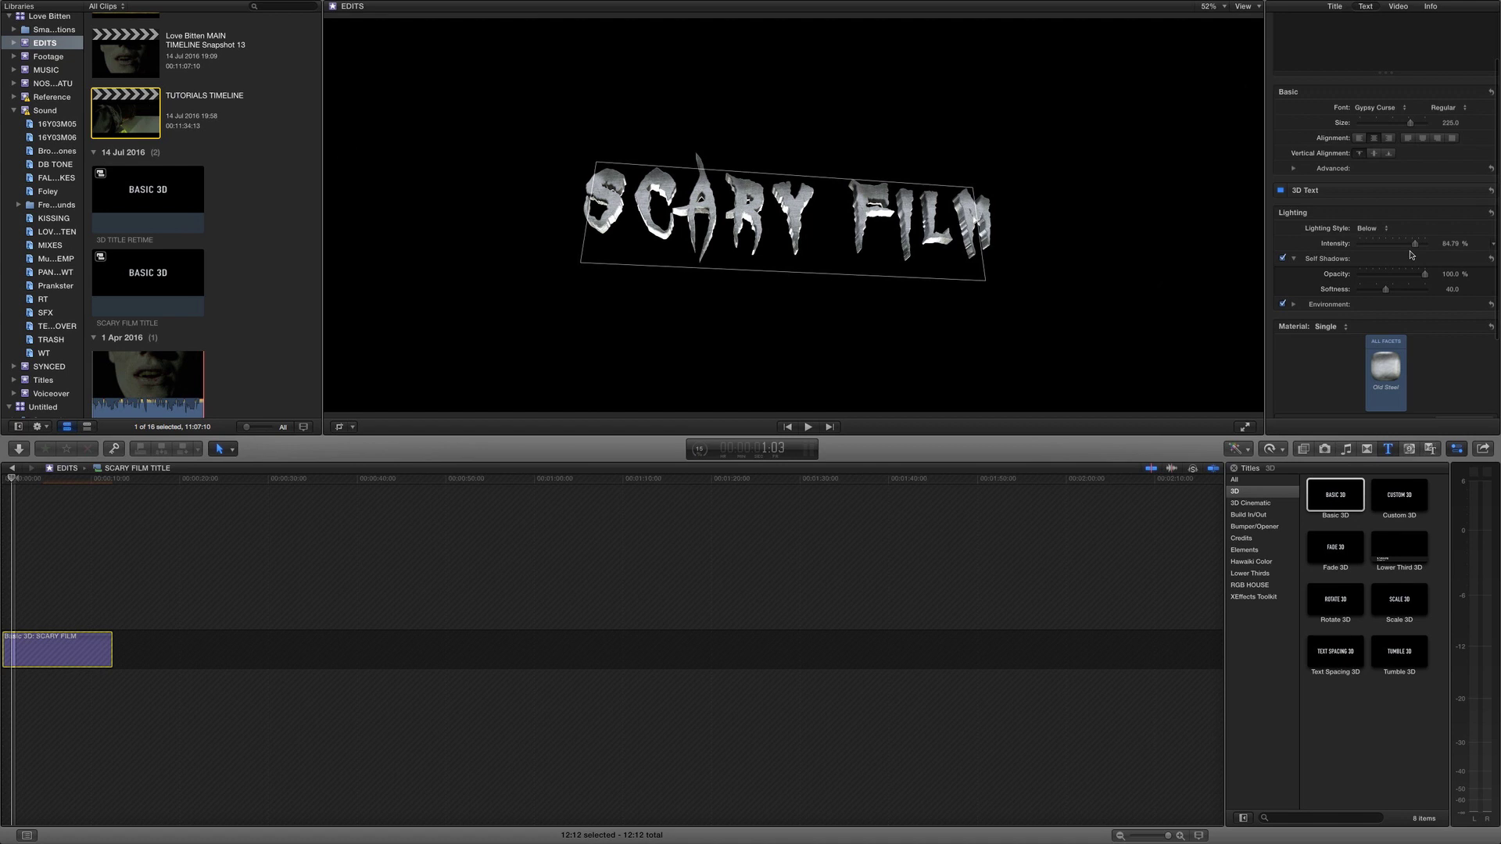
scroll(1411, 254, "down", 3)
scroll(1411, 255, "up", 3)
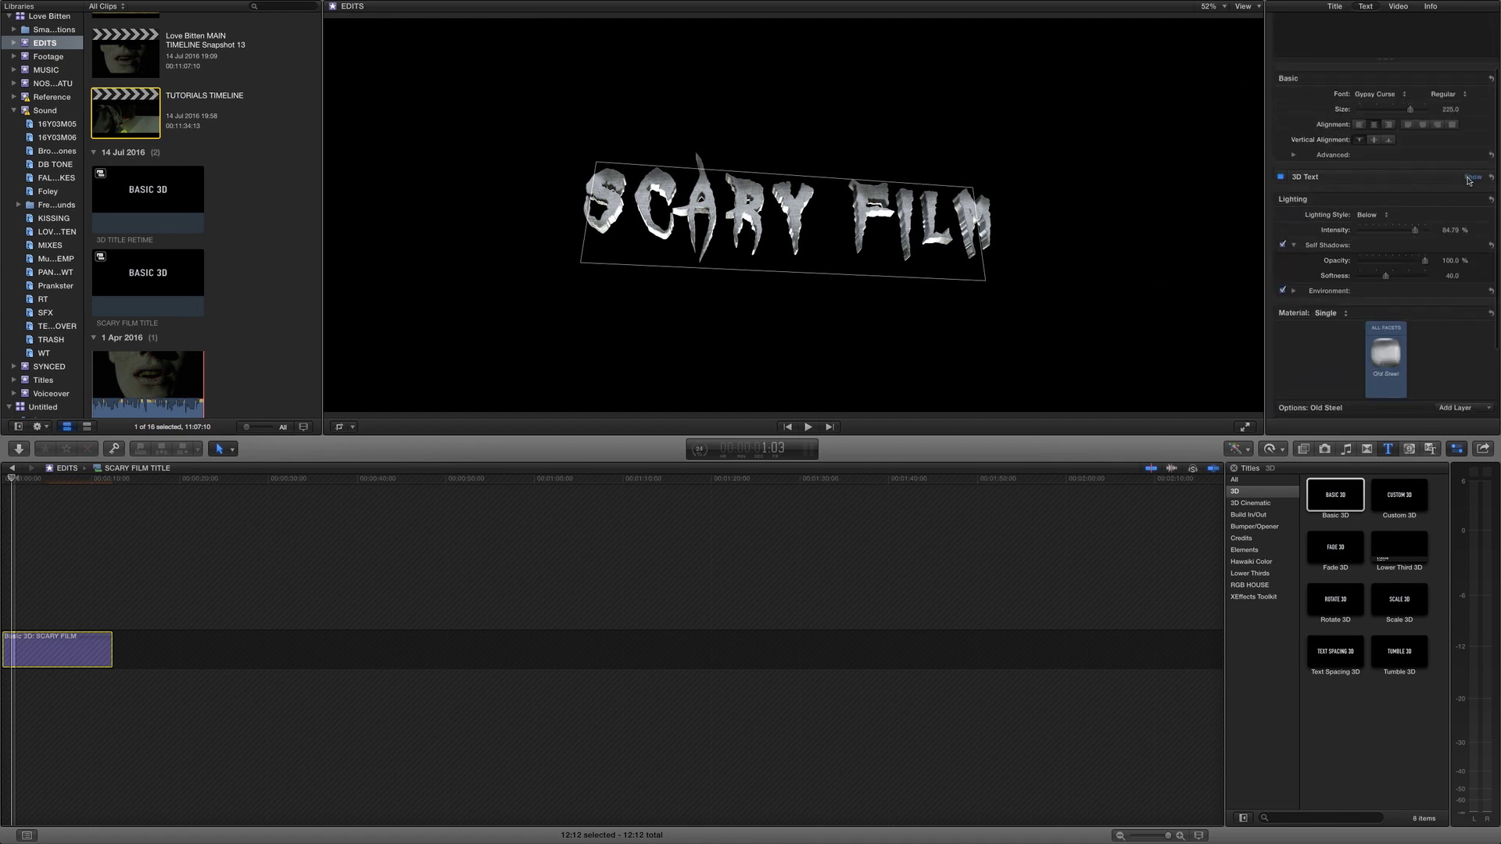
left_click(1470, 179)
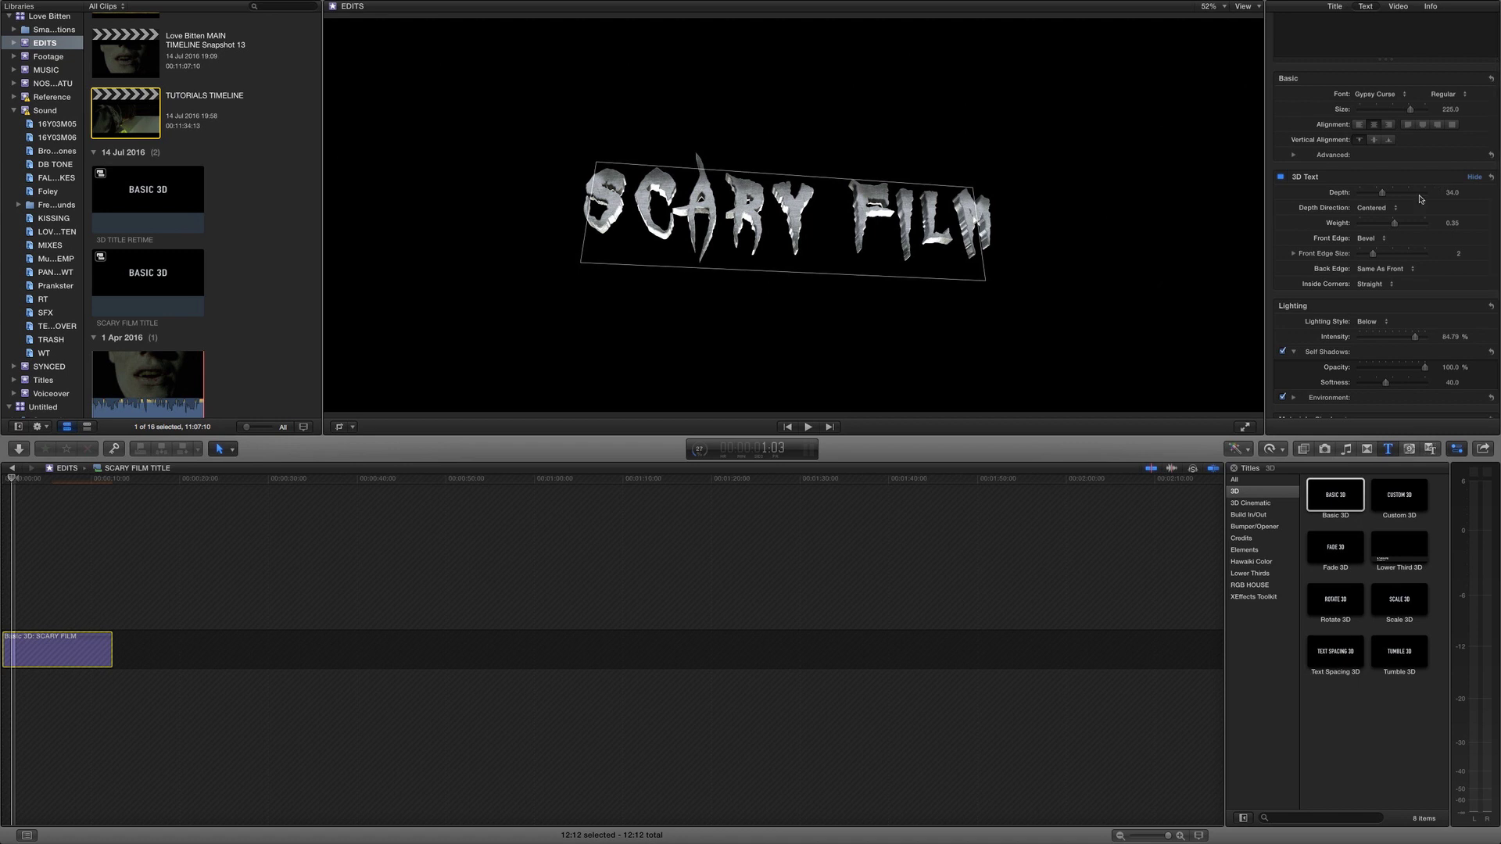
- Try a Square front edge on the 3D text, choose Groove instead, and increase the front edge size slightly
left_click(1367, 238)
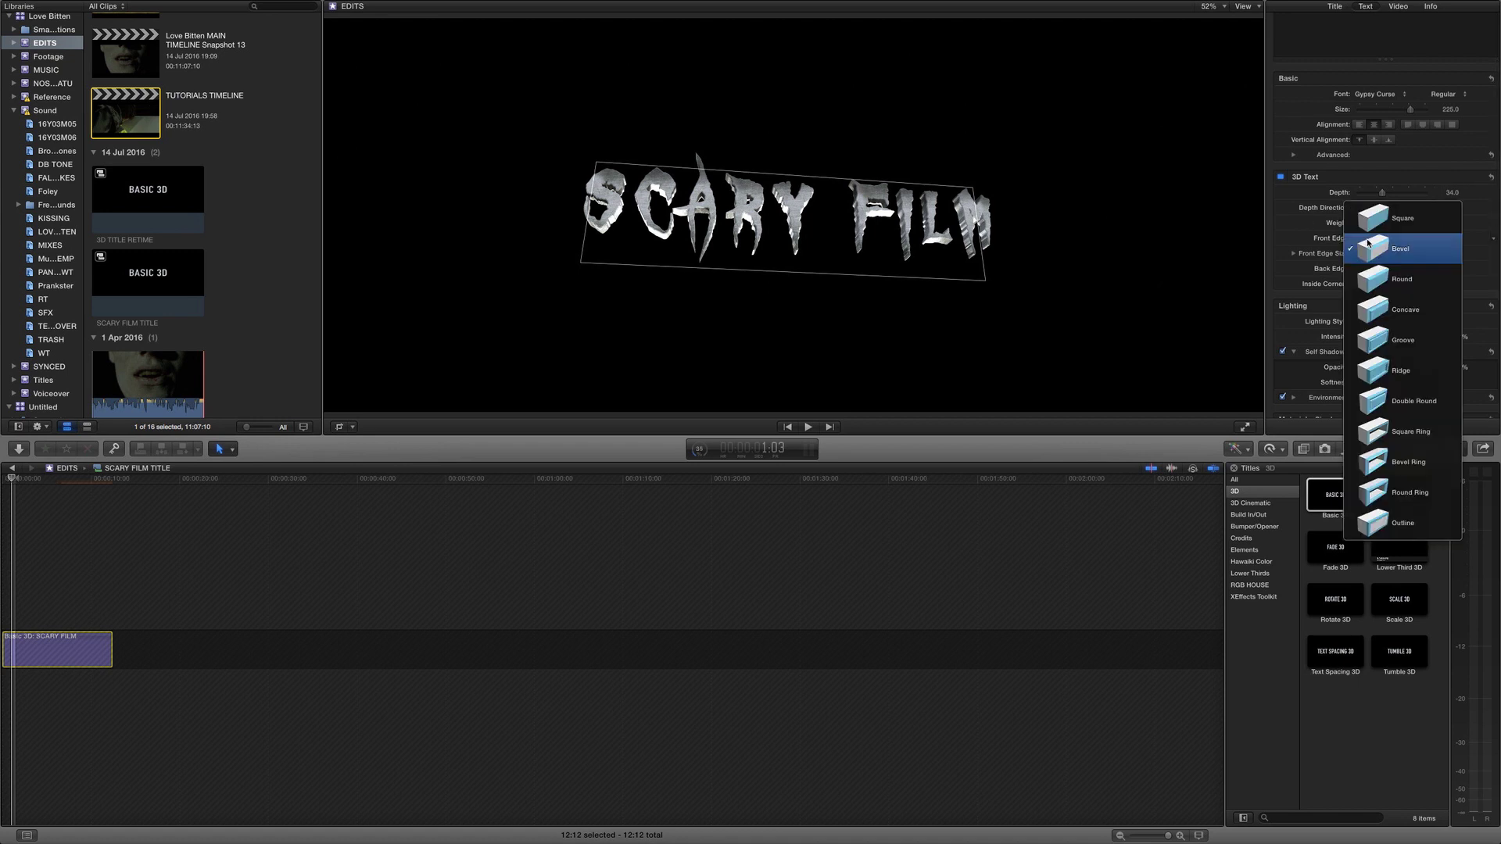
left_click(1370, 220)
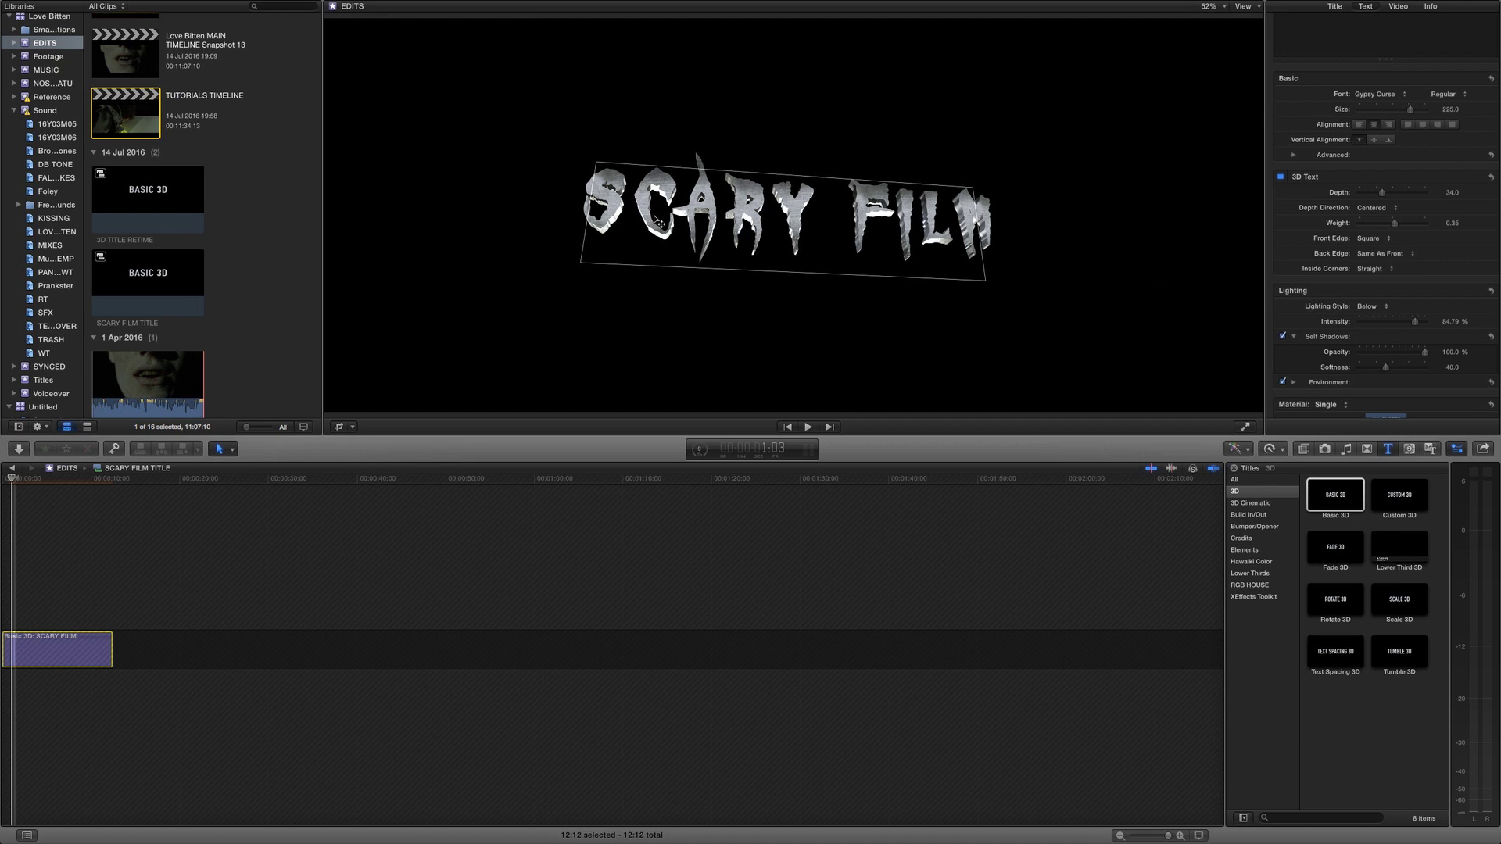
left_click(1363, 240)
key("Escape")
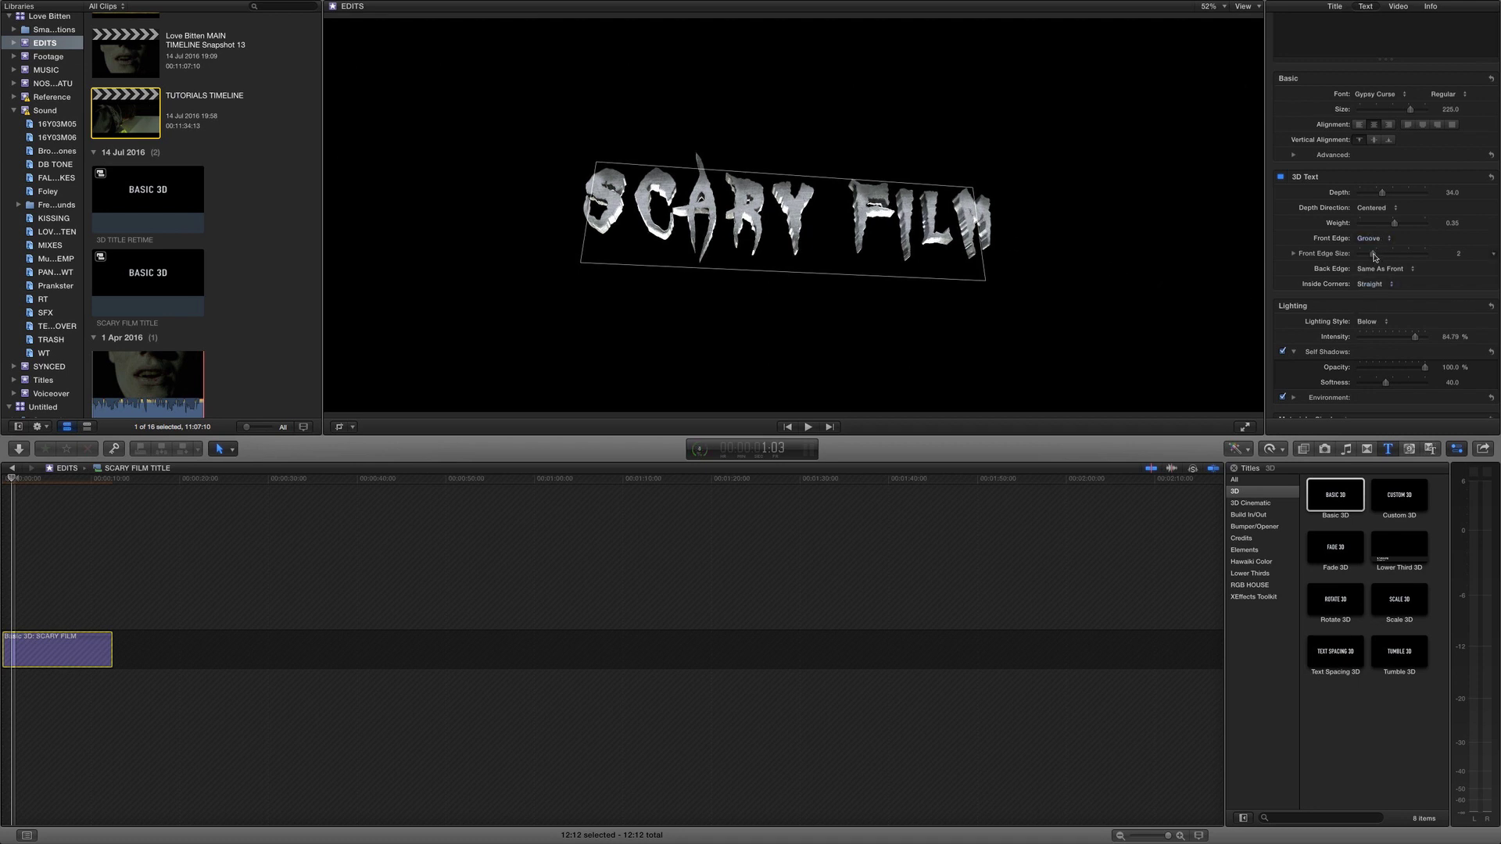
left_click_drag(1377, 257, 1385, 258)
- Return to TUTORIALS TIMELINE and attach the Grunge generator beneath the start of the SCARY FILM TITLE clip
left_click(12, 469)
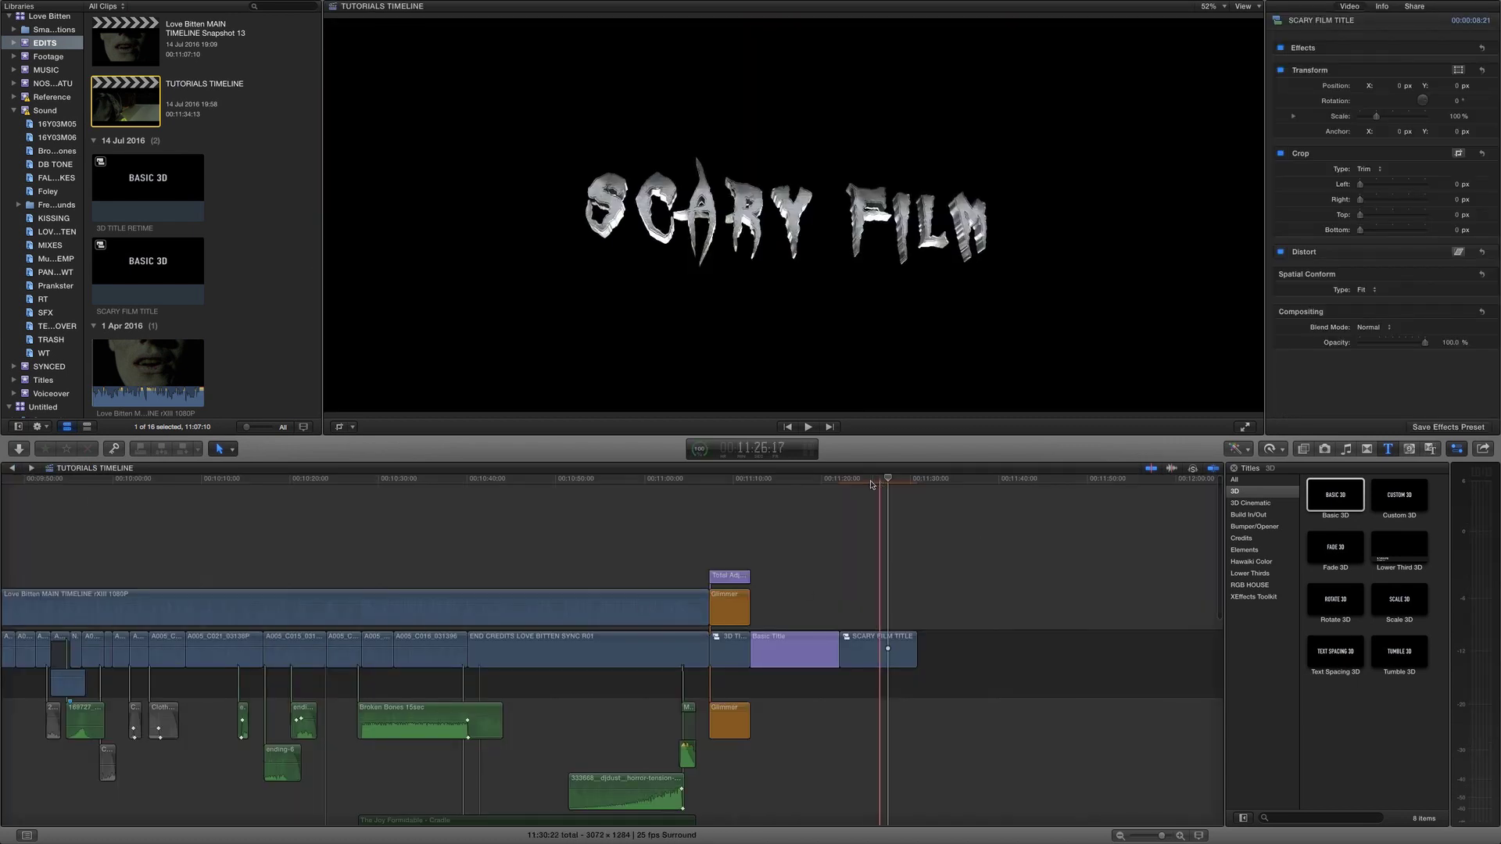
left_click(860, 486)
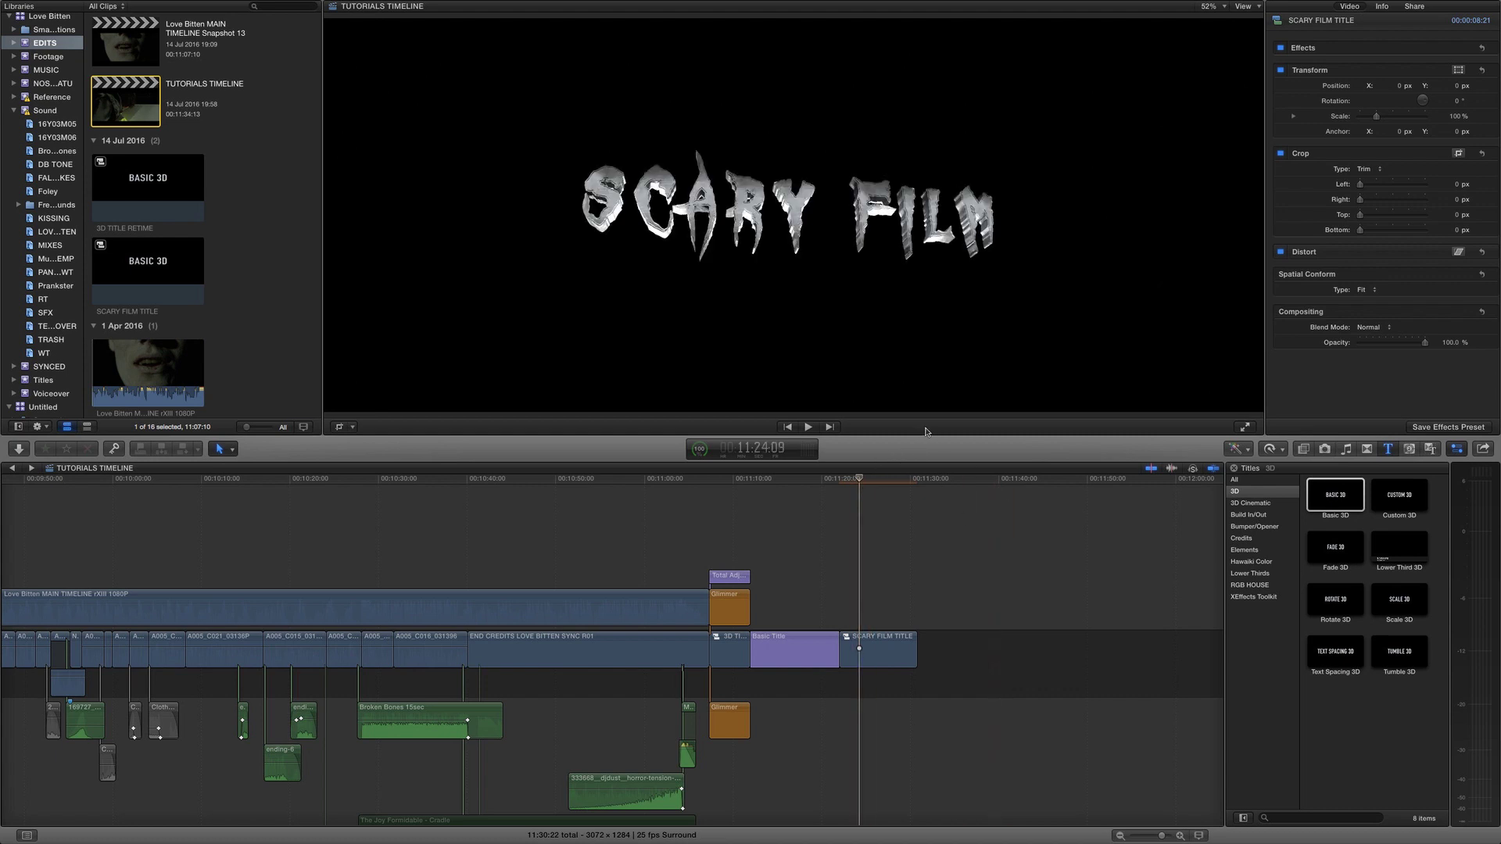
left_click(1412, 451)
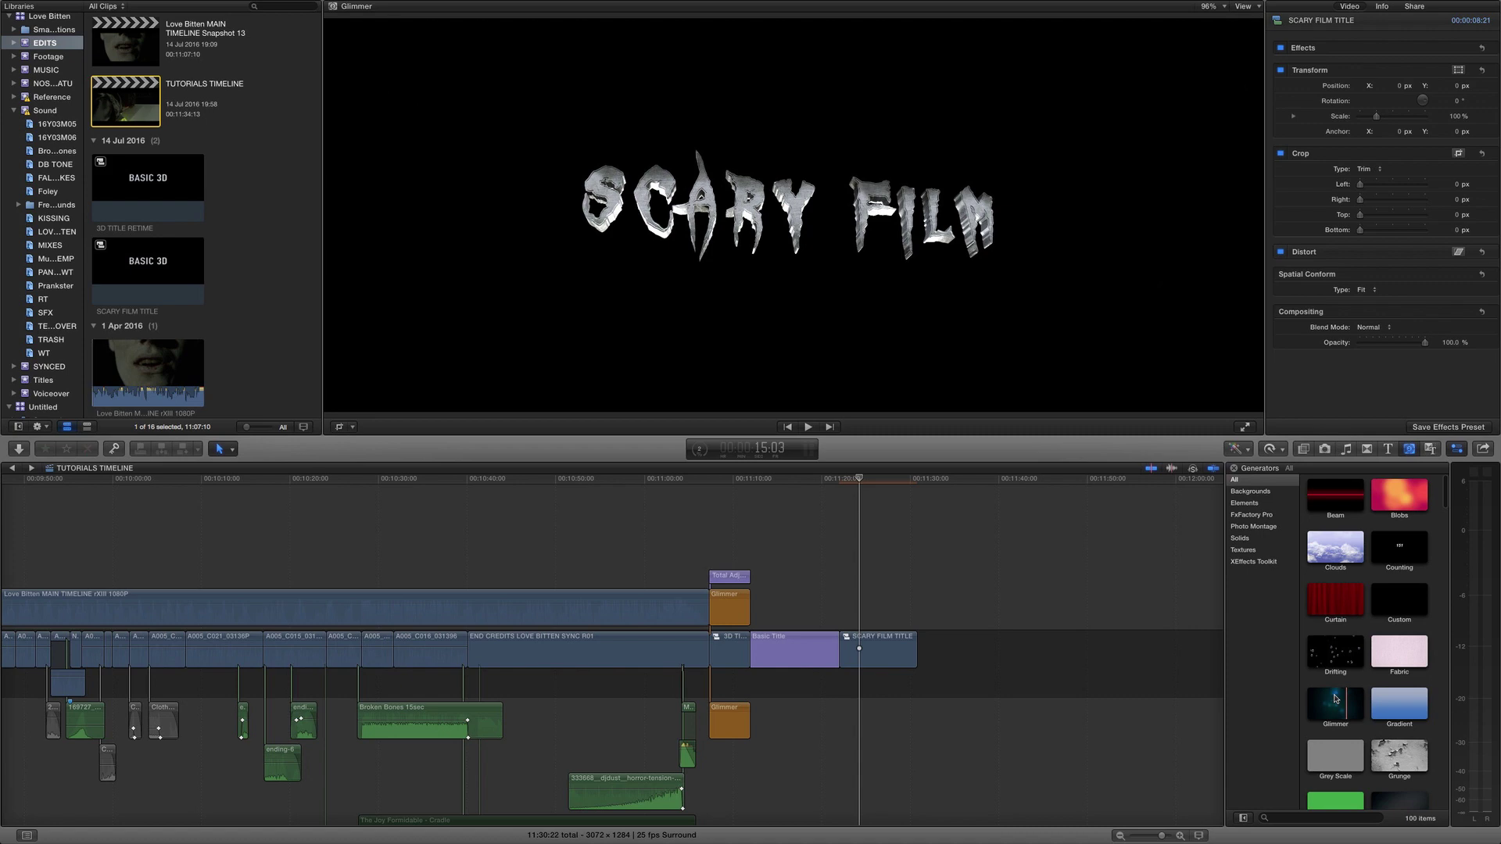
scroll(1400, 710, "down", 1)
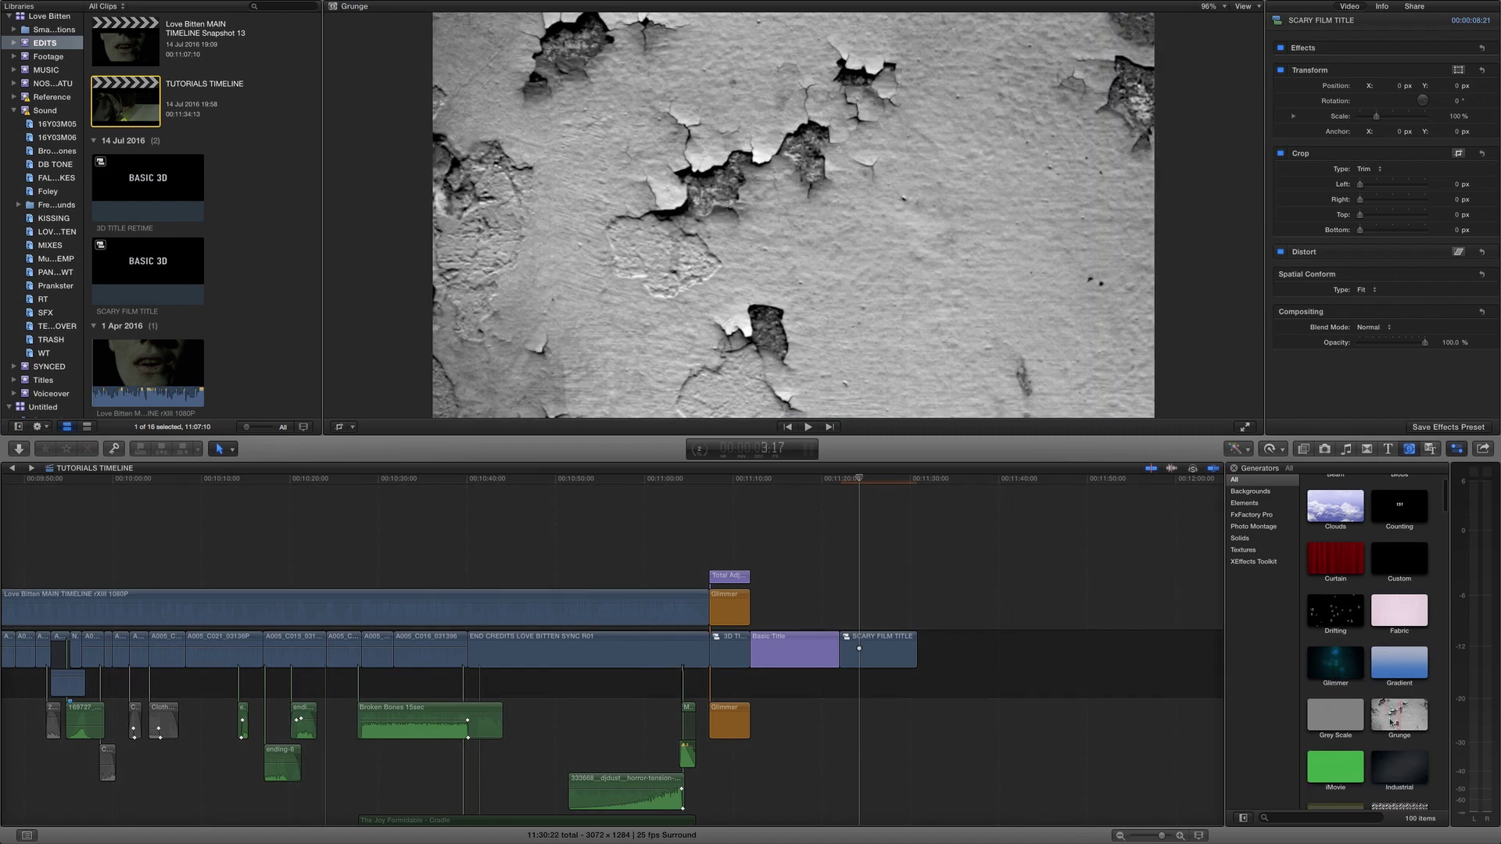
left_click_drag(1402, 714, 848, 718)
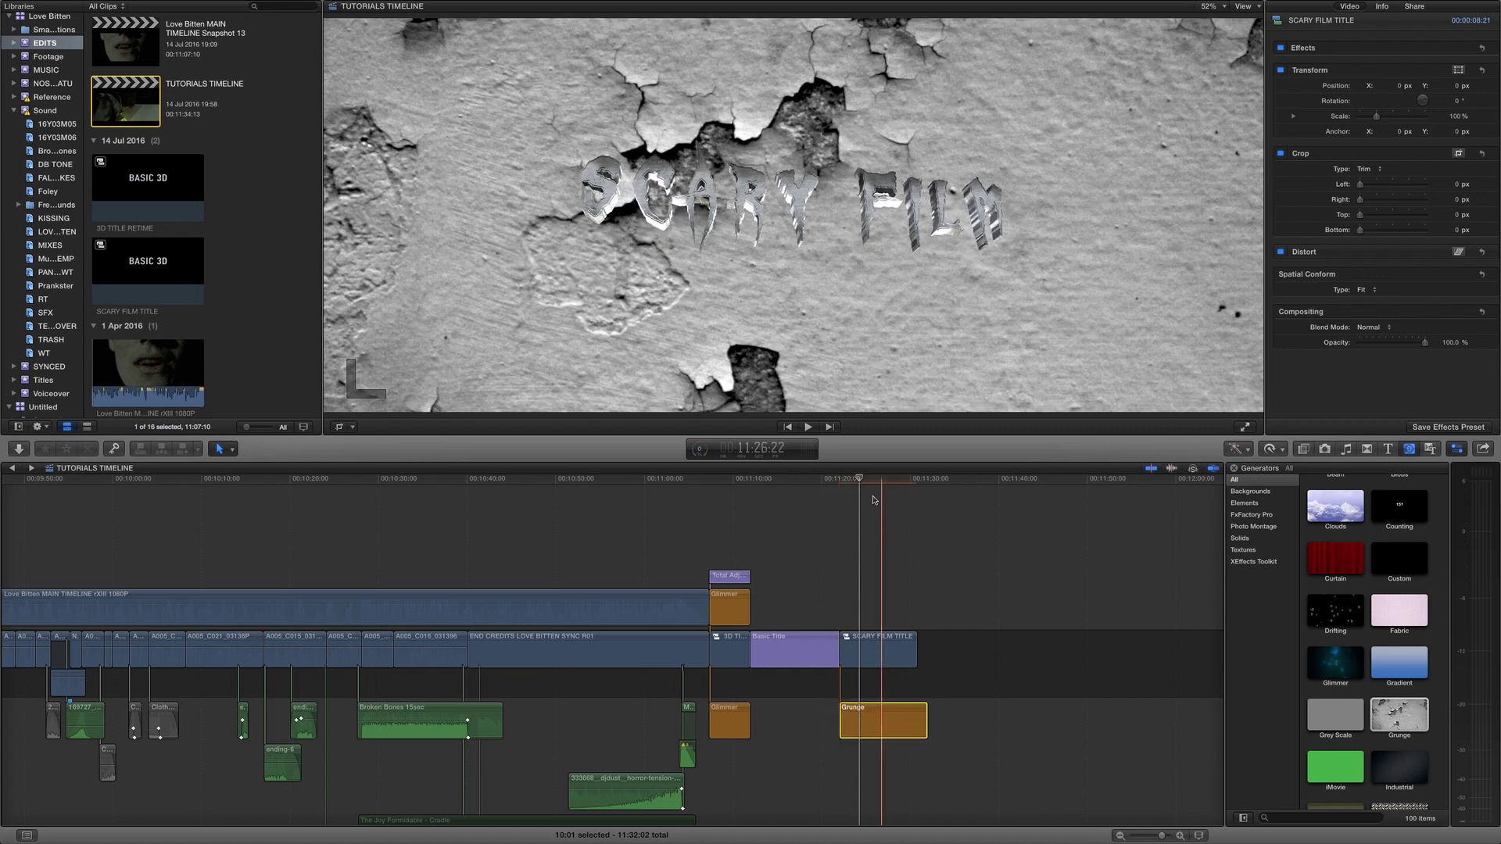
- Darken the Grunge clip's exposure to about -74% global and -62% highlights, with shadows about 13% and midtones about 2%
left_click(875, 483)
left_click(880, 723)
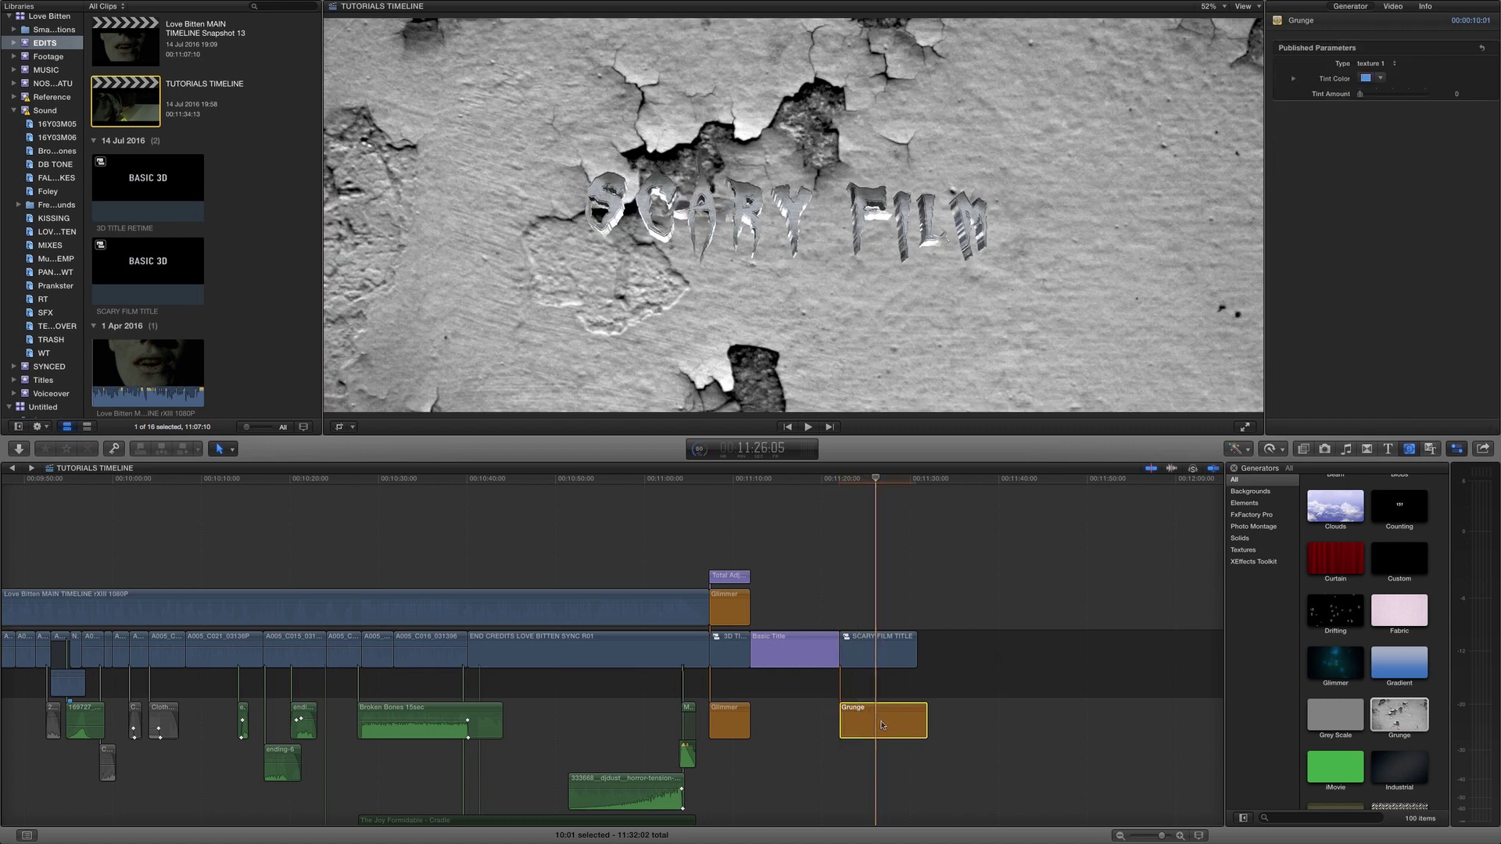
key("super+6")
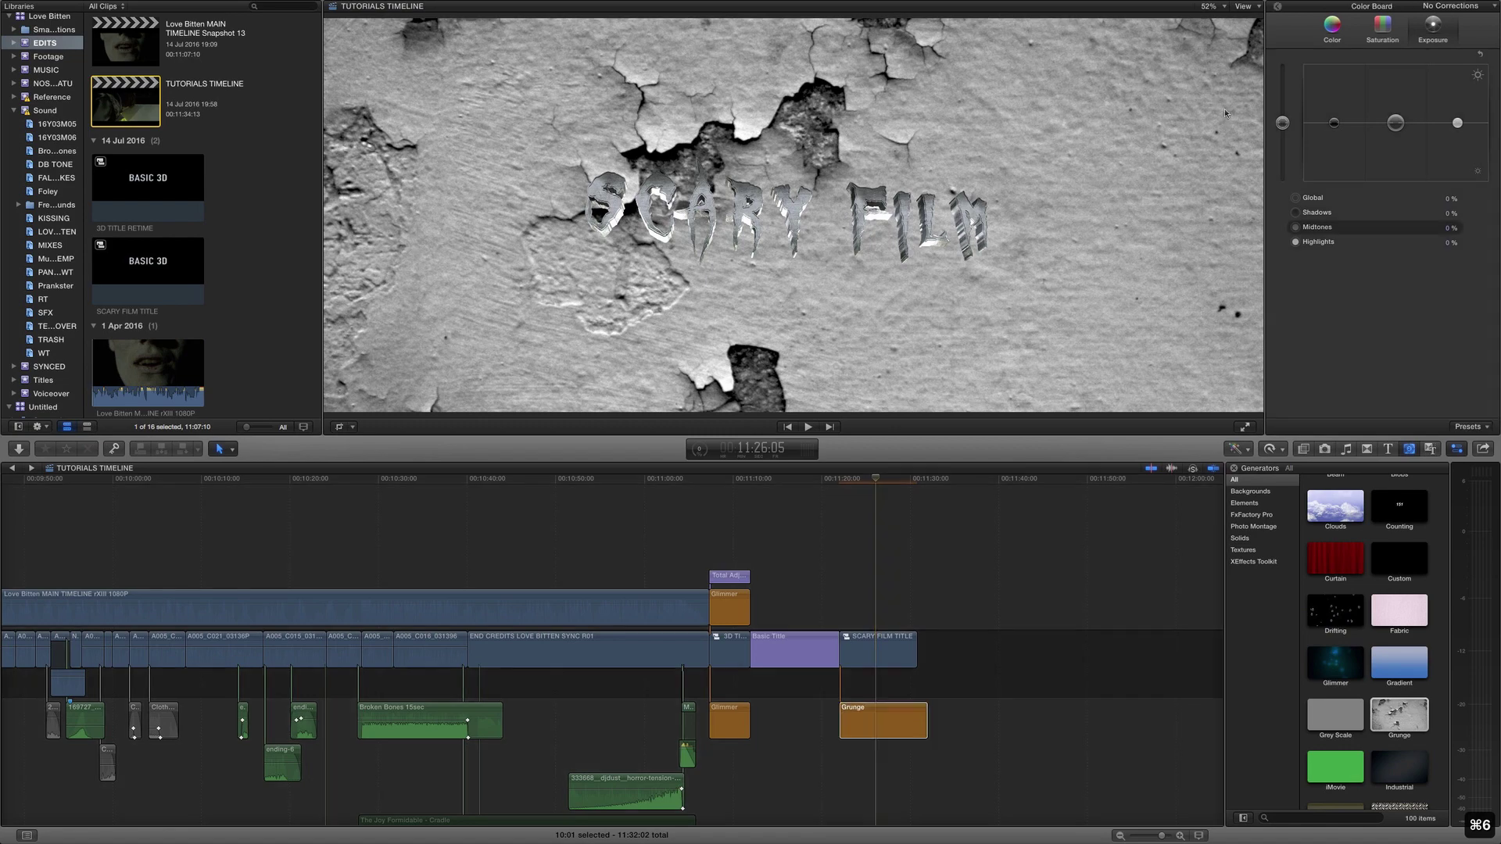
left_click_drag(1282, 123, 1282, 157)
left_click(1456, 122)
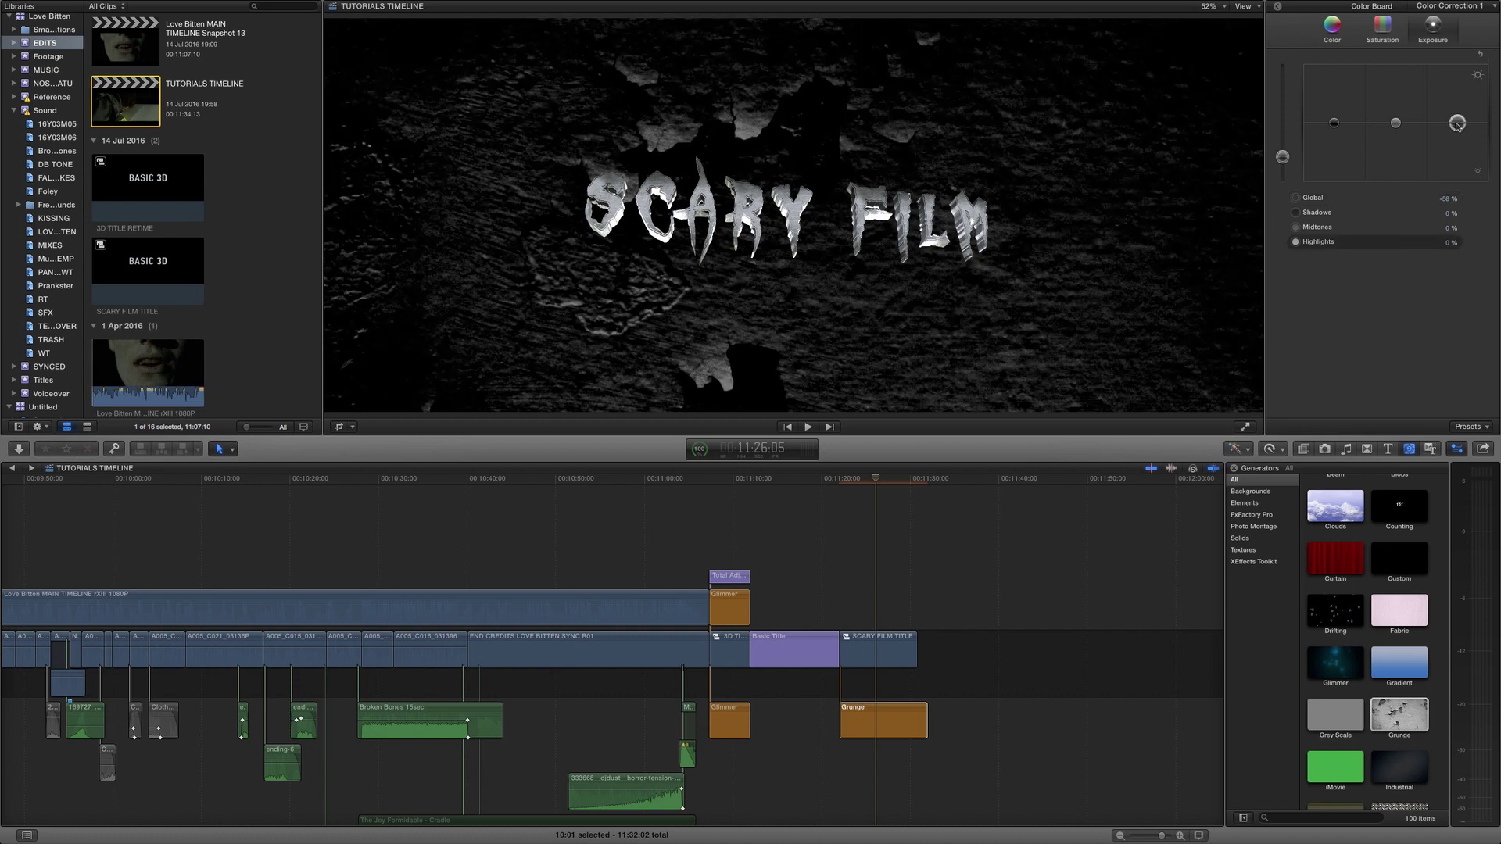
left_click_drag(1457, 133, 1455, 162)
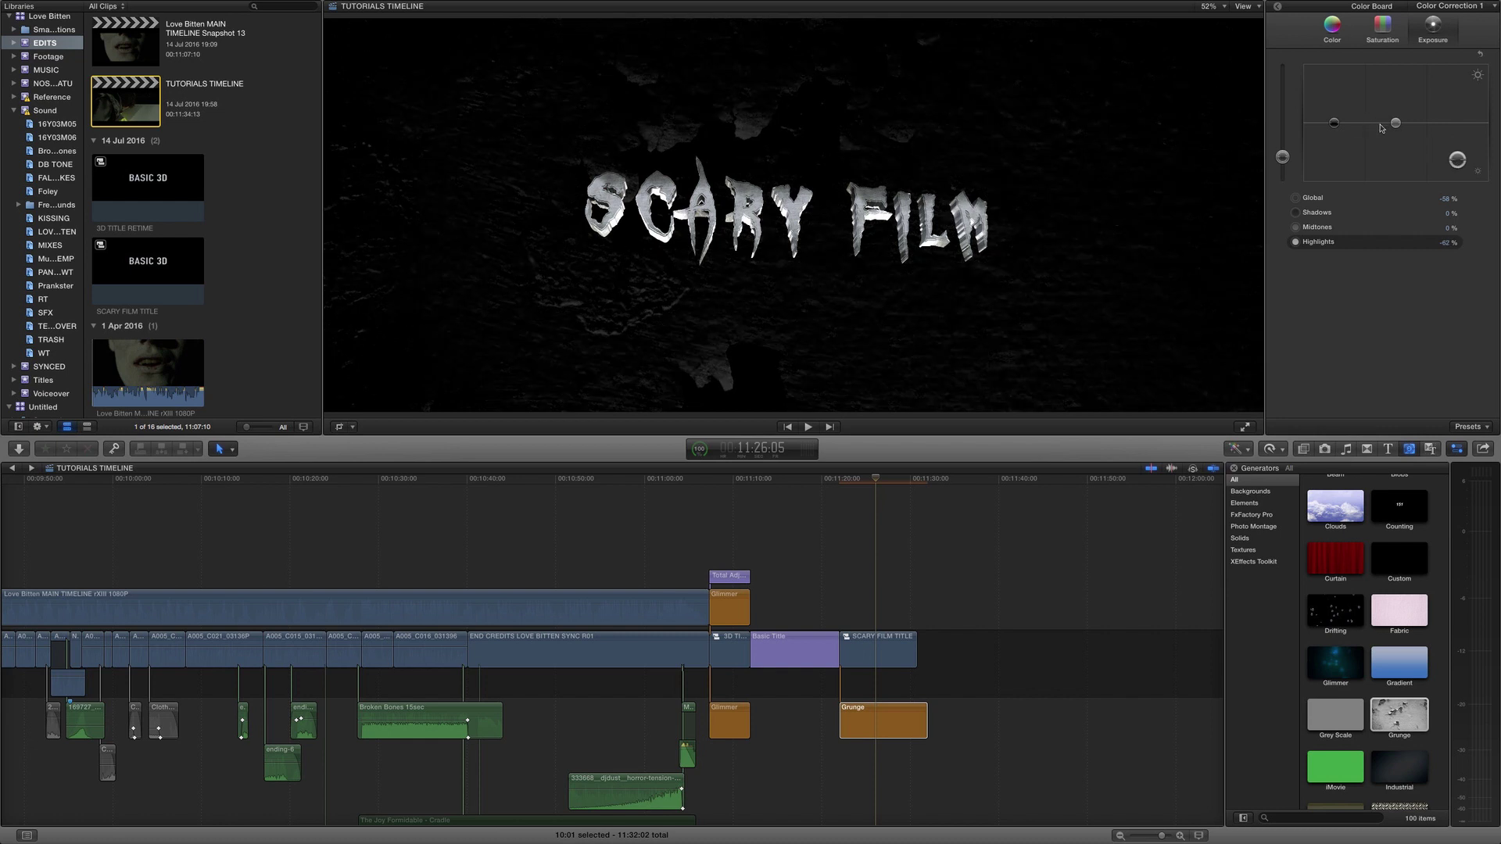
left_click_drag(1332, 123, 1396, 121)
left_click_drag(1282, 161, 1283, 171)
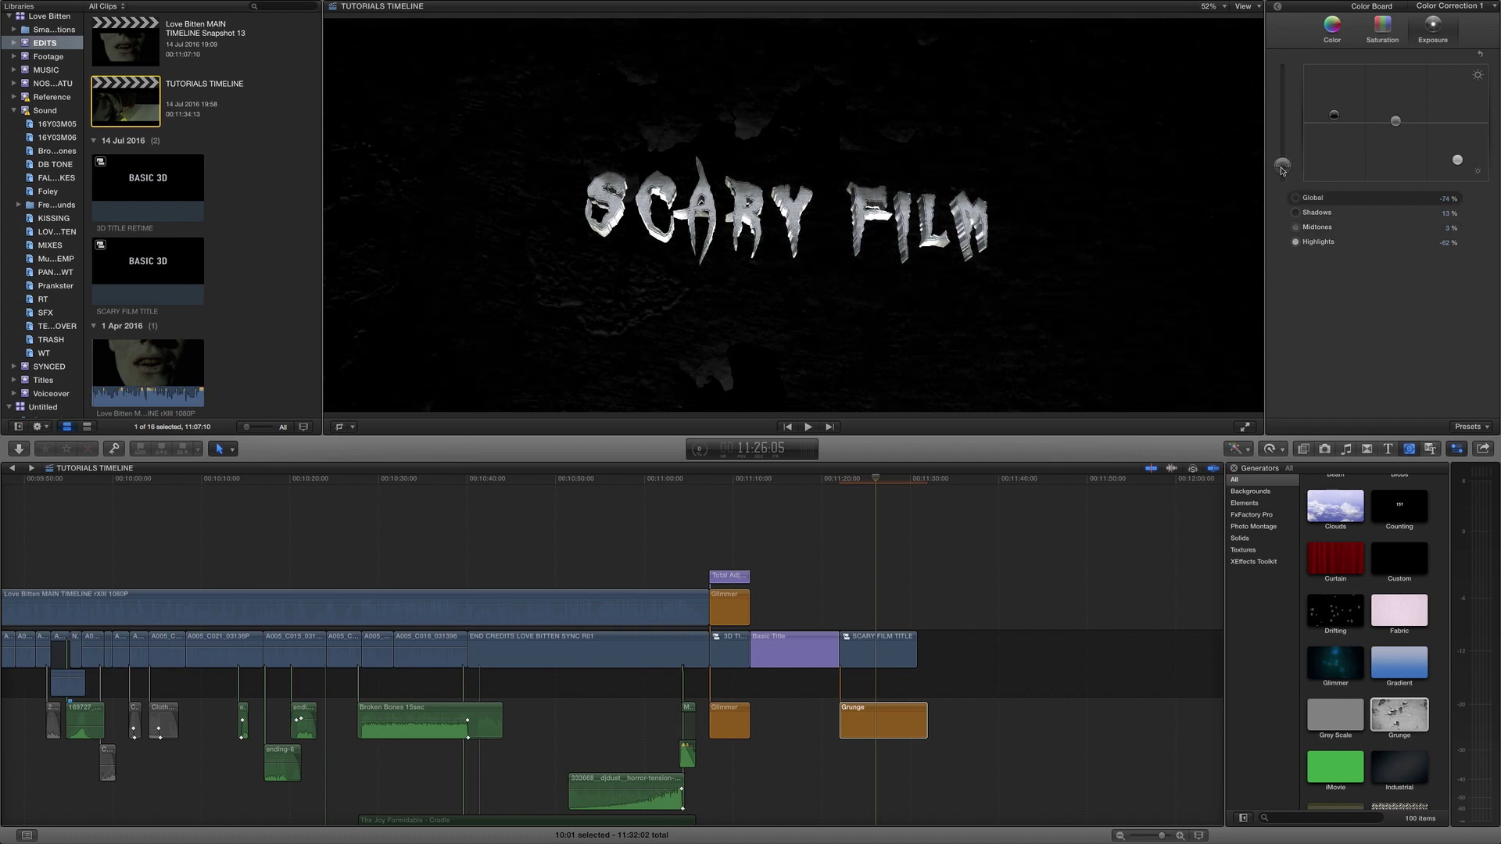
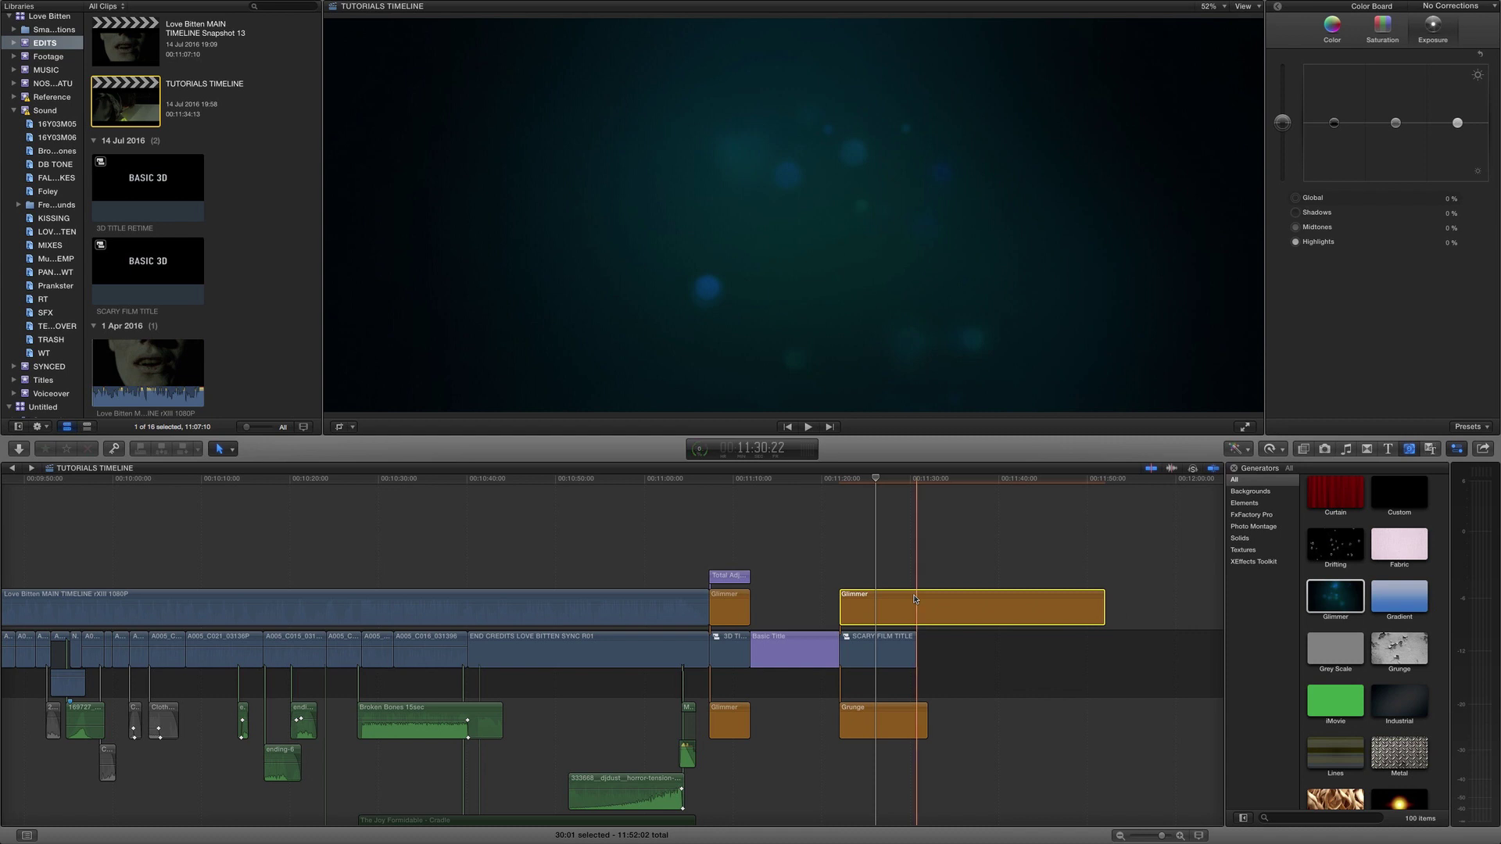
- Trim the Glimmer and Grunge generators so both end with the SCARY FILM TITLE clip
key("alt+]")
left_click_drag(927, 711, 913, 711)
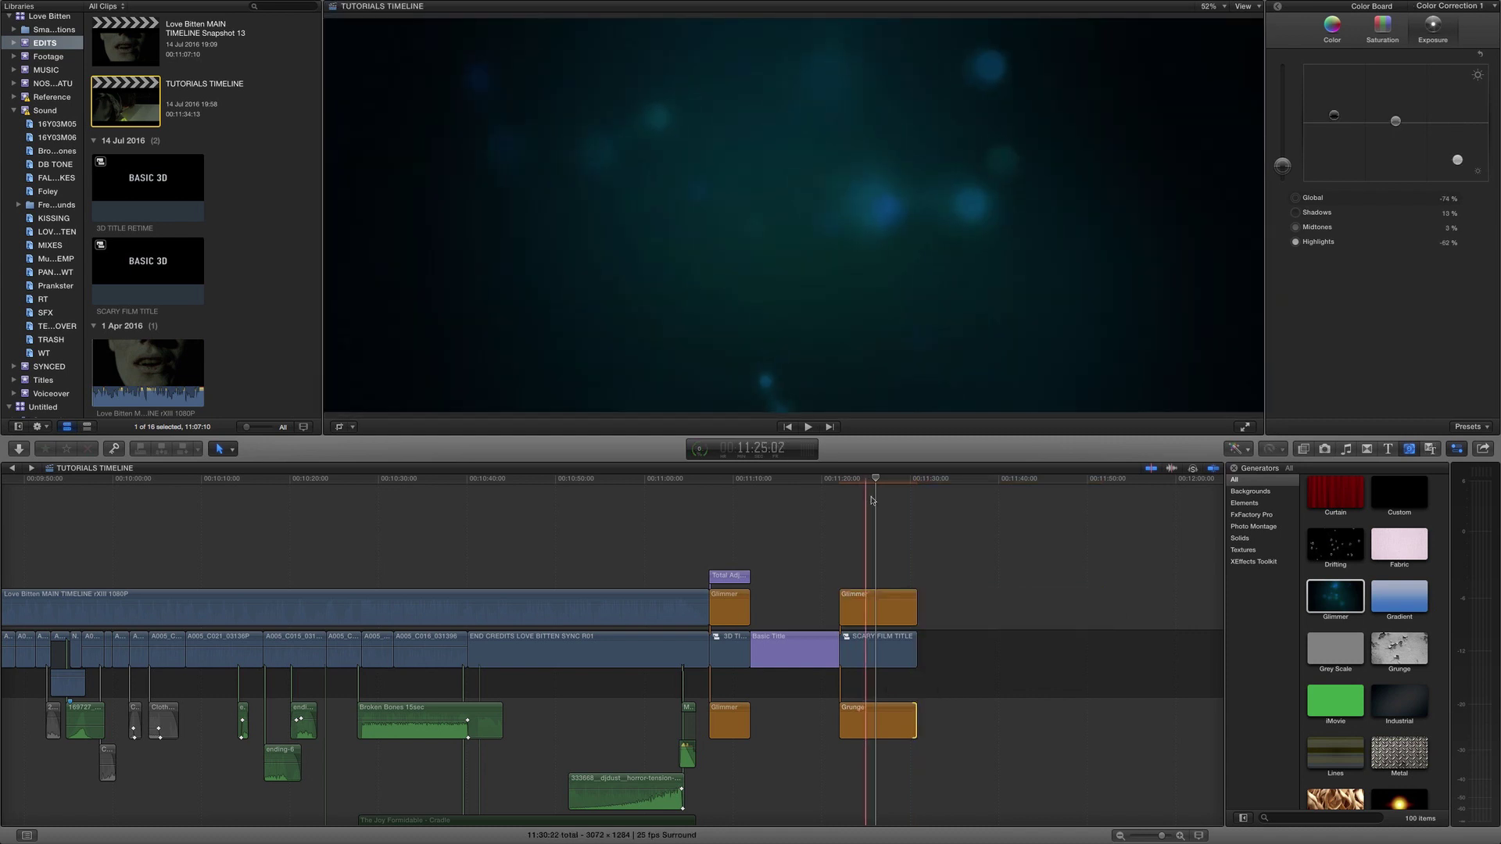
- Lower the new Glimmer clip's global exposure and tint its highlights orange at about 32° and 13%
key("c")
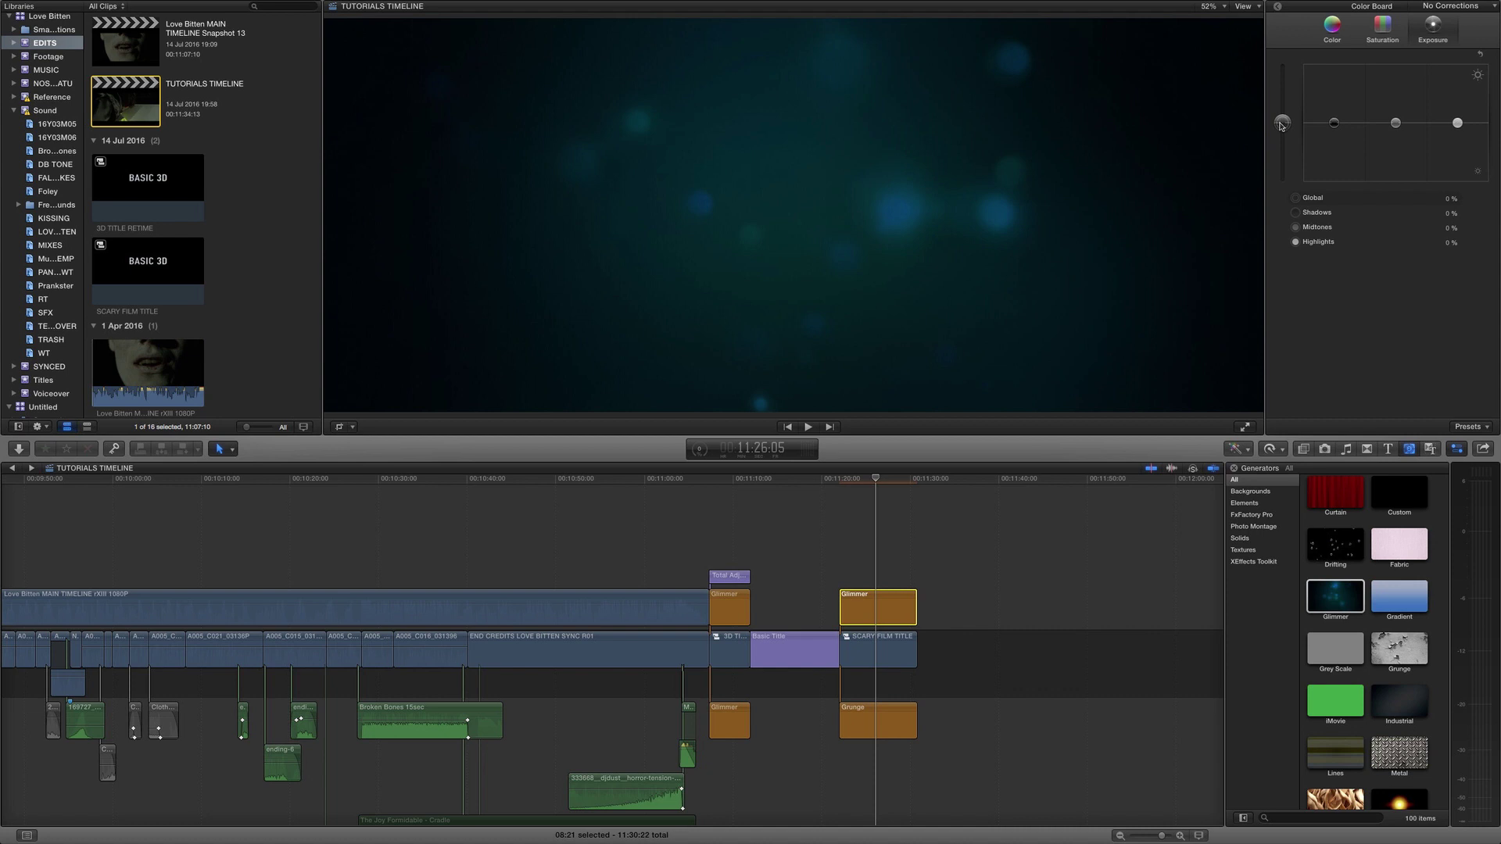
left_click_drag(1282, 129, 1282, 134)
left_click(1330, 30)
left_click_drag(1426, 125, 1294, 119)
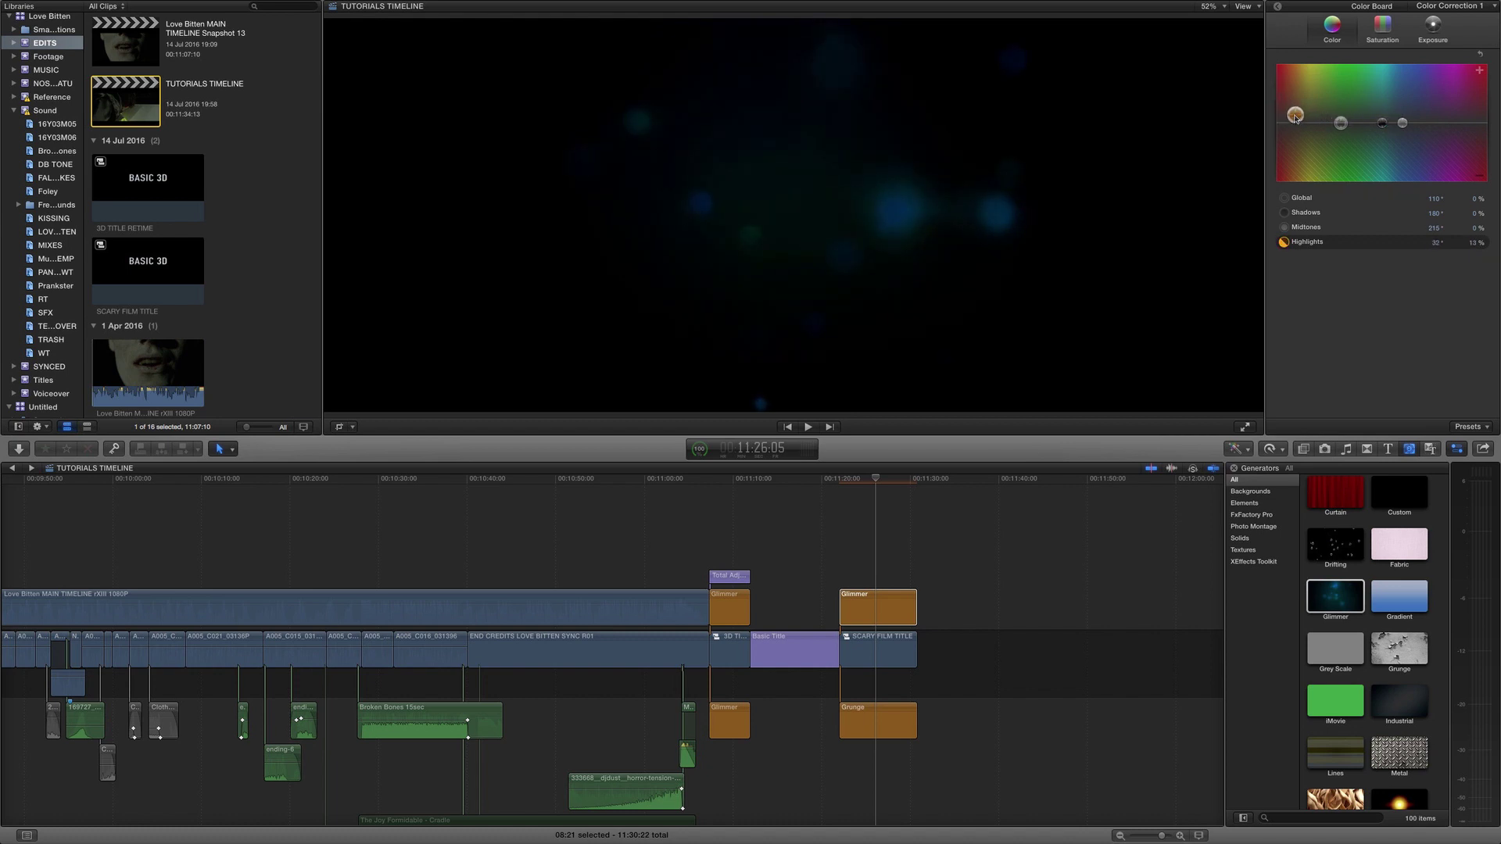
key("ctrl+super+s")
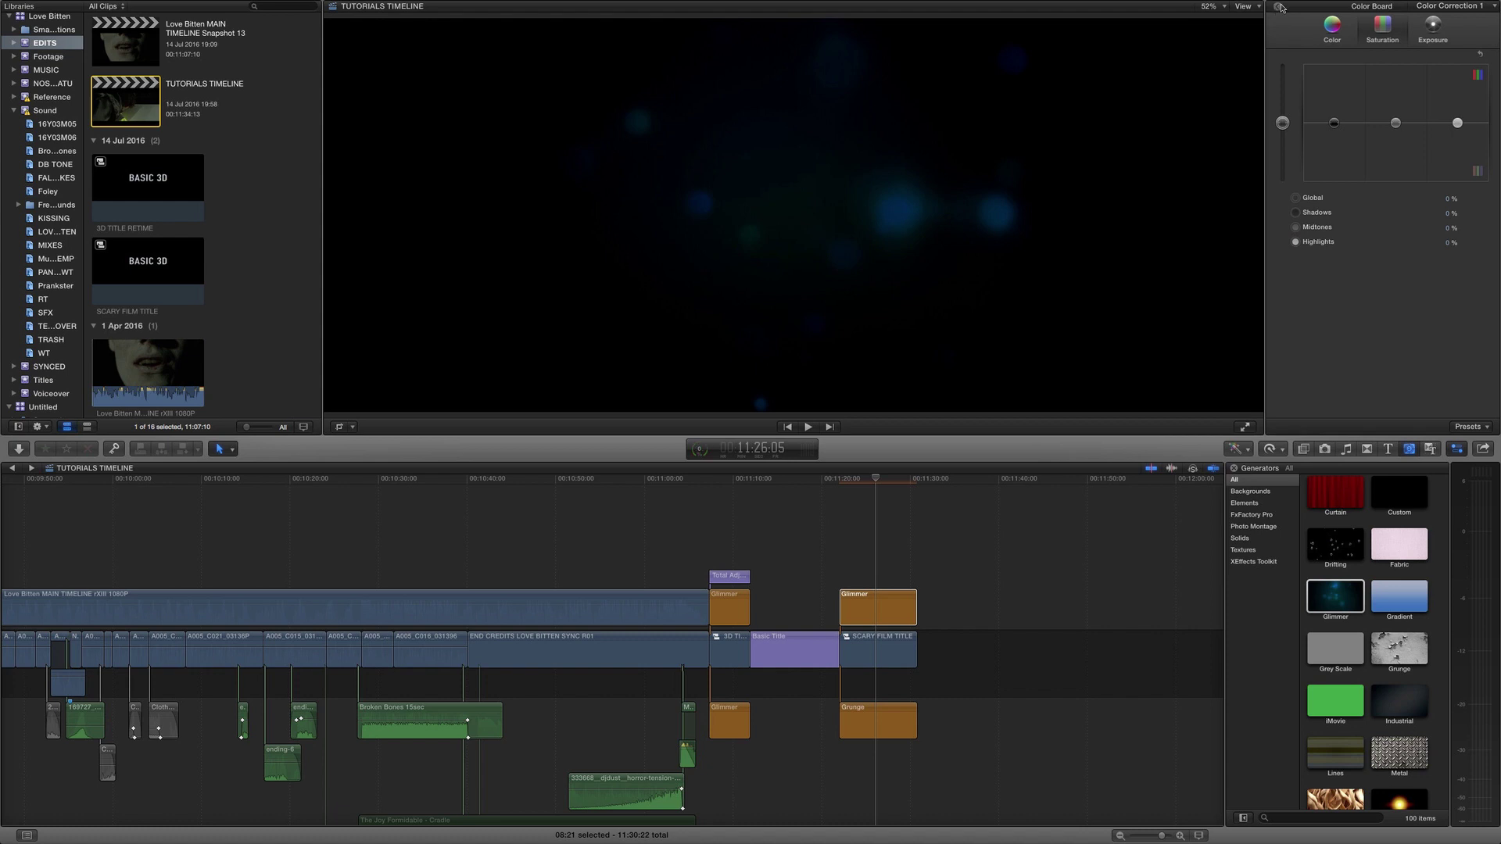
- Set Glimmer's Particles to about 18.8, Speed to 0 and Scale to about 20.6, and raise its Lifespan and Saturation
left_click(1278, 8)
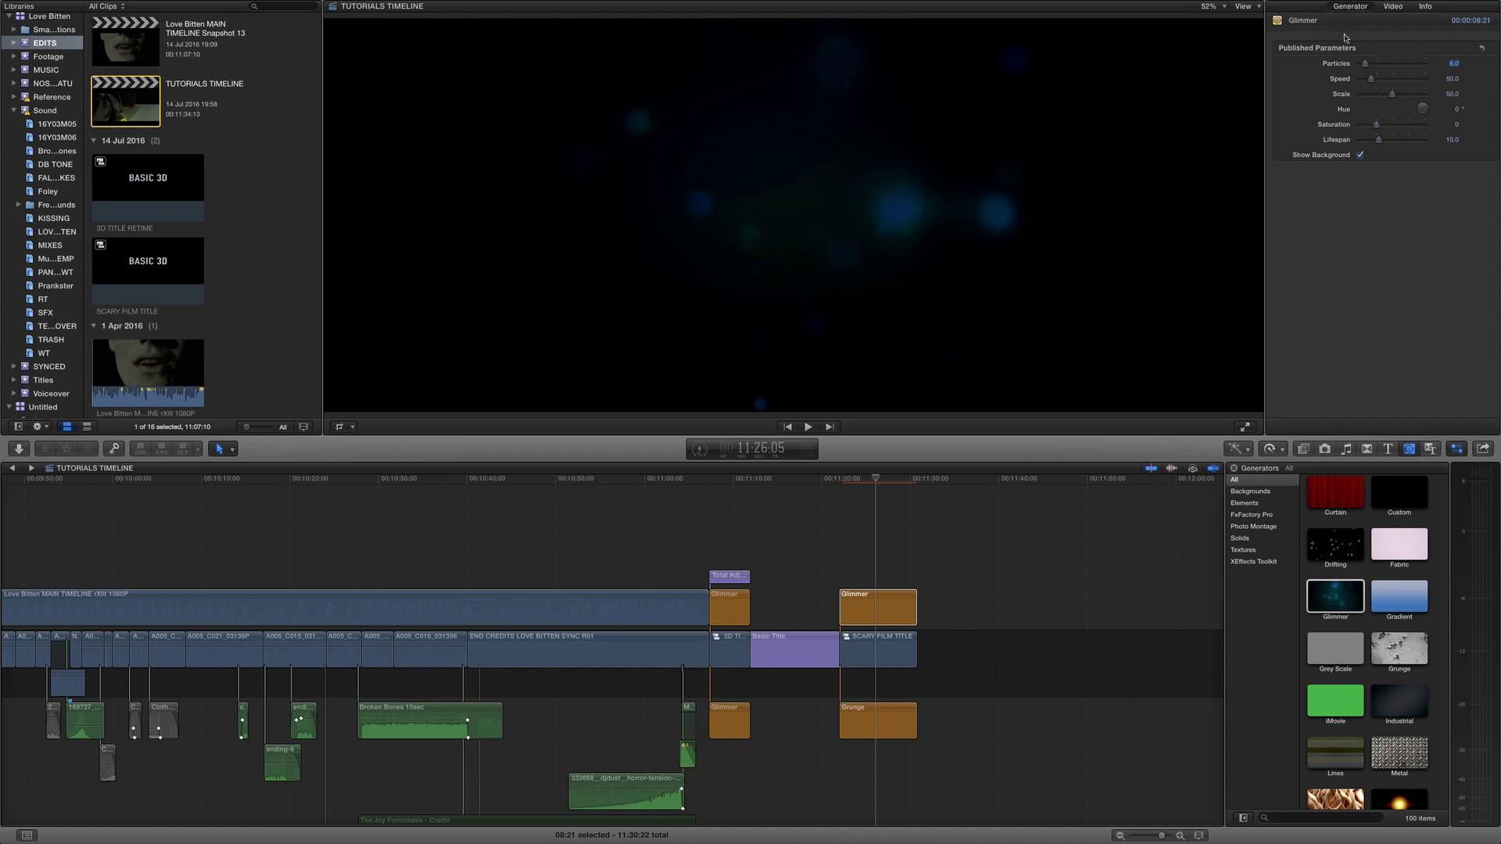
mouse_move(1375, 65)
left_mouse_down()
mouse_move(1389, 65)
mouse_move(1359, 79)
left_mouse_up()
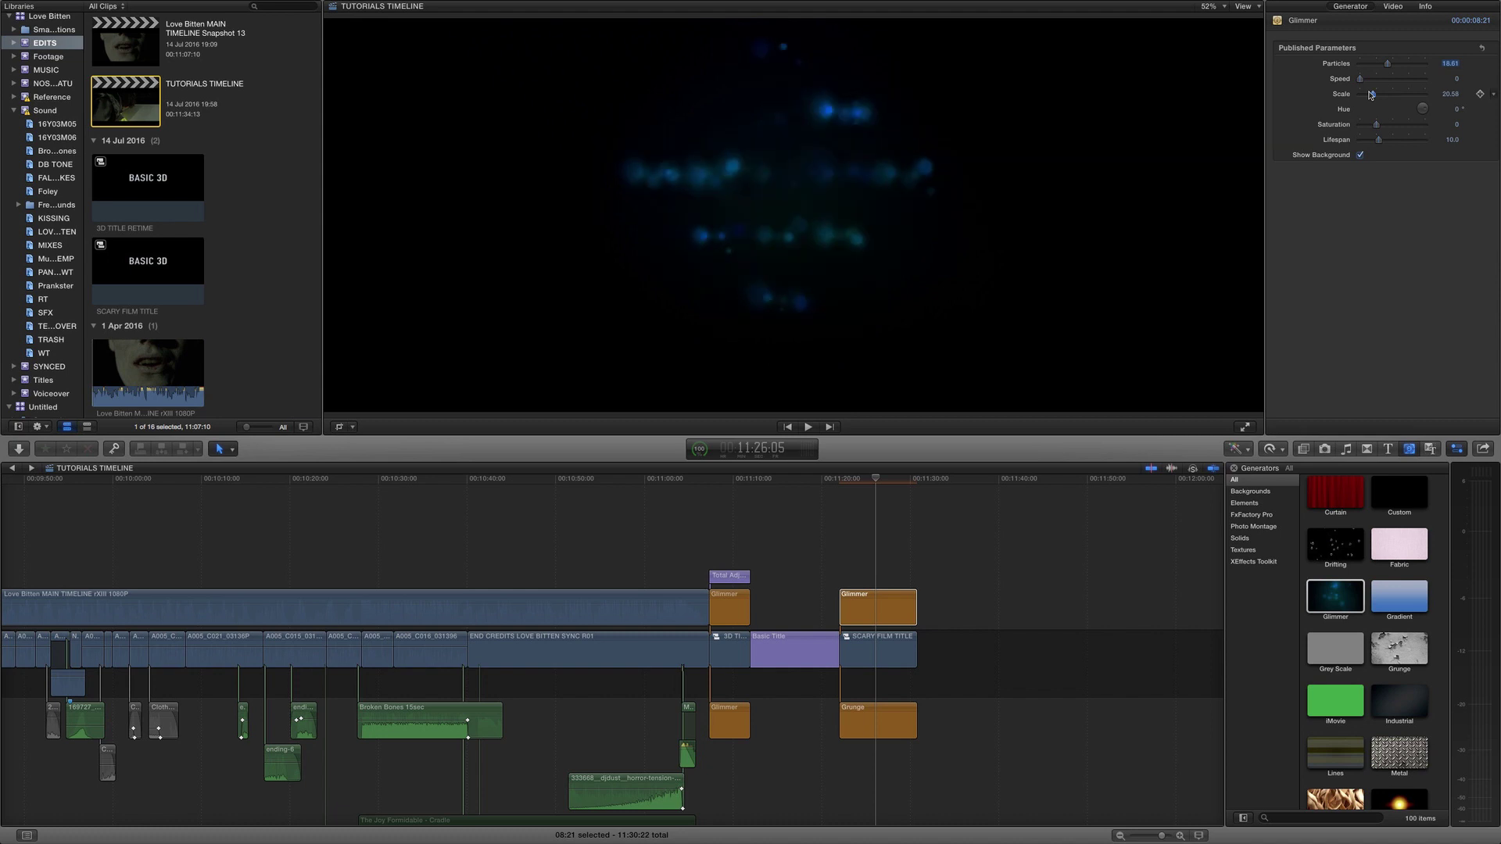
mouse_move(1378, 139)
left_mouse_down()
mouse_move(1433, 142)
mouse_move(1383, 126)
left_mouse_up()
- Set Glimmer's Hue to about 211° and hide its background so the embers overlay the title
left_click(1427, 113)
left_click_drag(1427, 116, 1421, 116)
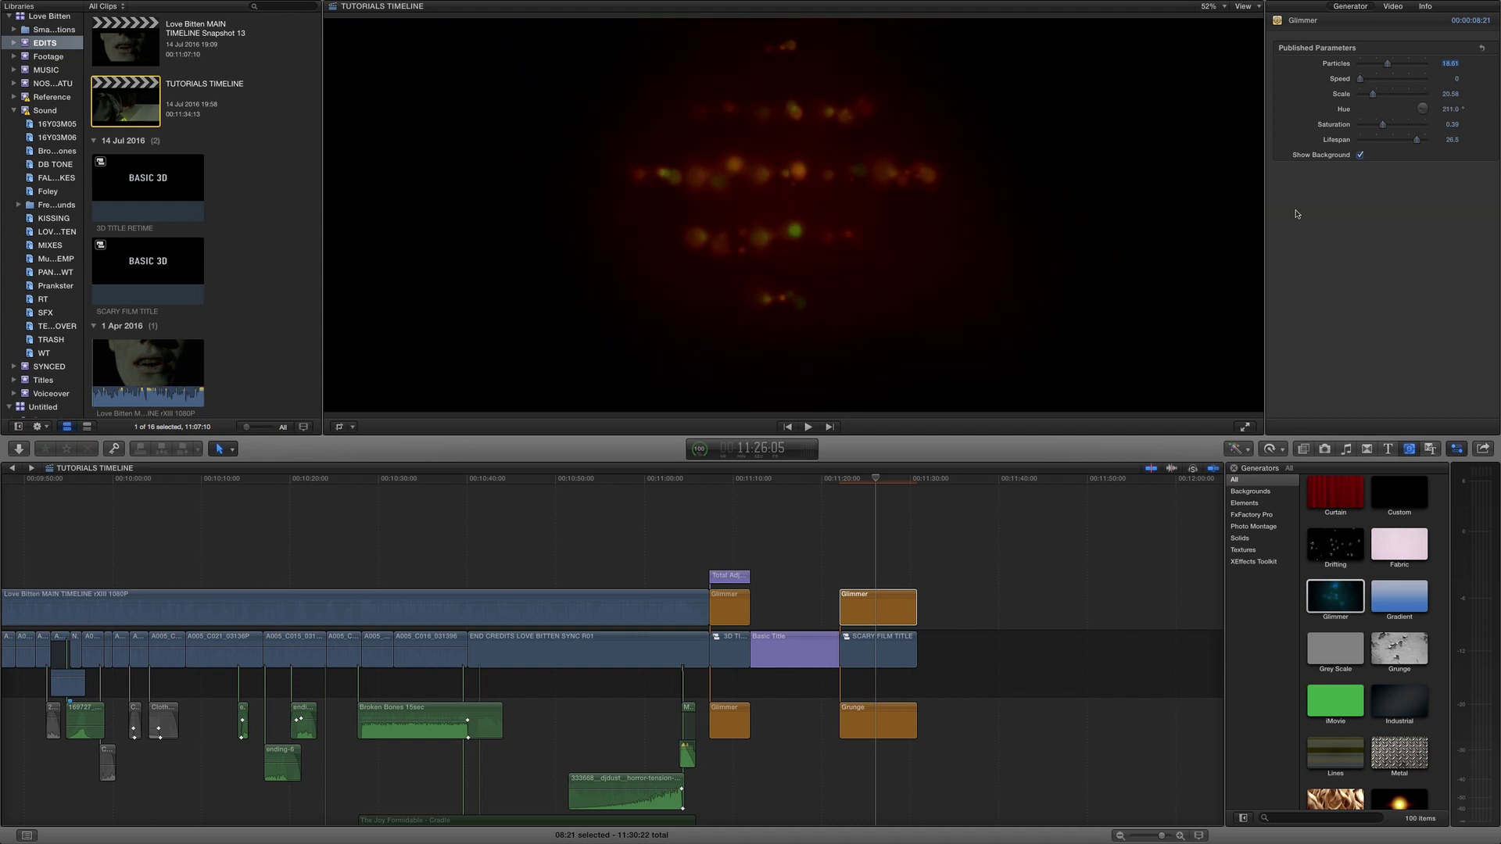
left_click(1359, 155)
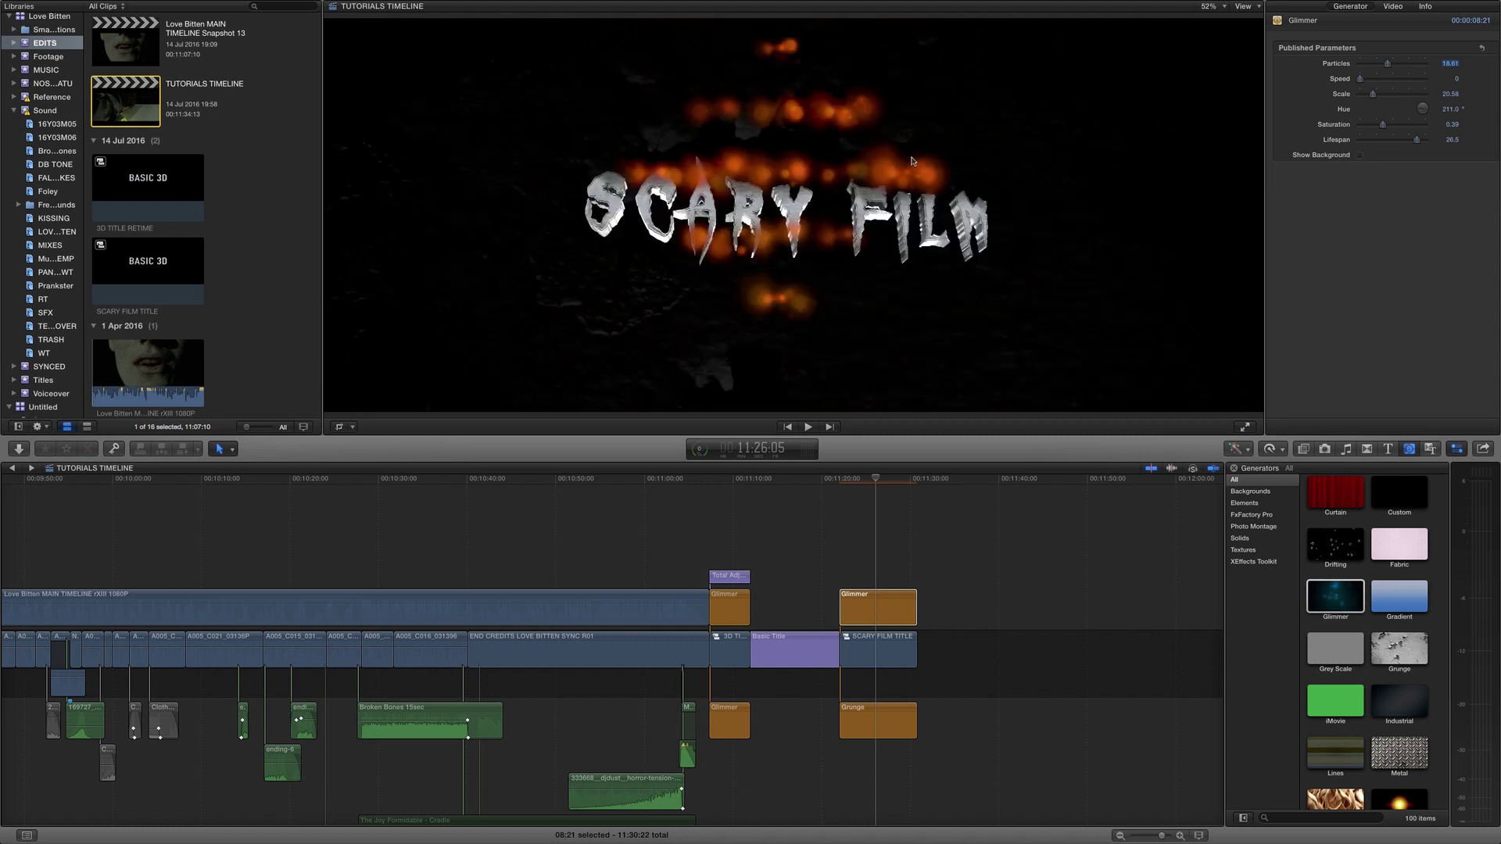
- Set Glimmer's Speed to about 40 and preview the particles over the title, stopping at 11:27:18
left_click(1370, 81)
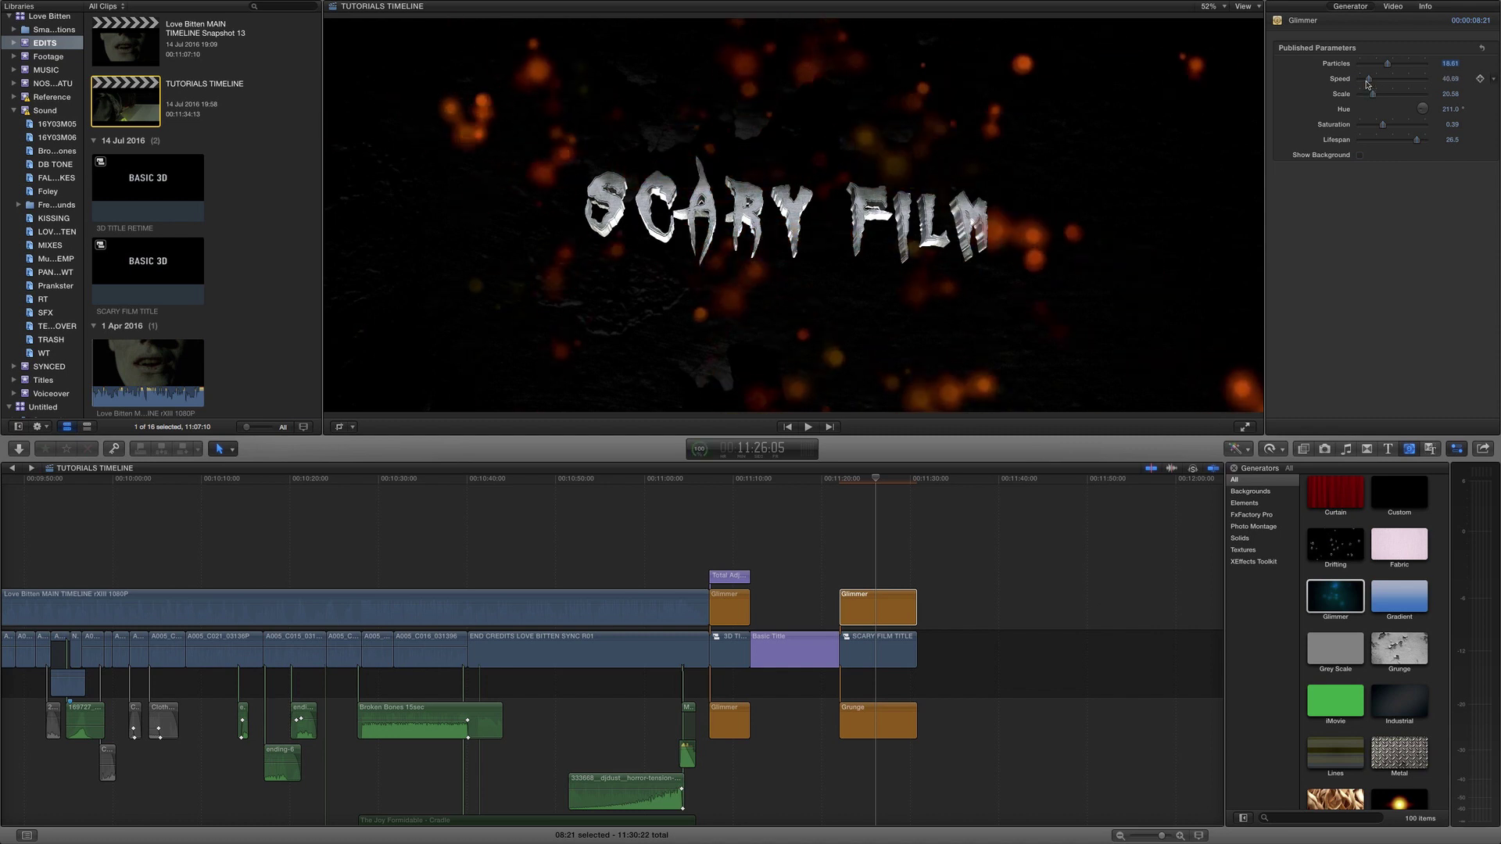
key("space")
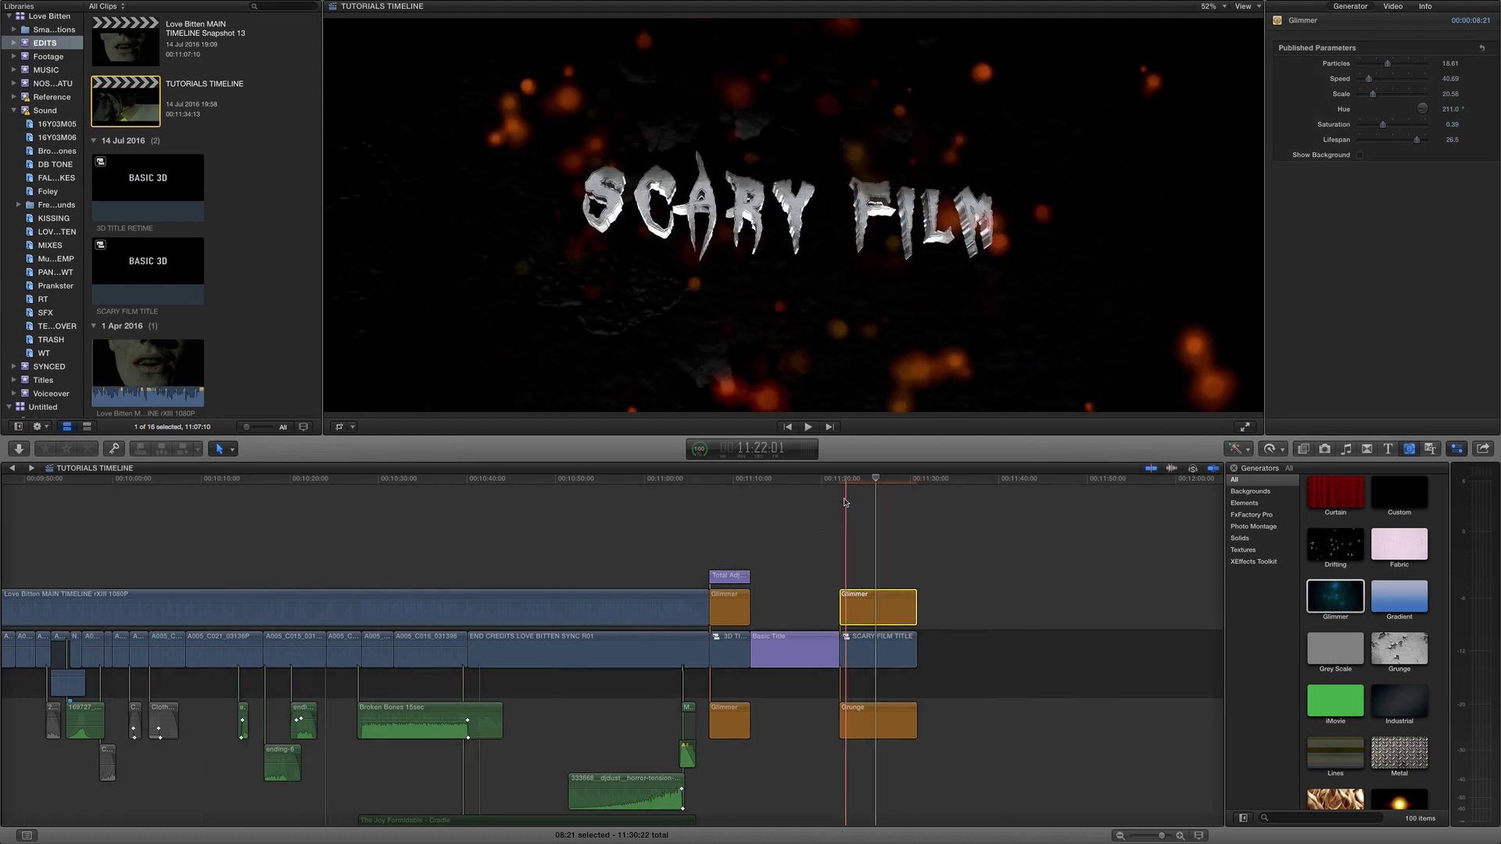
left_click(888, 489)
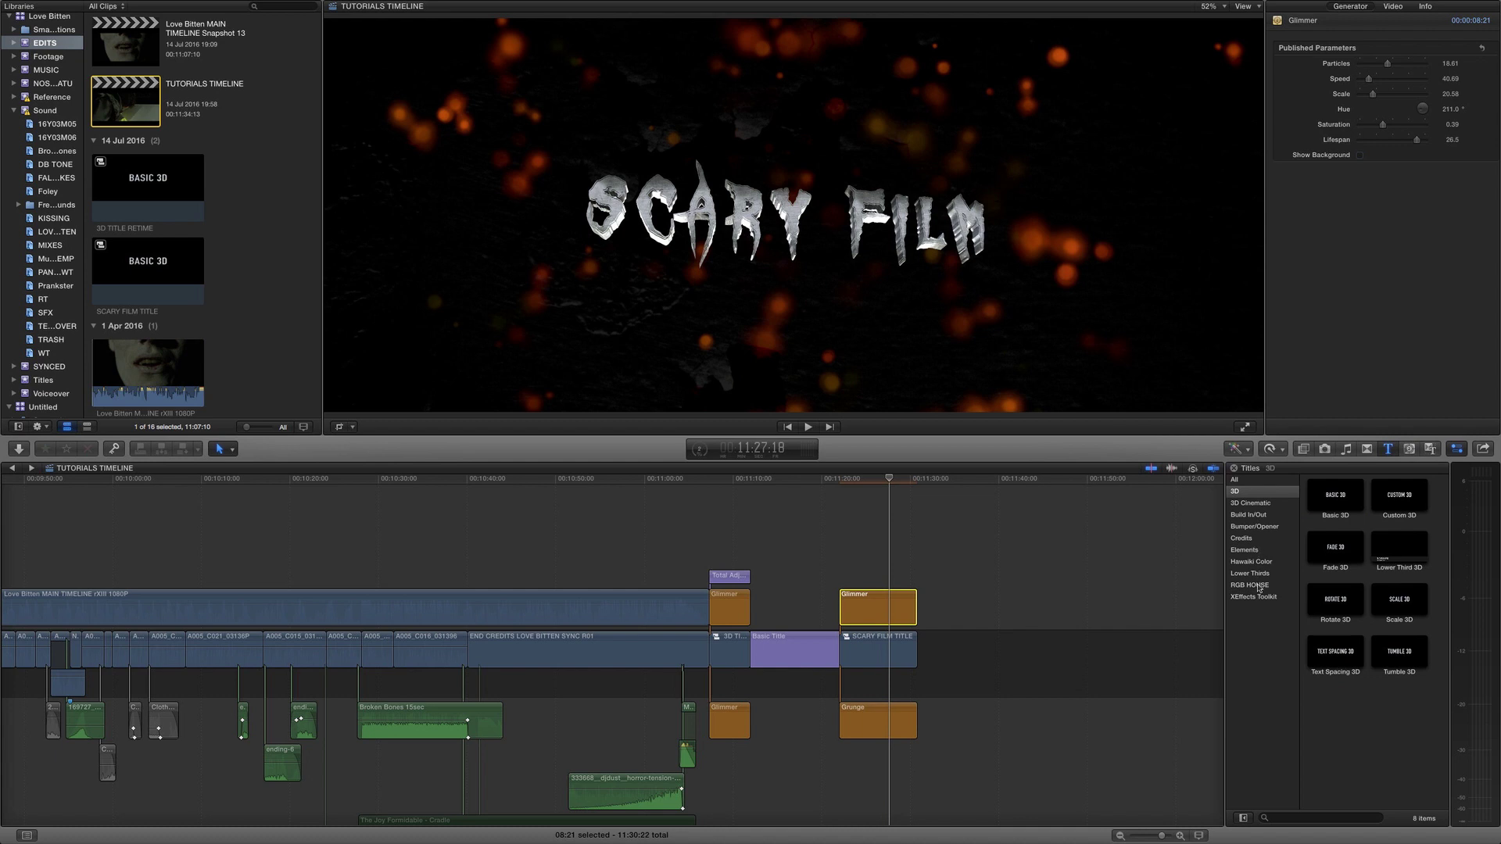
- Place an RGB HOUSE Total Adjustment title above the new Glimmer clip and trim its end to match SCARY FILM TITLE
key("r")
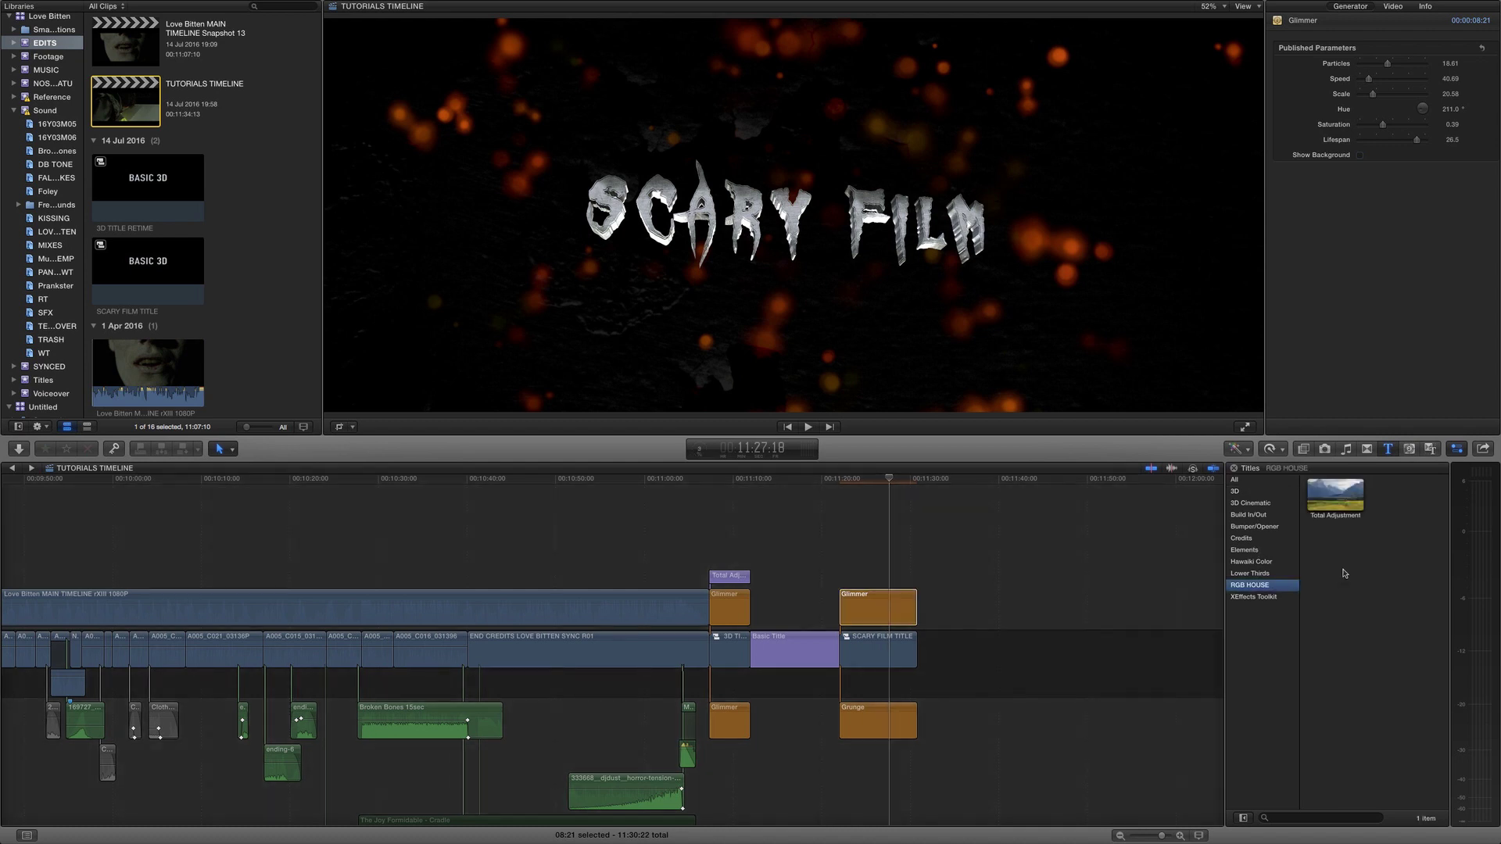
left_click_drag(882, 500, 846, 563)
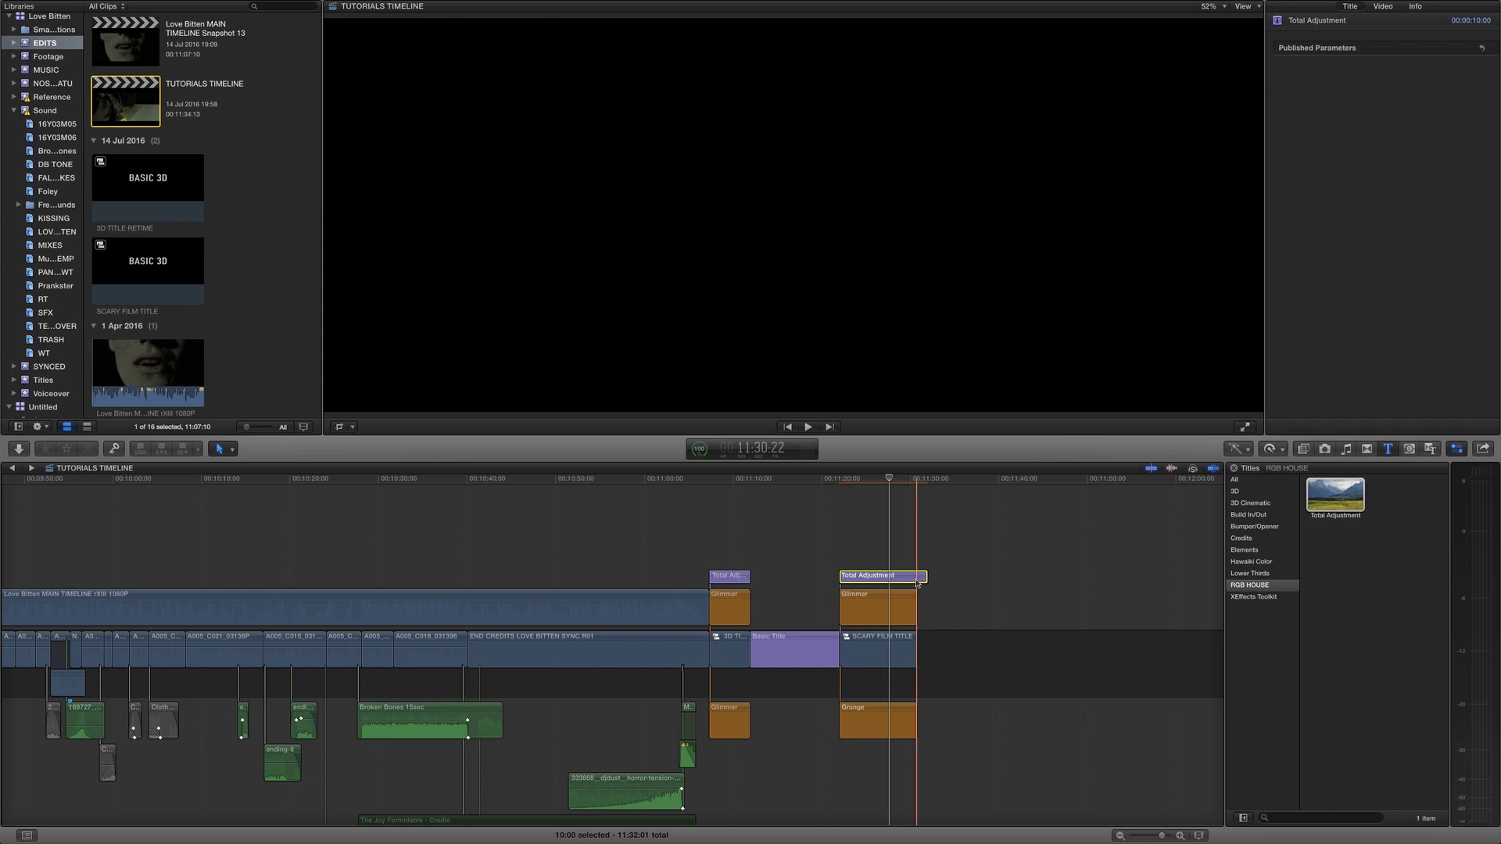
key("alt+bracketright")
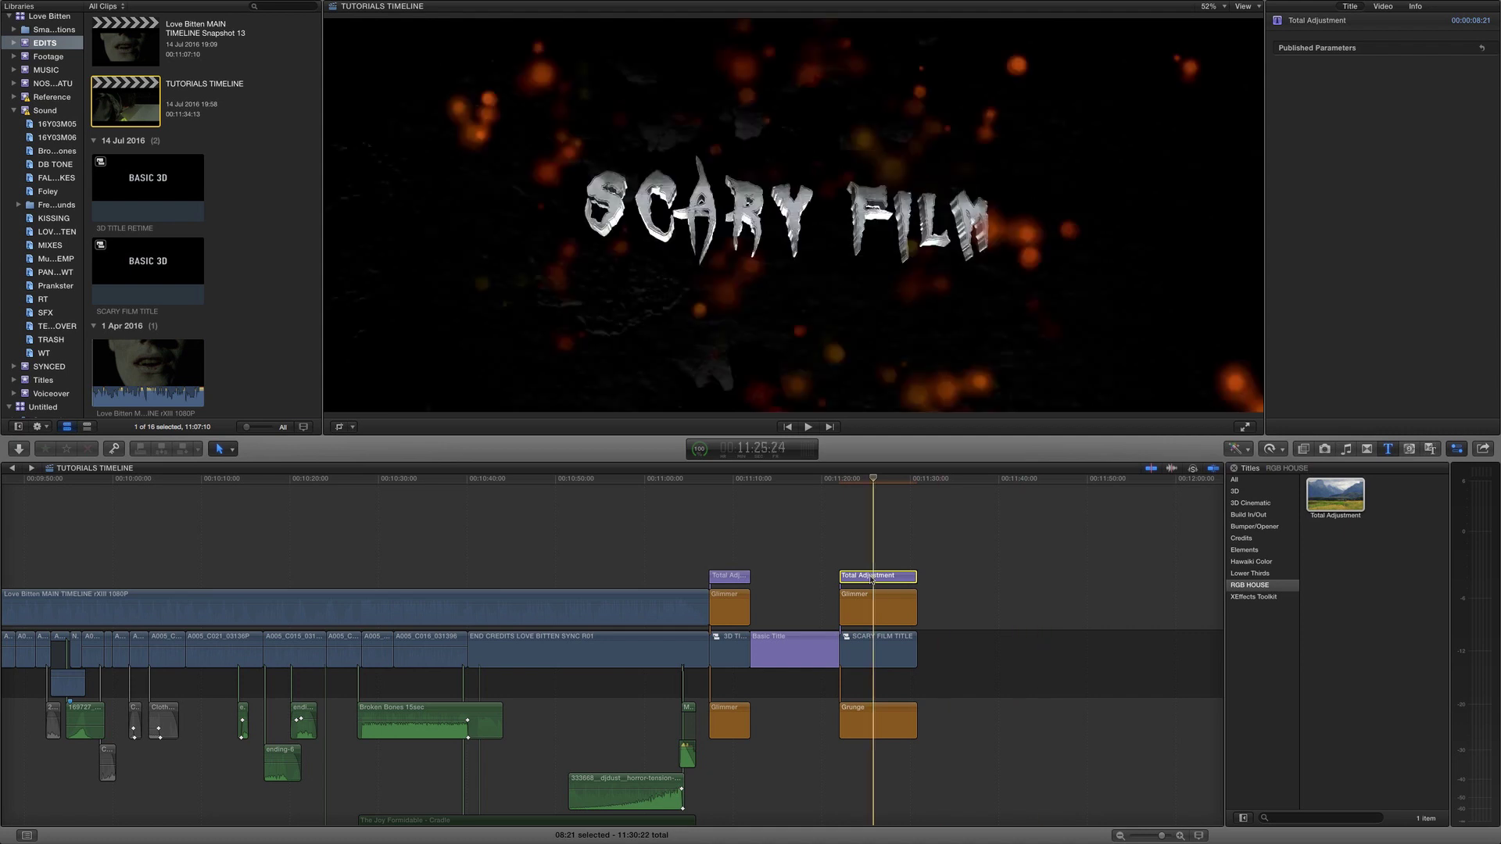
- Shift the Total Adjustment clip's global color slightly to negative orange and reduce its global saturation to about -53%
key("super+6")
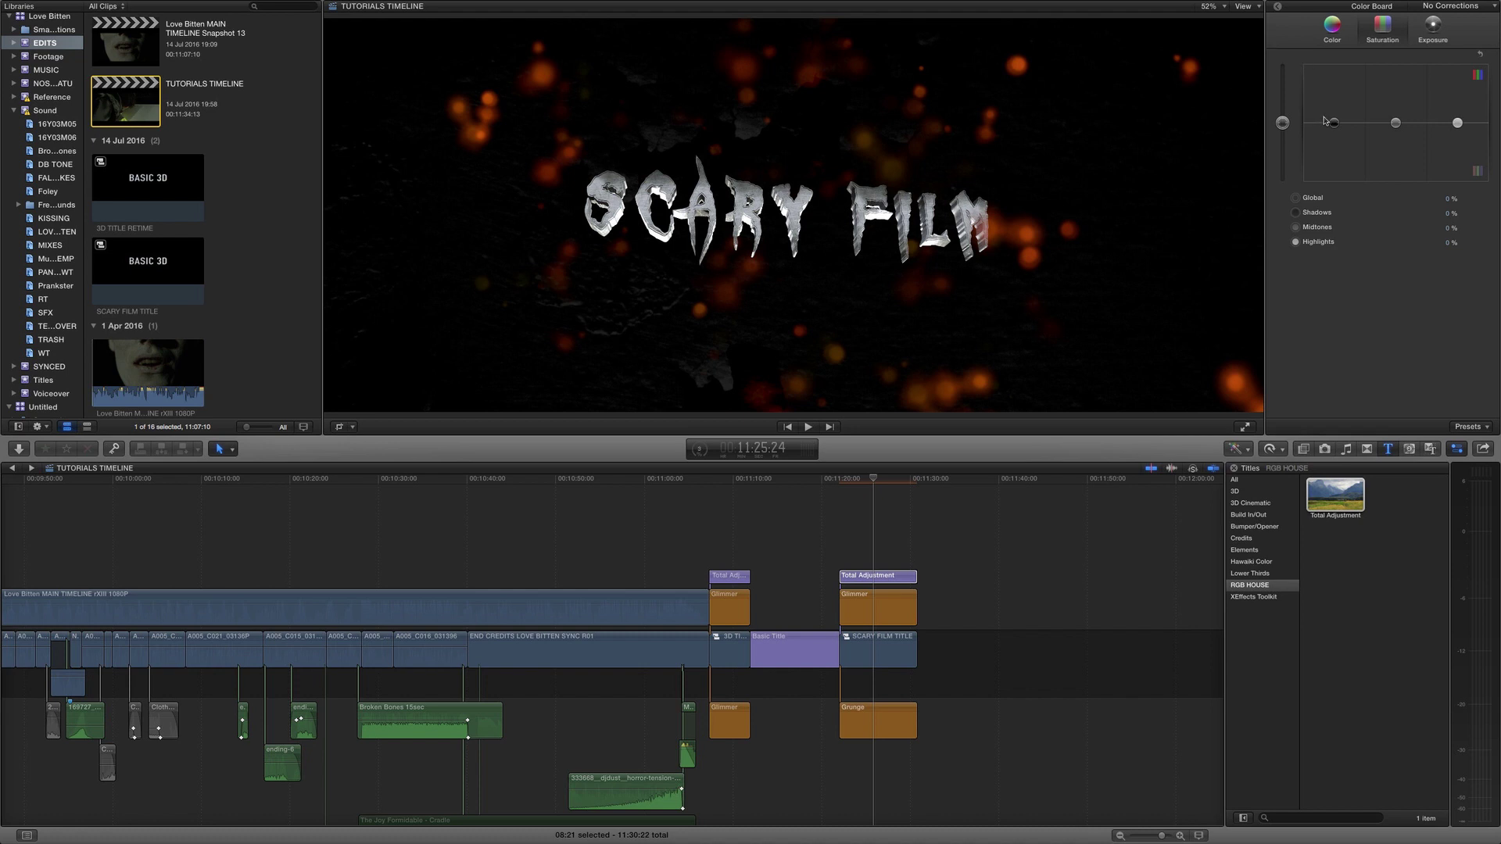
left_click(1282, 123)
left_click_drag(1284, 134, 1284, 143)
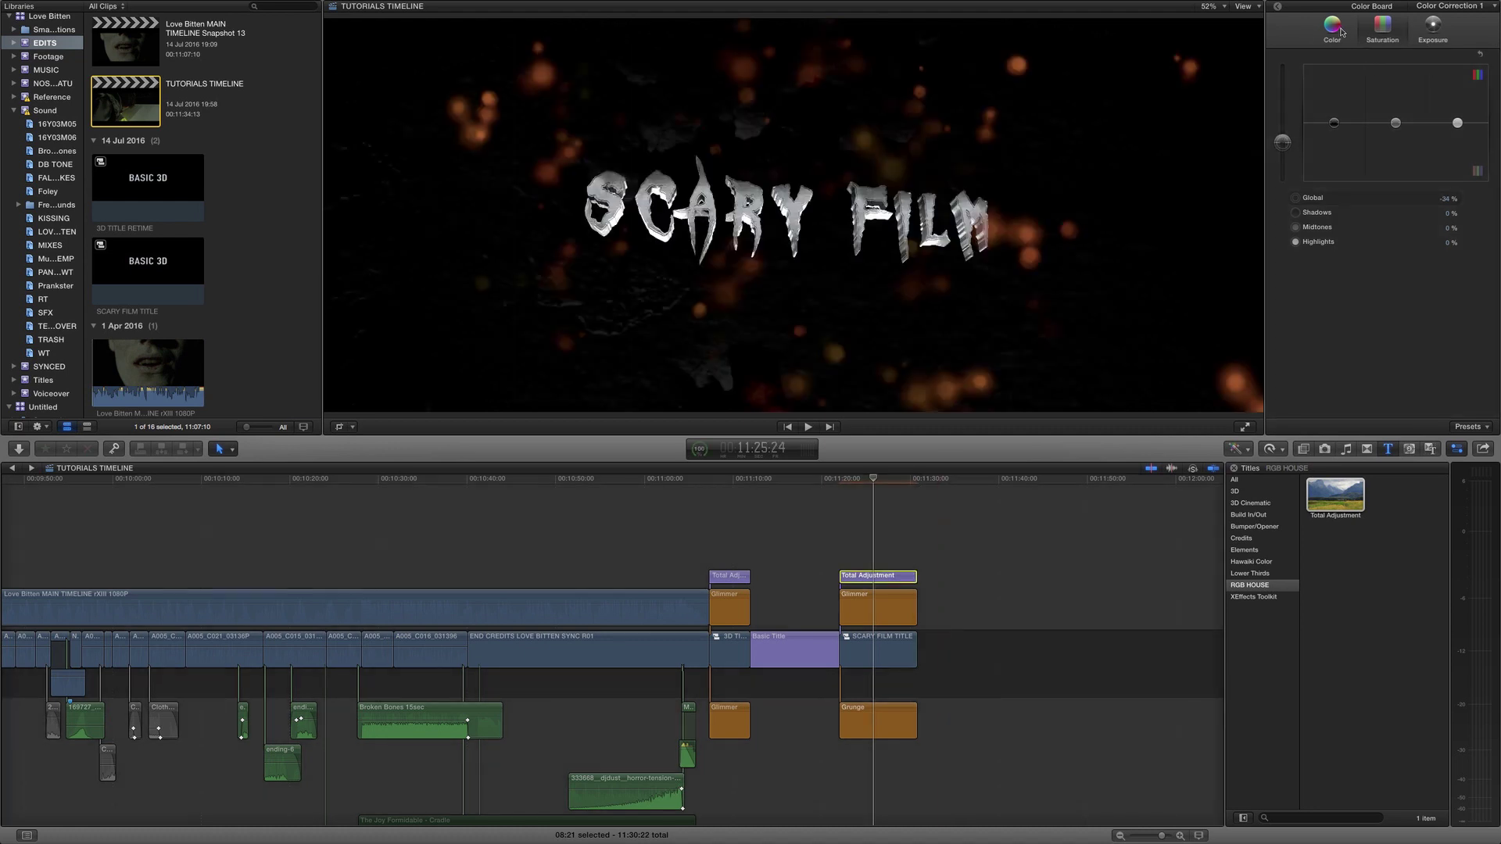
left_click(1342, 29)
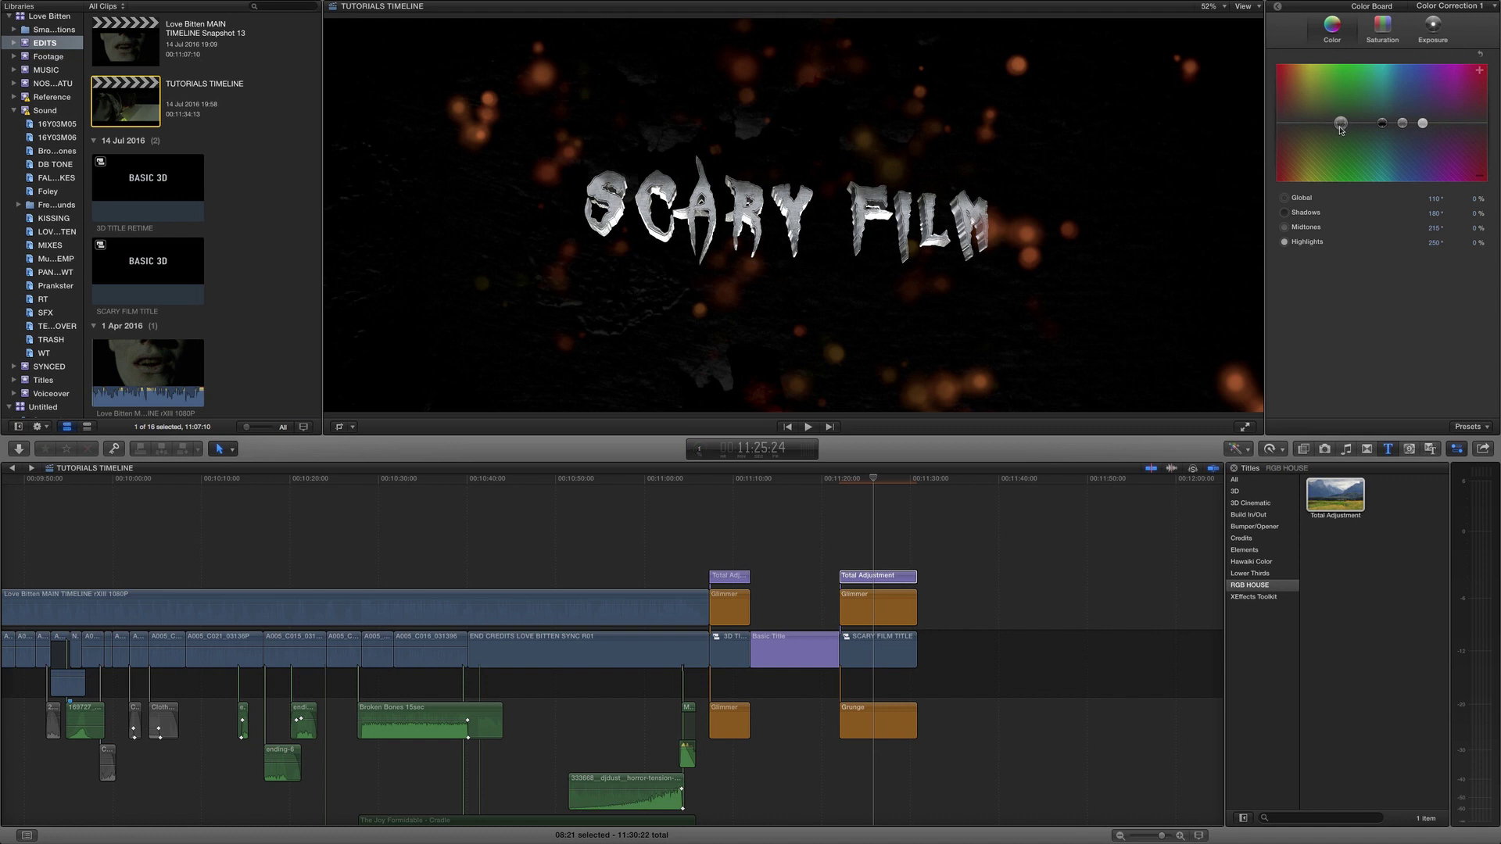
left_click_drag(1340, 124, 1288, 128)
left_click(1382, 27)
left_click_drag(1283, 125, 1281, 152)
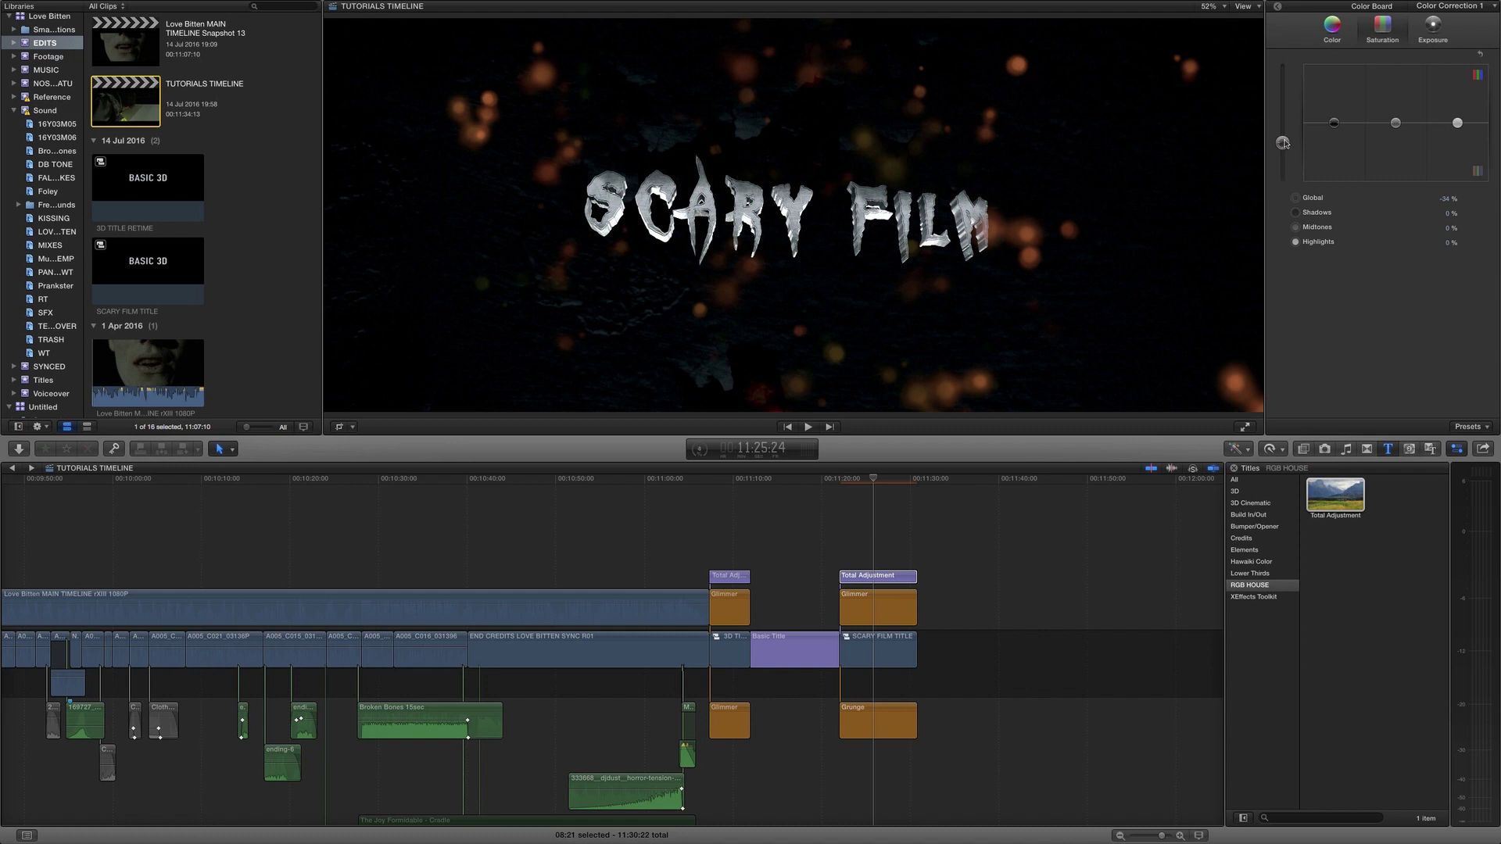
left_click_drag(1285, 165, 1285, 158)
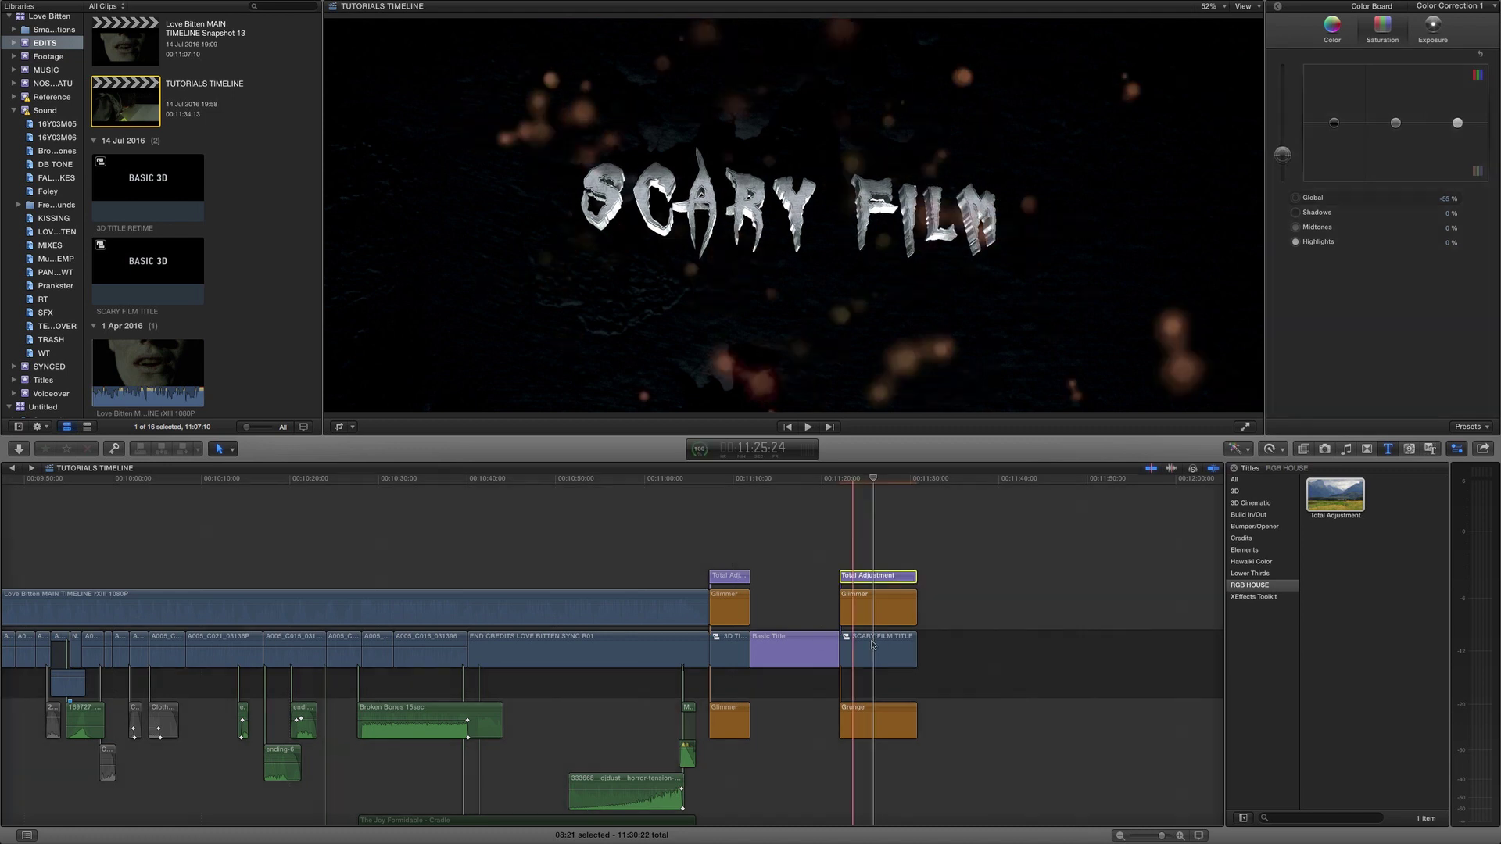
- Darken the SCARY FILM TITLE clip's exposure to about -9% global, -24% midtones and -36% highlights
left_click(873, 644)
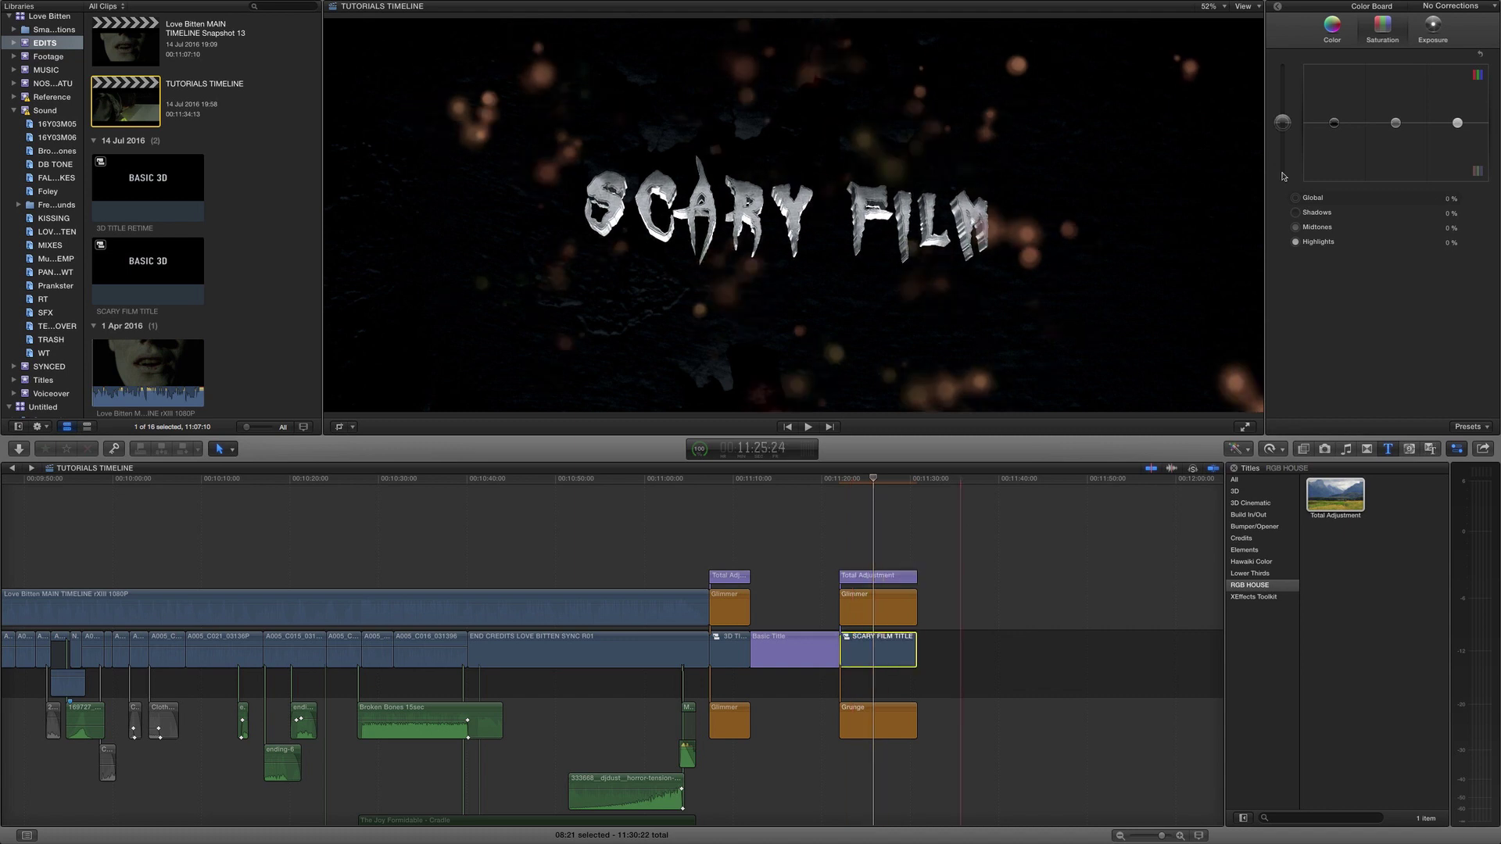
left_click(1433, 27)
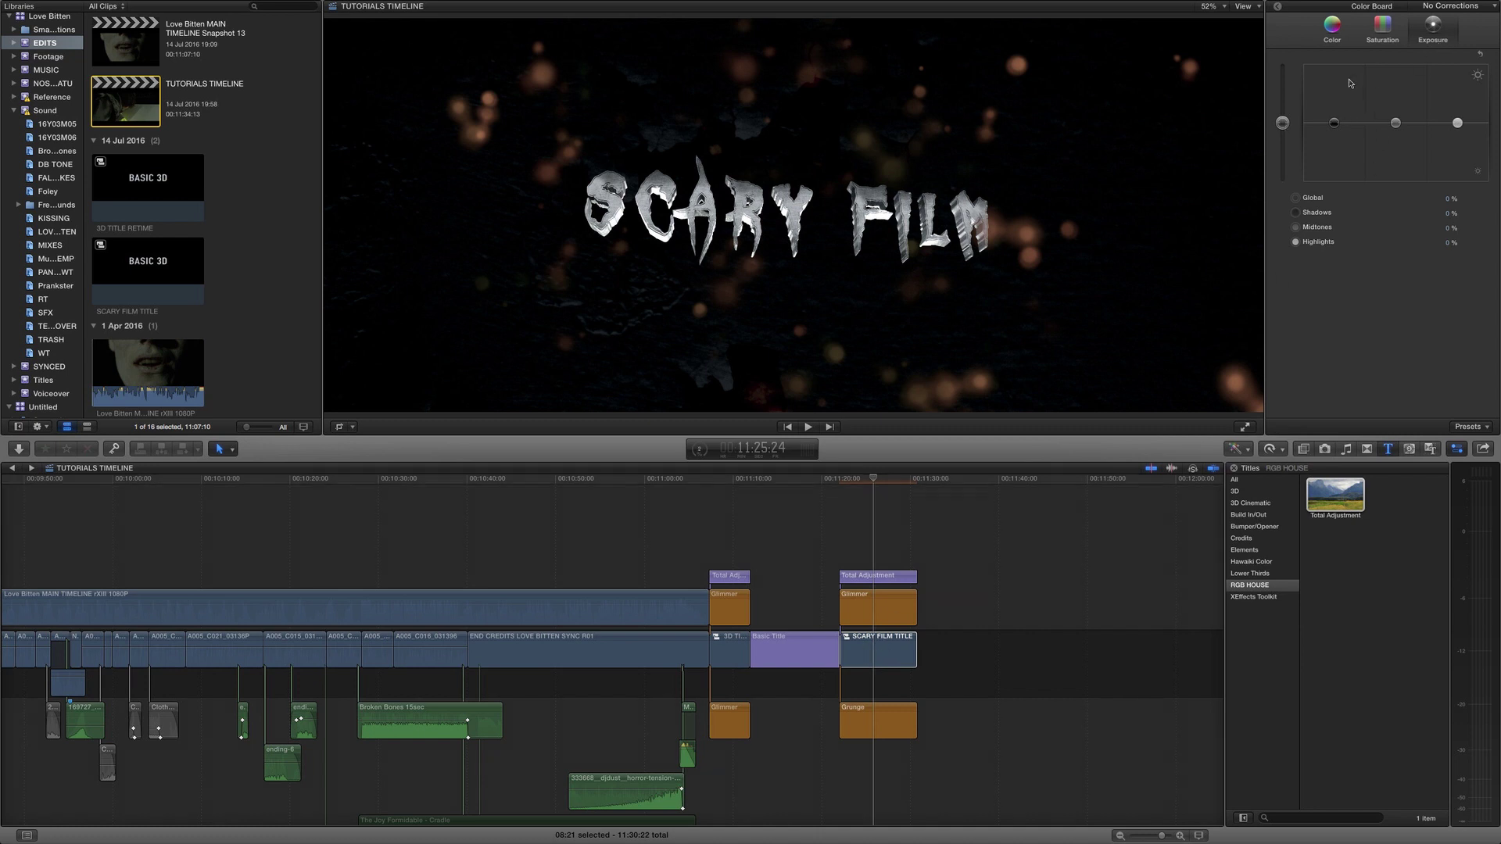
left_click(1282, 125)
mouse_move(1286, 128)
left_mouse_down()
mouse_move(1283, 154)
mouse_move(1286, 122)
left_mouse_up()
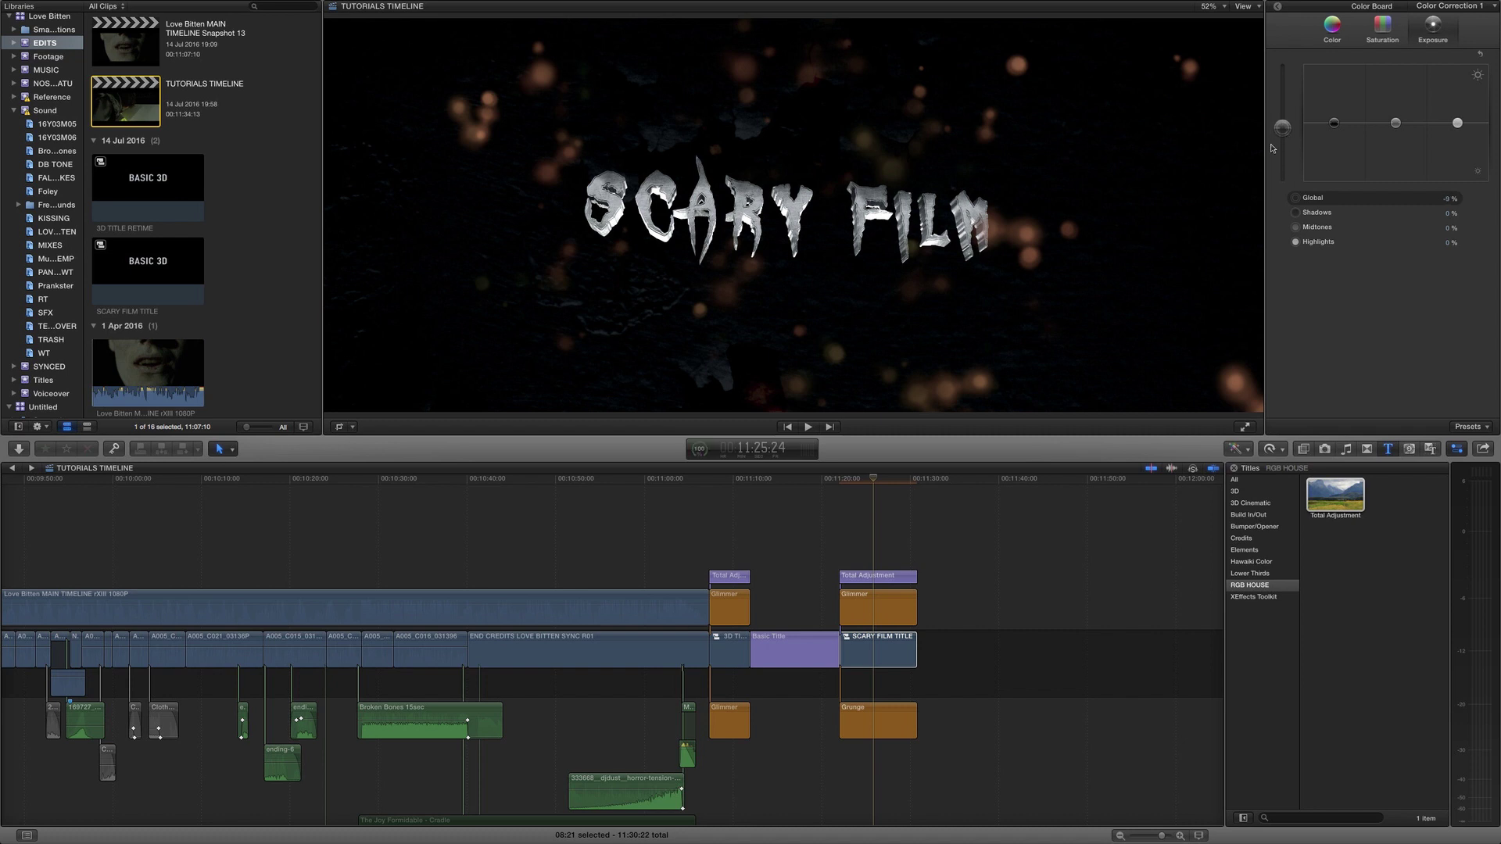
left_click(1457, 127)
left_click_drag(1455, 135, 1397, 140)
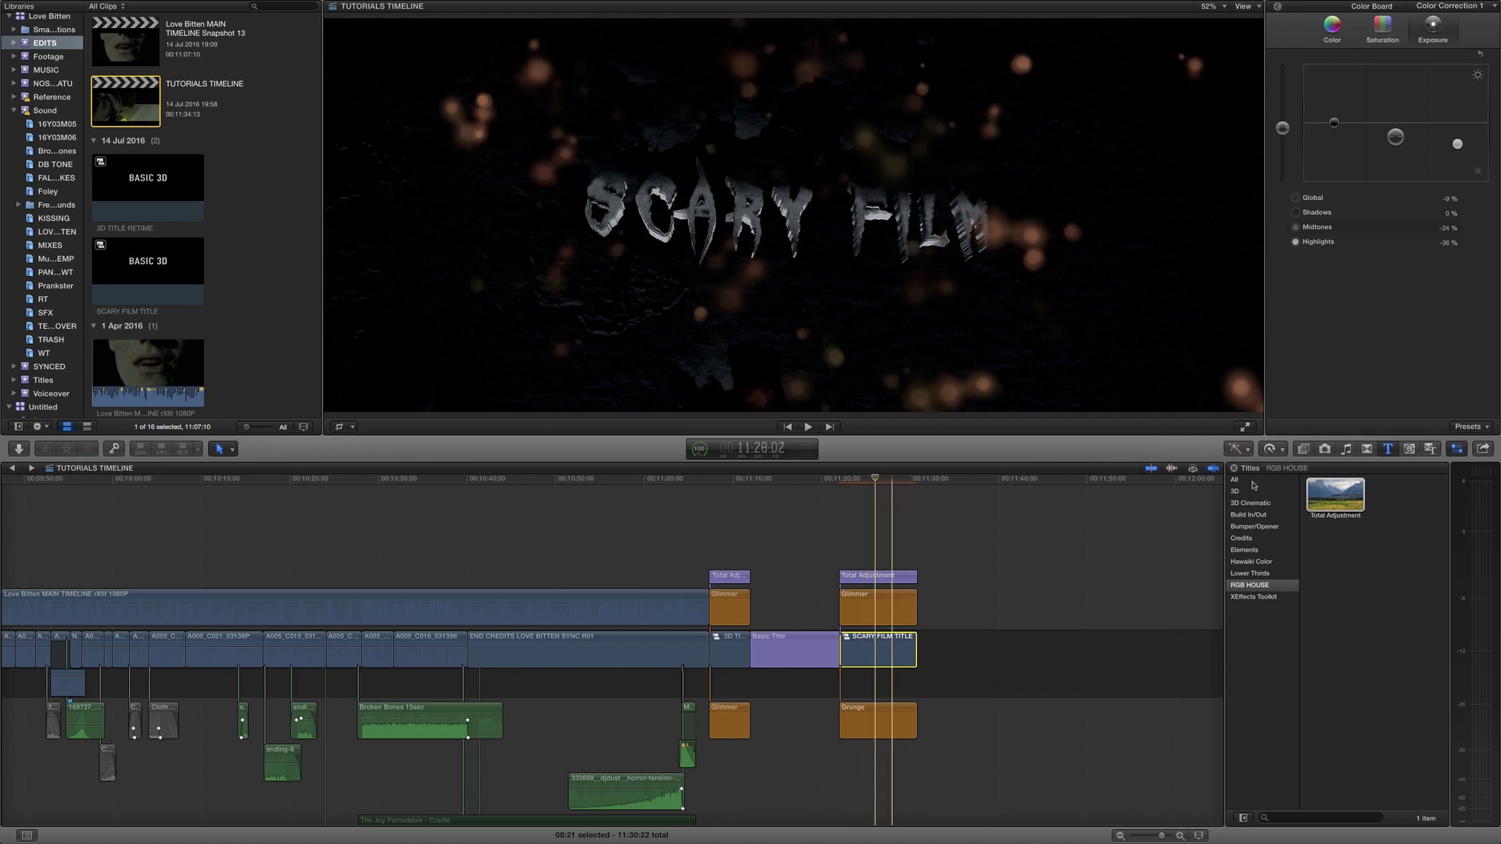
- Stack a second Total Adjustment above the first over SCARY FILM TITLE, and set the lower one's global saturation to -100%
left_click(1335, 494)
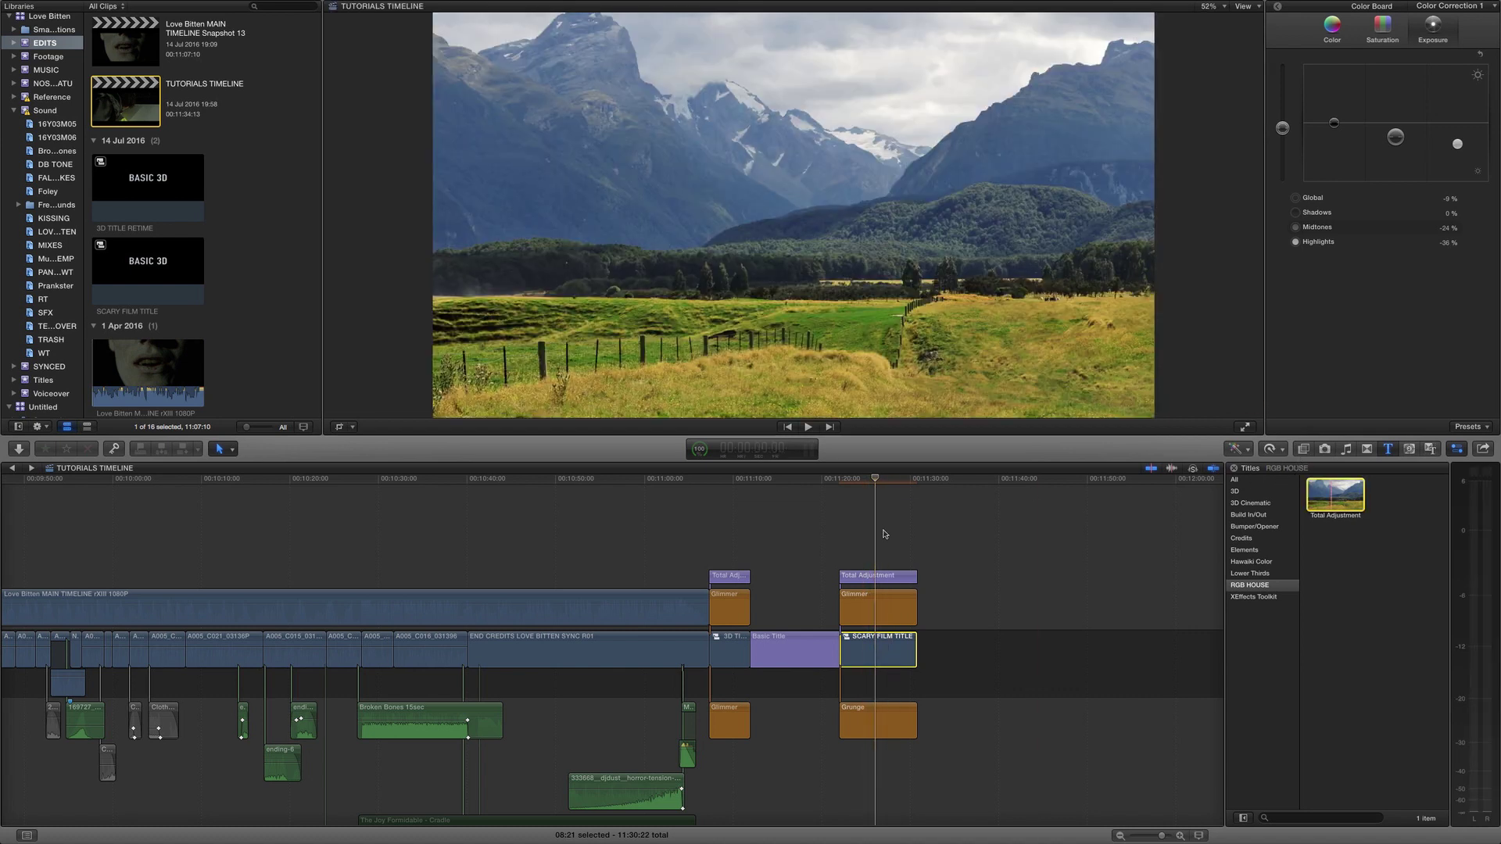
left_click_drag(1336, 497, 851, 559)
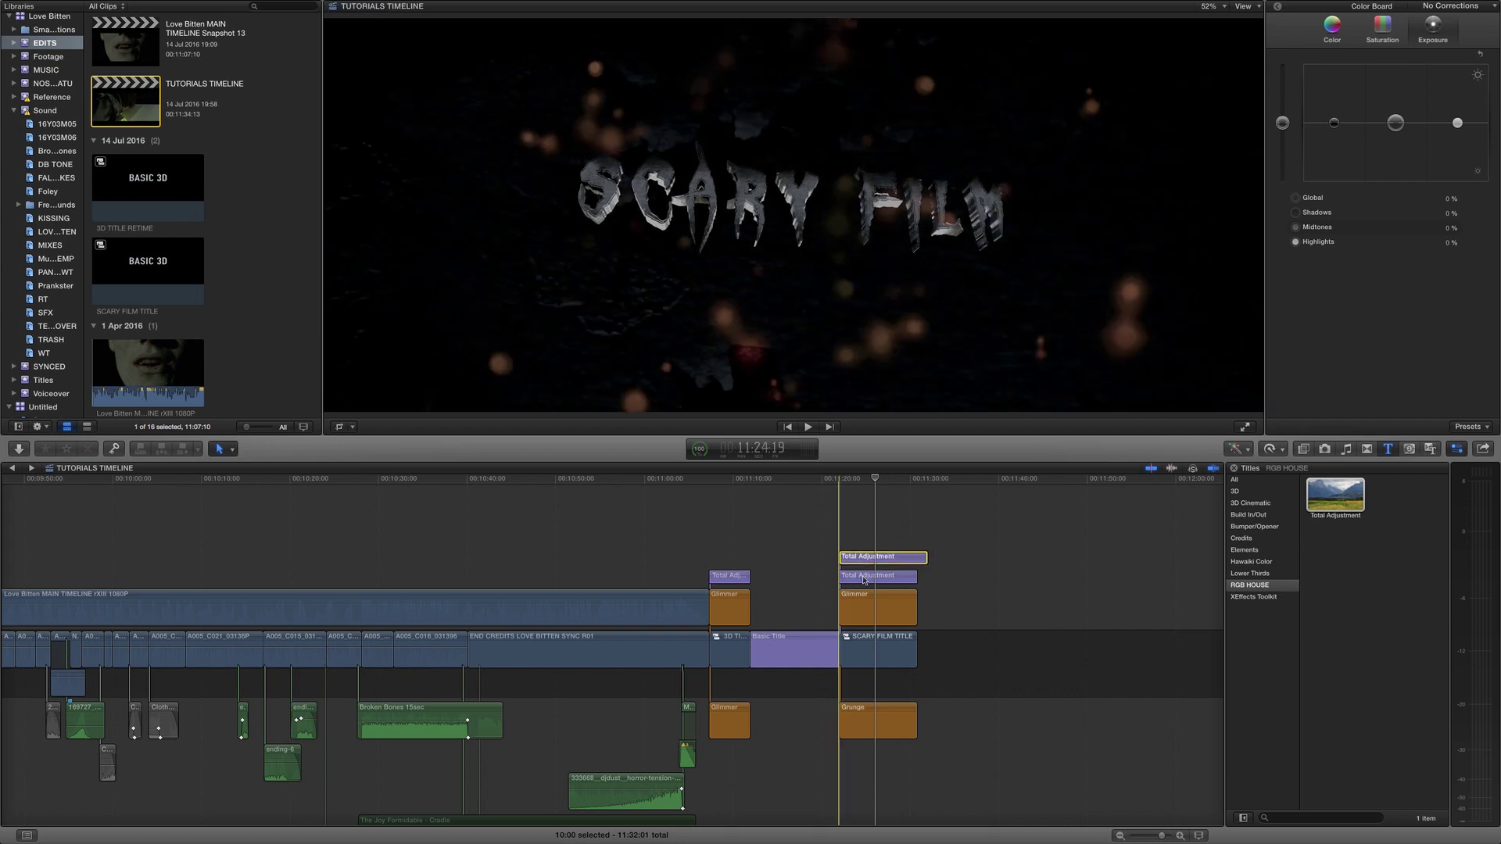
left_click(864, 579)
left_click(1382, 28)
left_click_drag(1282, 123, 1279, 209)
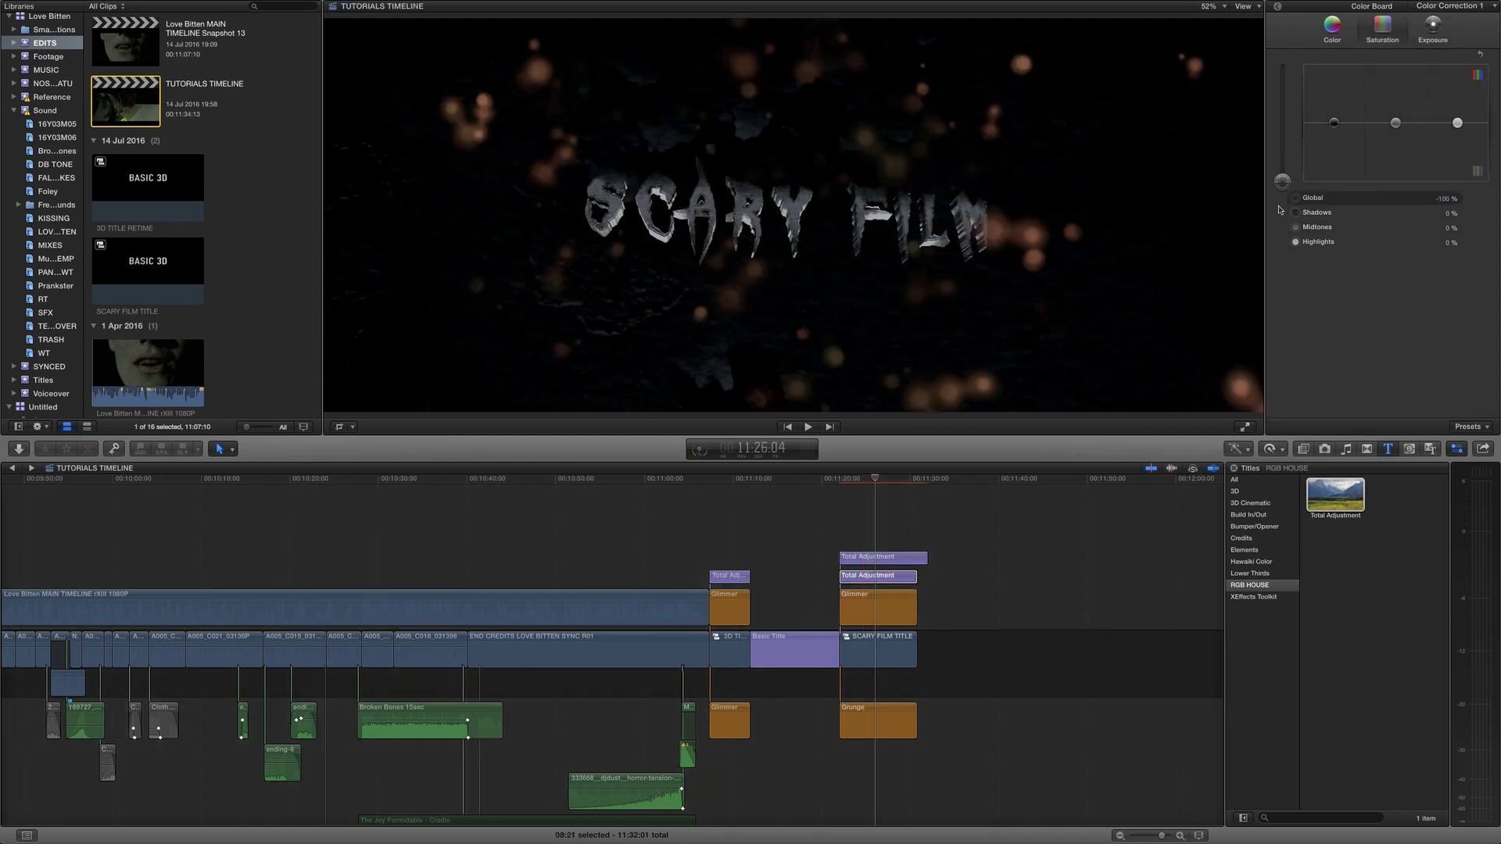
- Tint the upper Total Adjustment's highlights blue, shift its midtones toward orange, and show its saturation controls
left_click(877, 558)
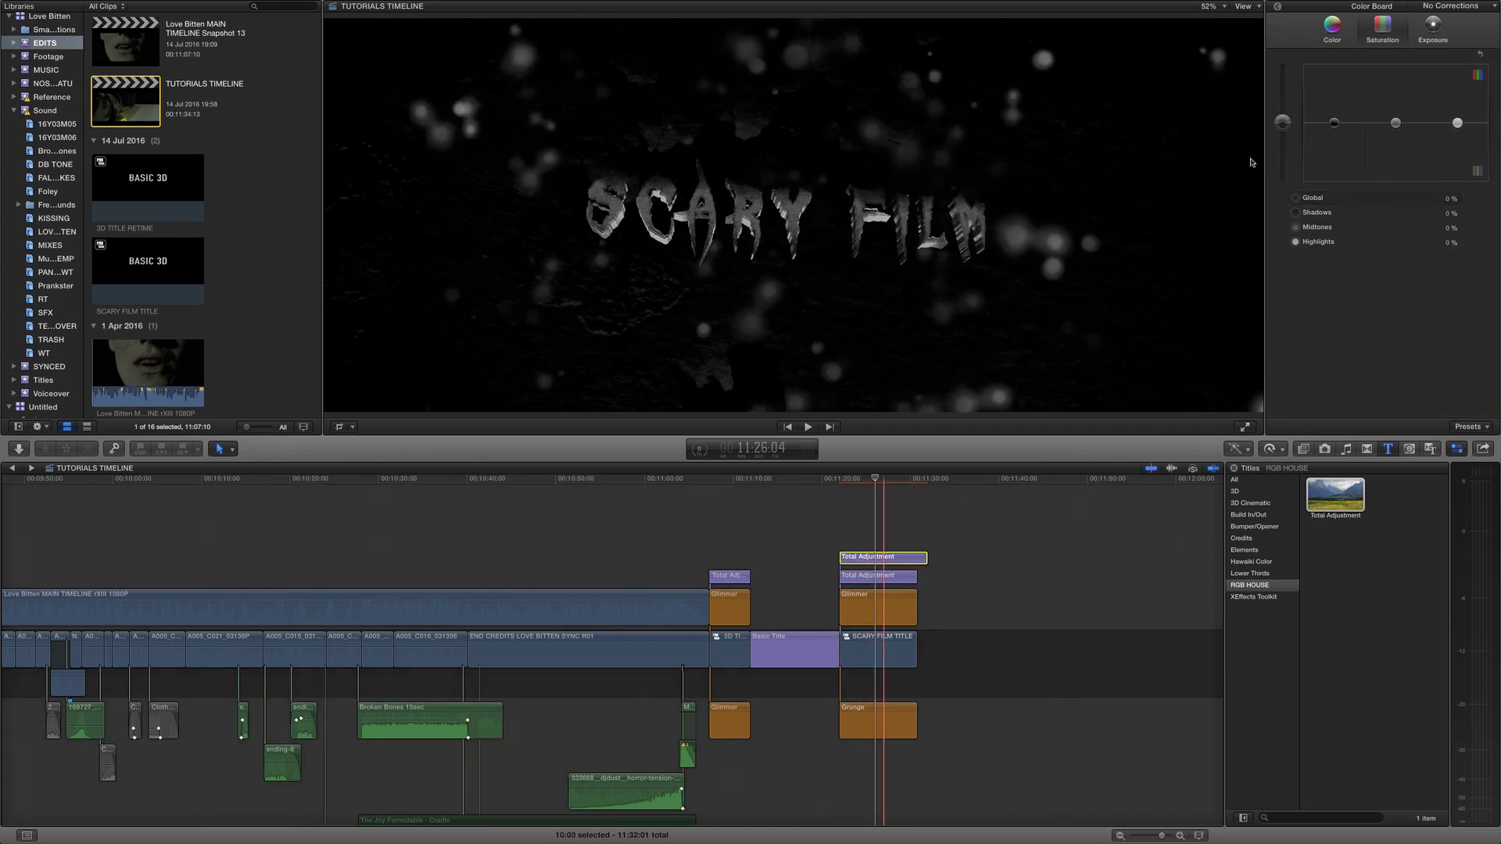
left_click(1331, 35)
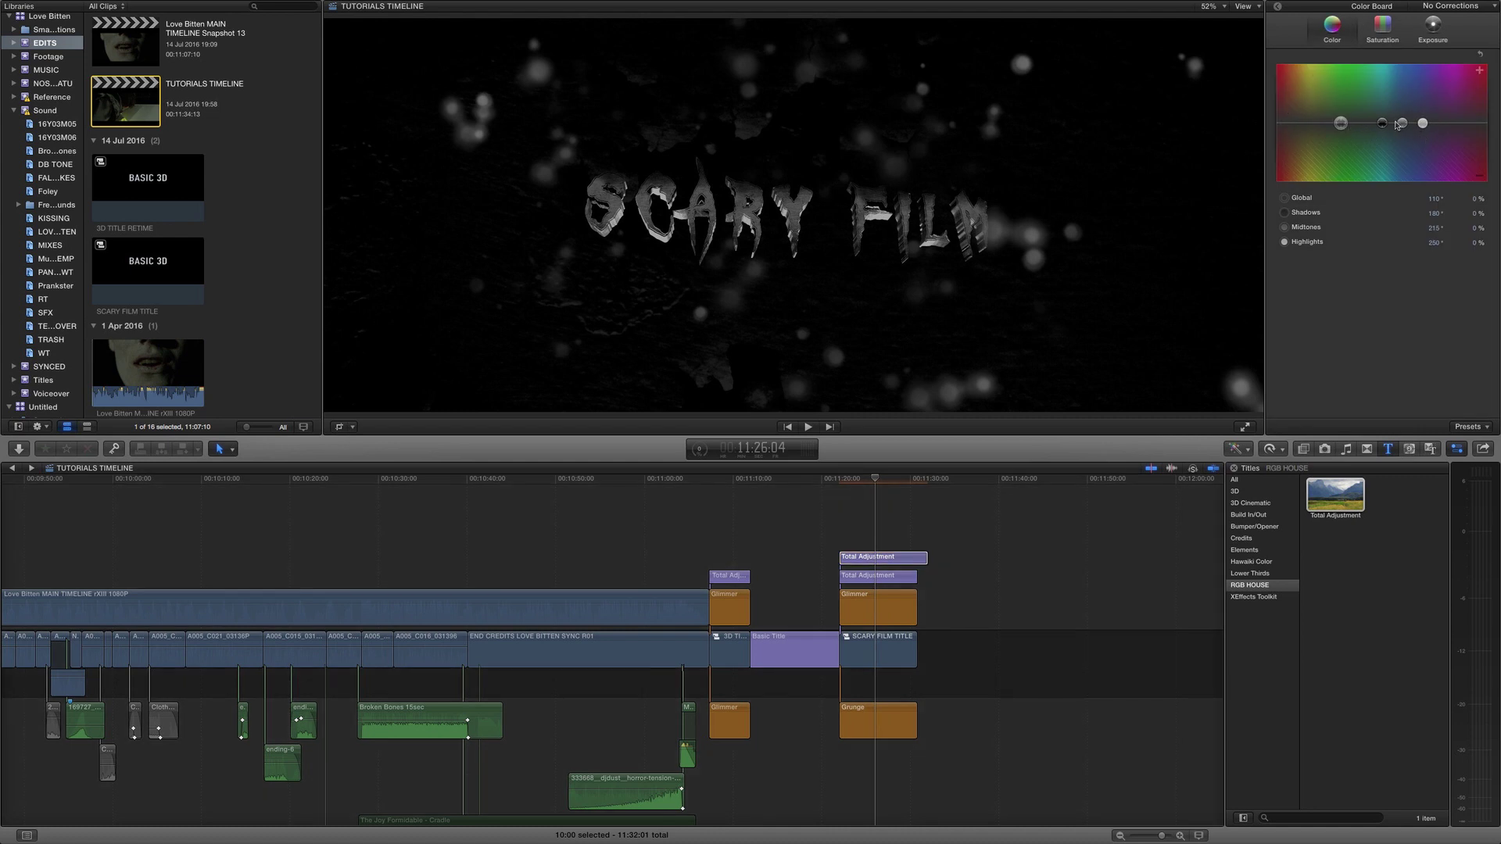
left_click(1422, 124)
left_click_drag(1392, 113, 1393, 99)
left_click_drag(1402, 123, 1286, 112)
left_click_drag(1386, 101, 1399, 86)
left_click(1382, 27)
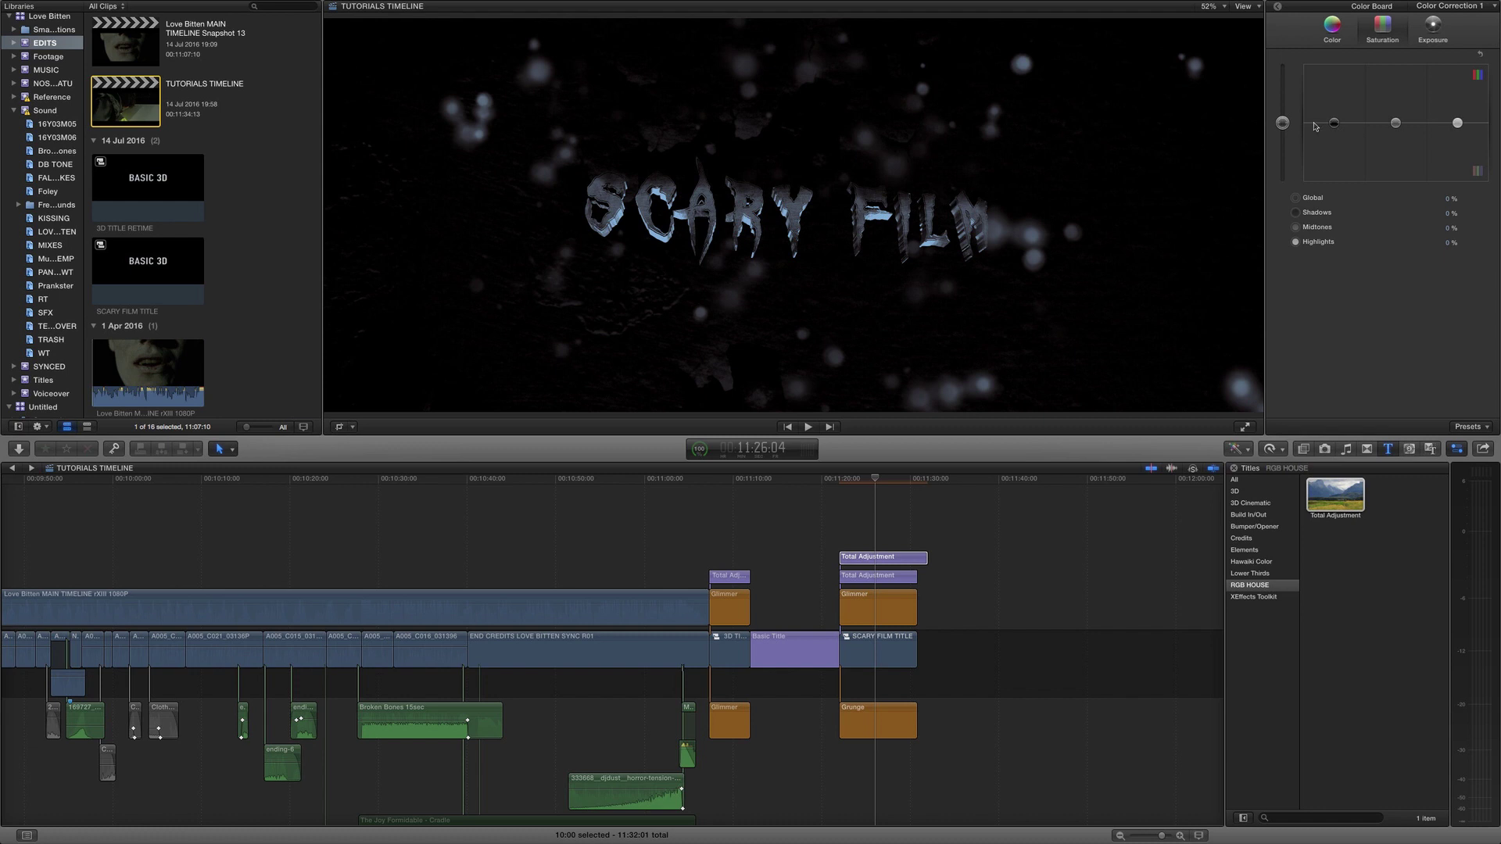
- Raise the upper Total Adjustment's global saturation to about 28%
left_click_drag(1284, 119, 1286, 110)
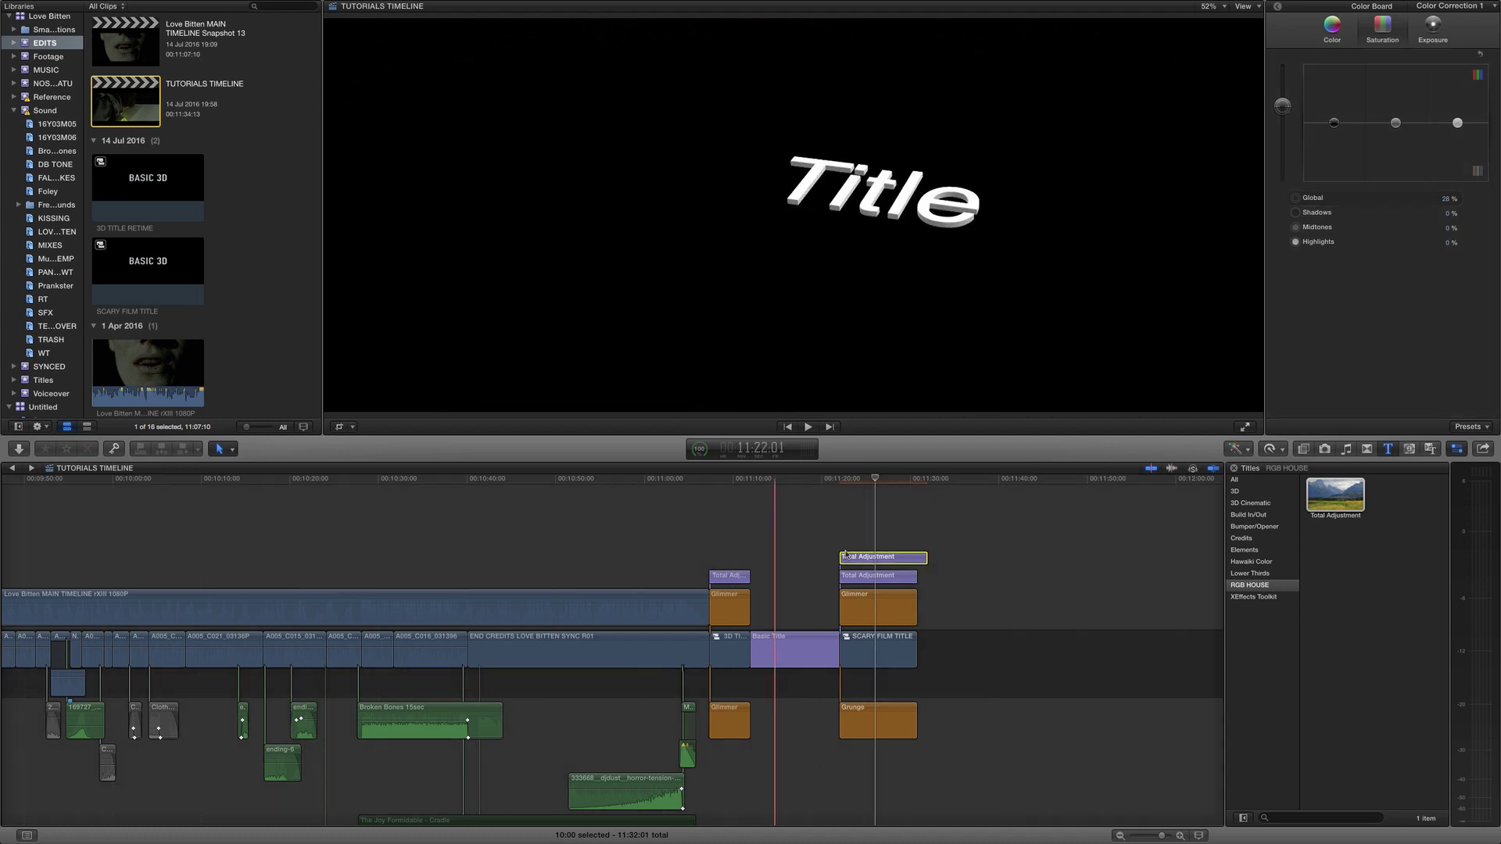
left_click(844, 558)
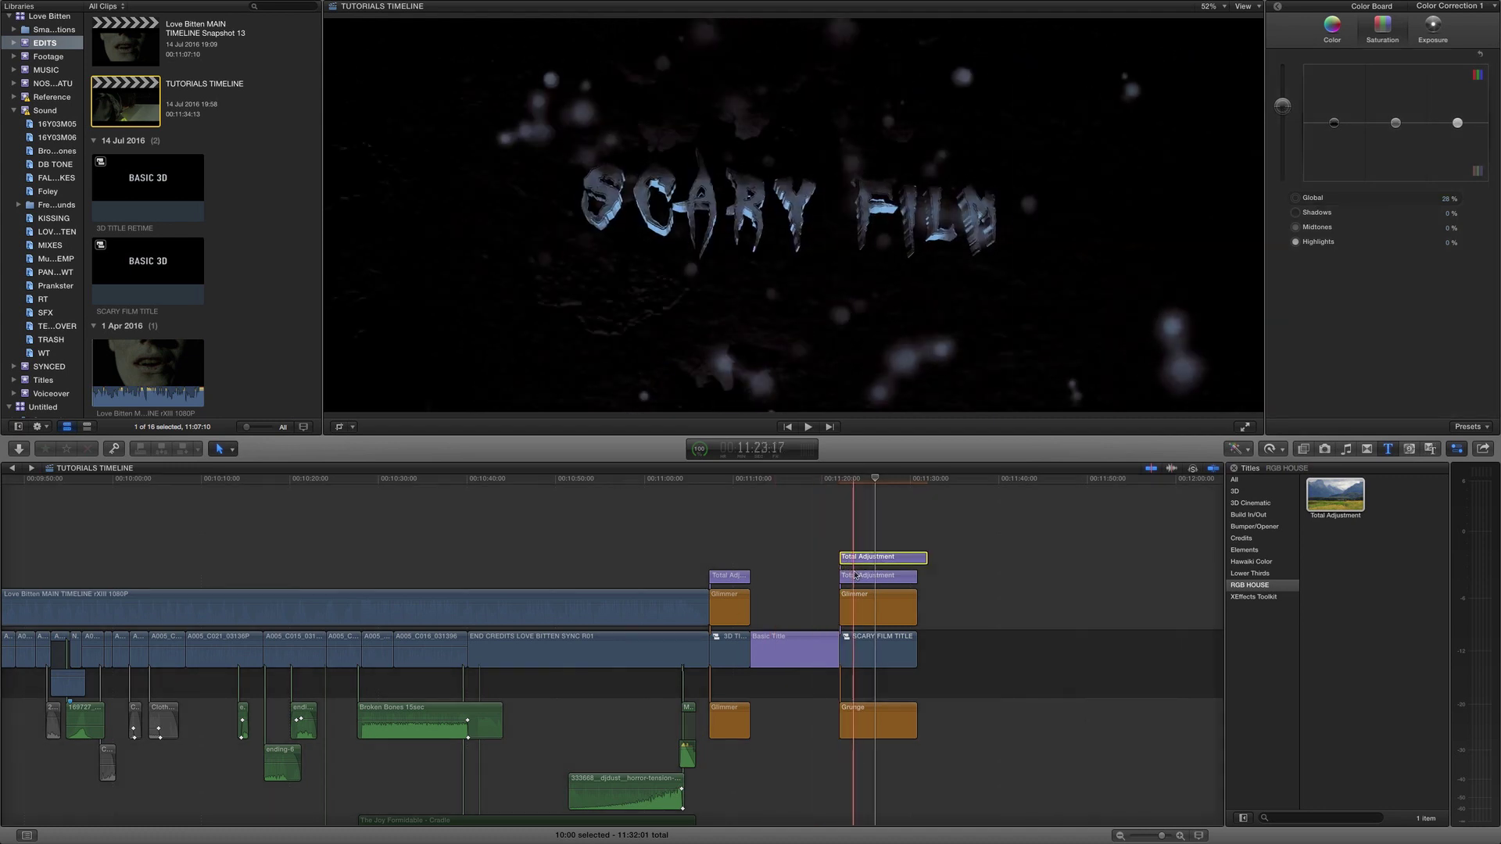
- Enlarge the Glimmer clip over SCARY FILM TITLE well beyond the frame with Transform, and check the embers near the title's start
left_click(870, 609)
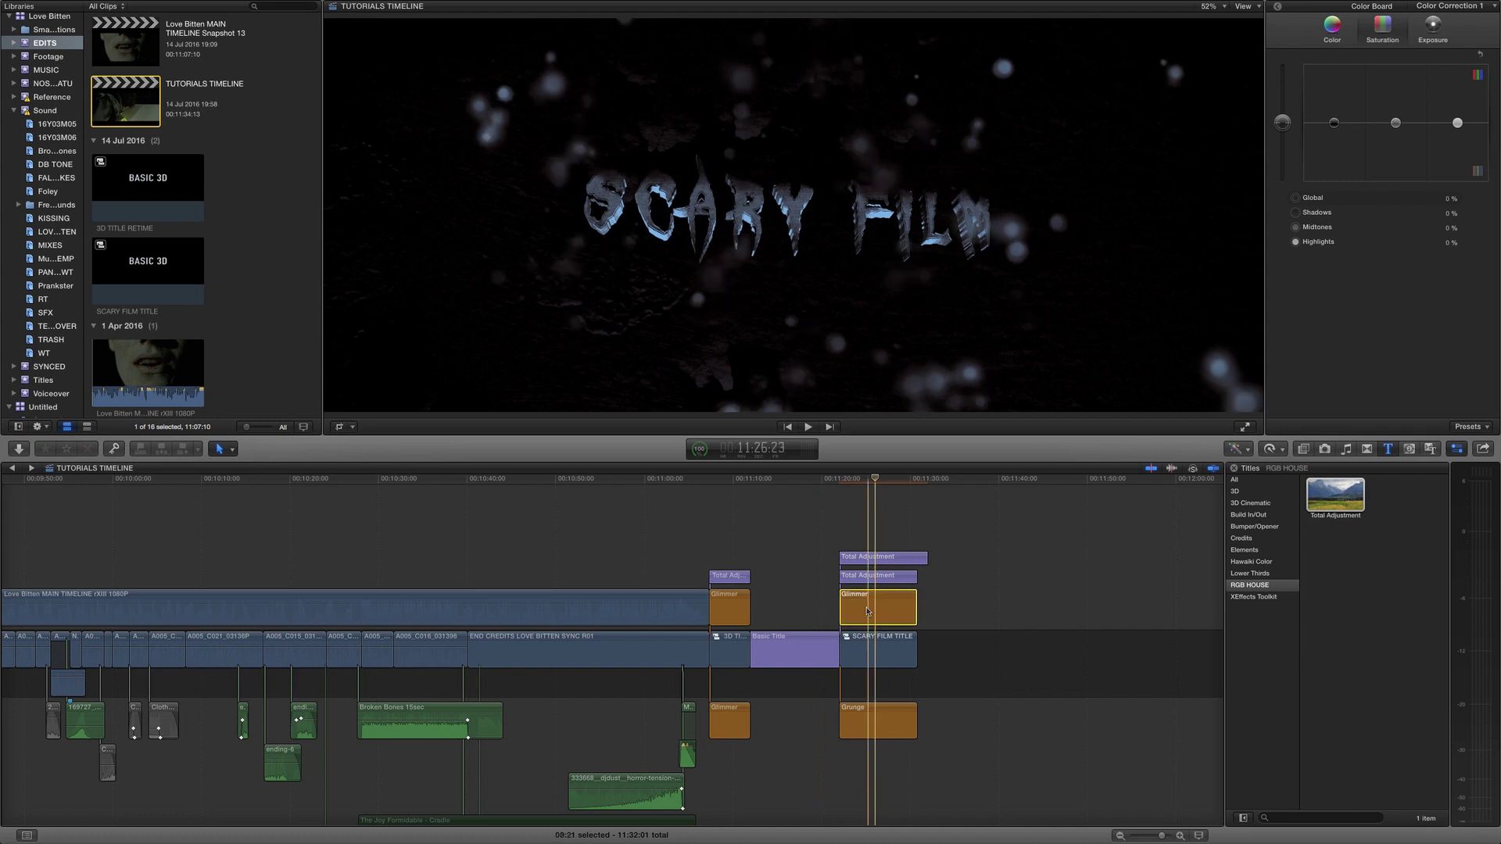
left_click(353, 429)
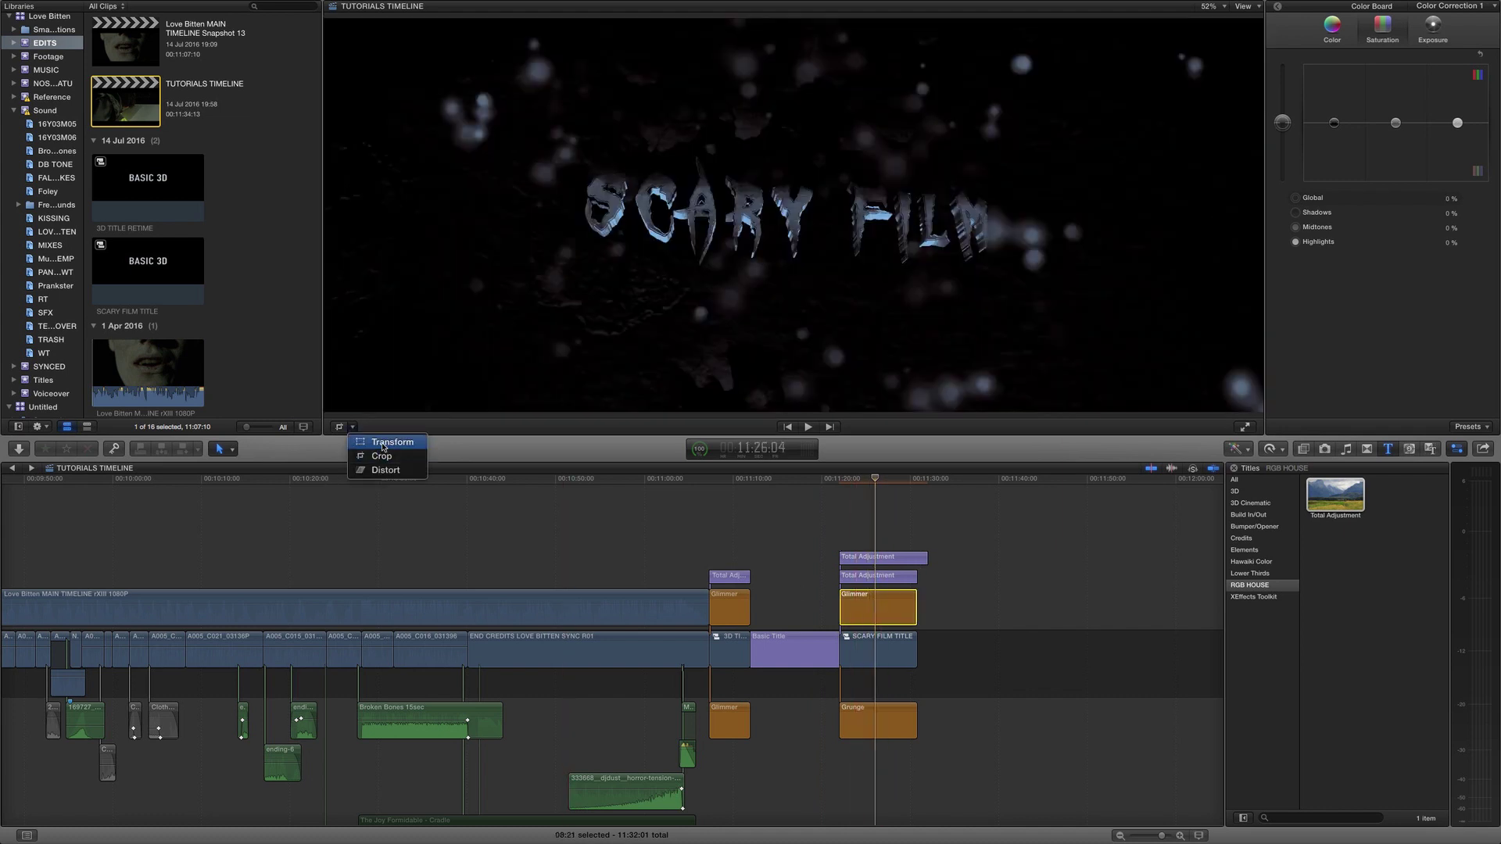
left_click(387, 442)
left_click_drag(324, 412, 3, 731)
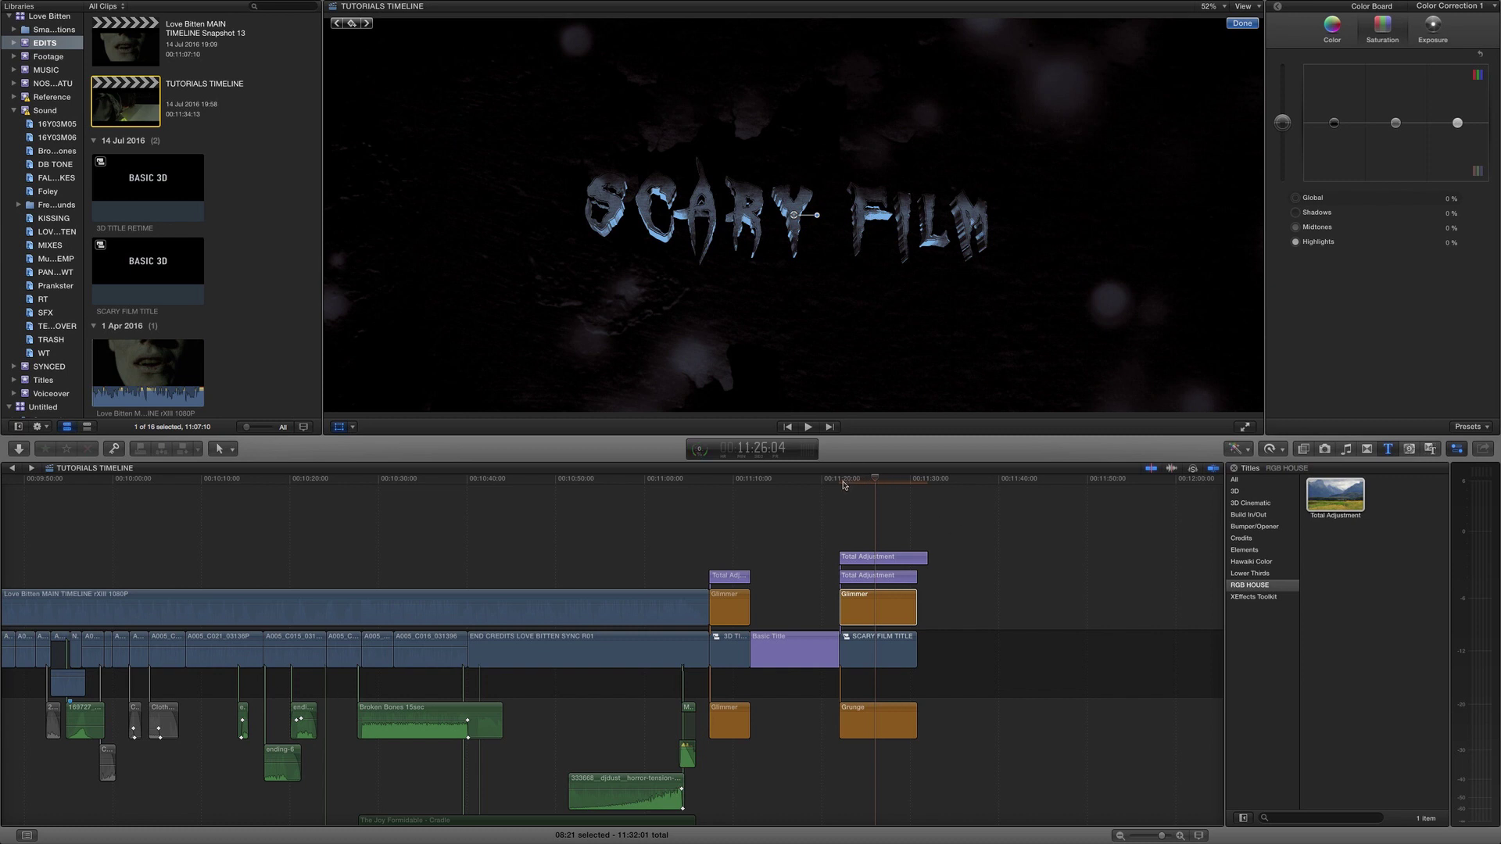
left_click_drag(843, 483, 859, 484)
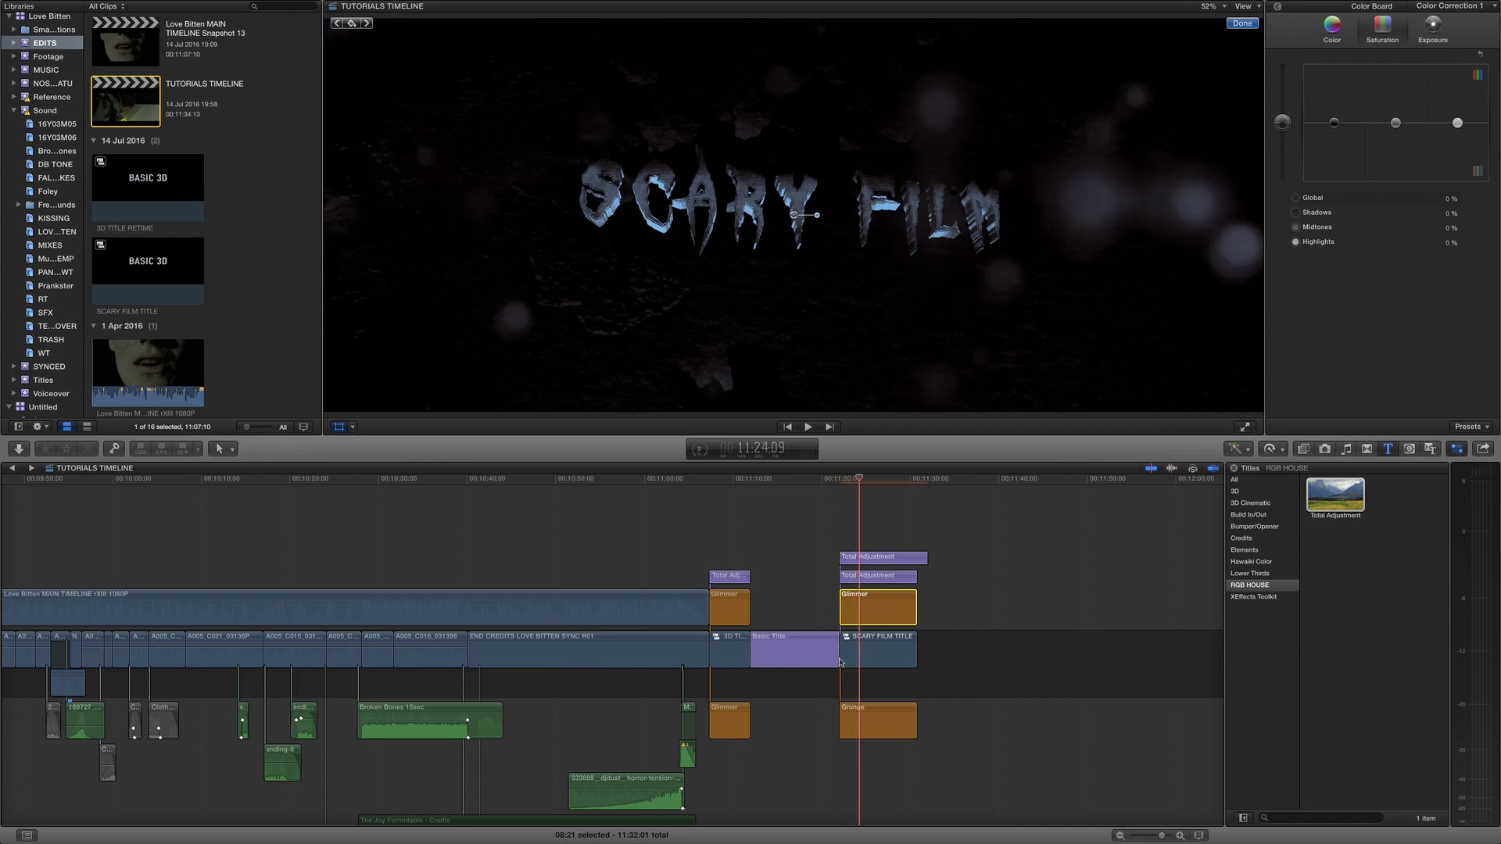
- Darken the Grunge background clip further by lowering its global exposure to about -93%
left_click(863, 709)
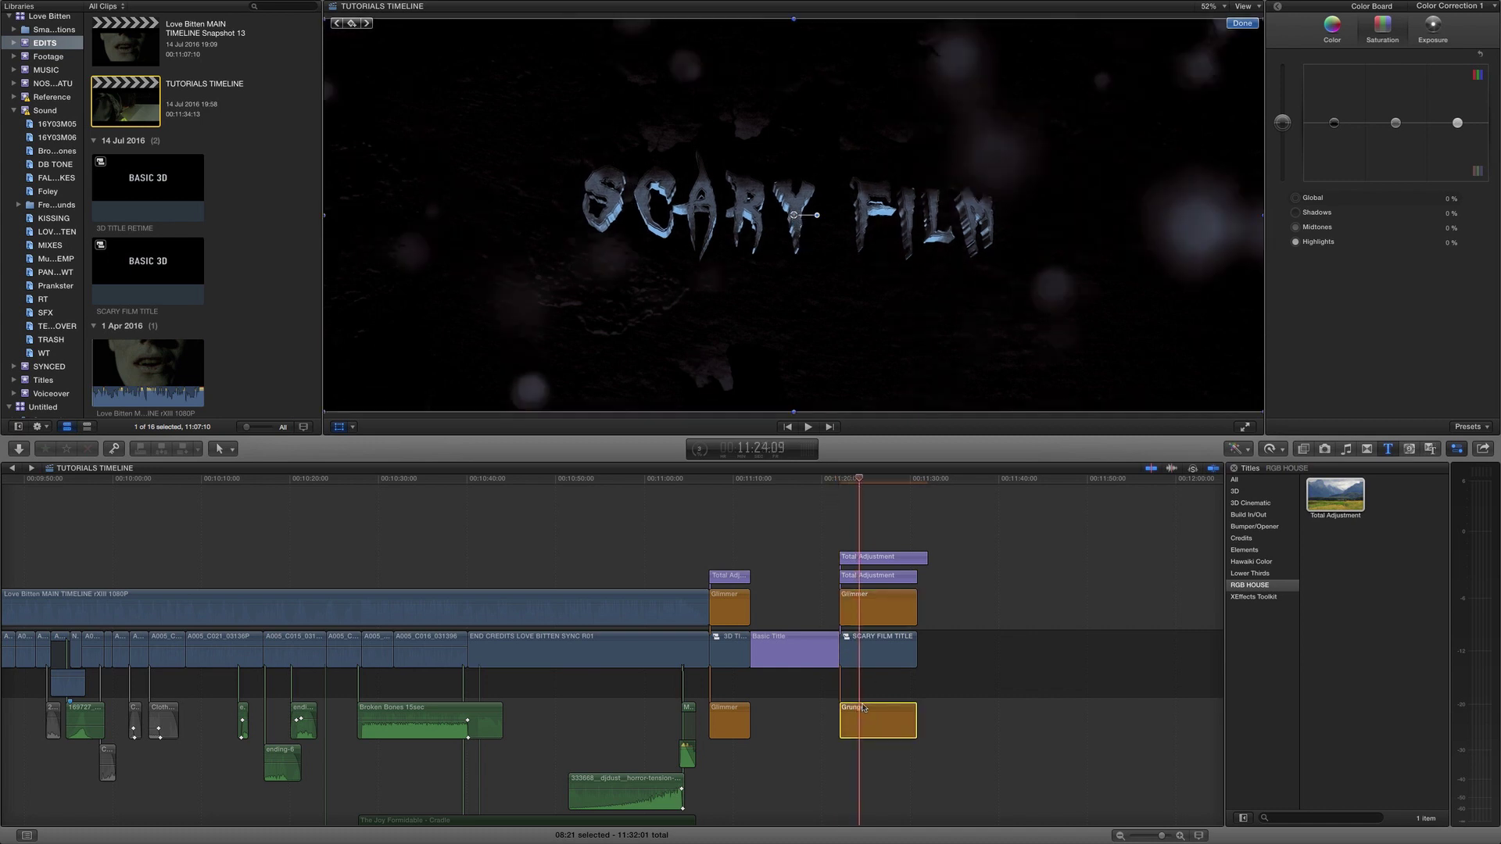
left_click(1432, 30)
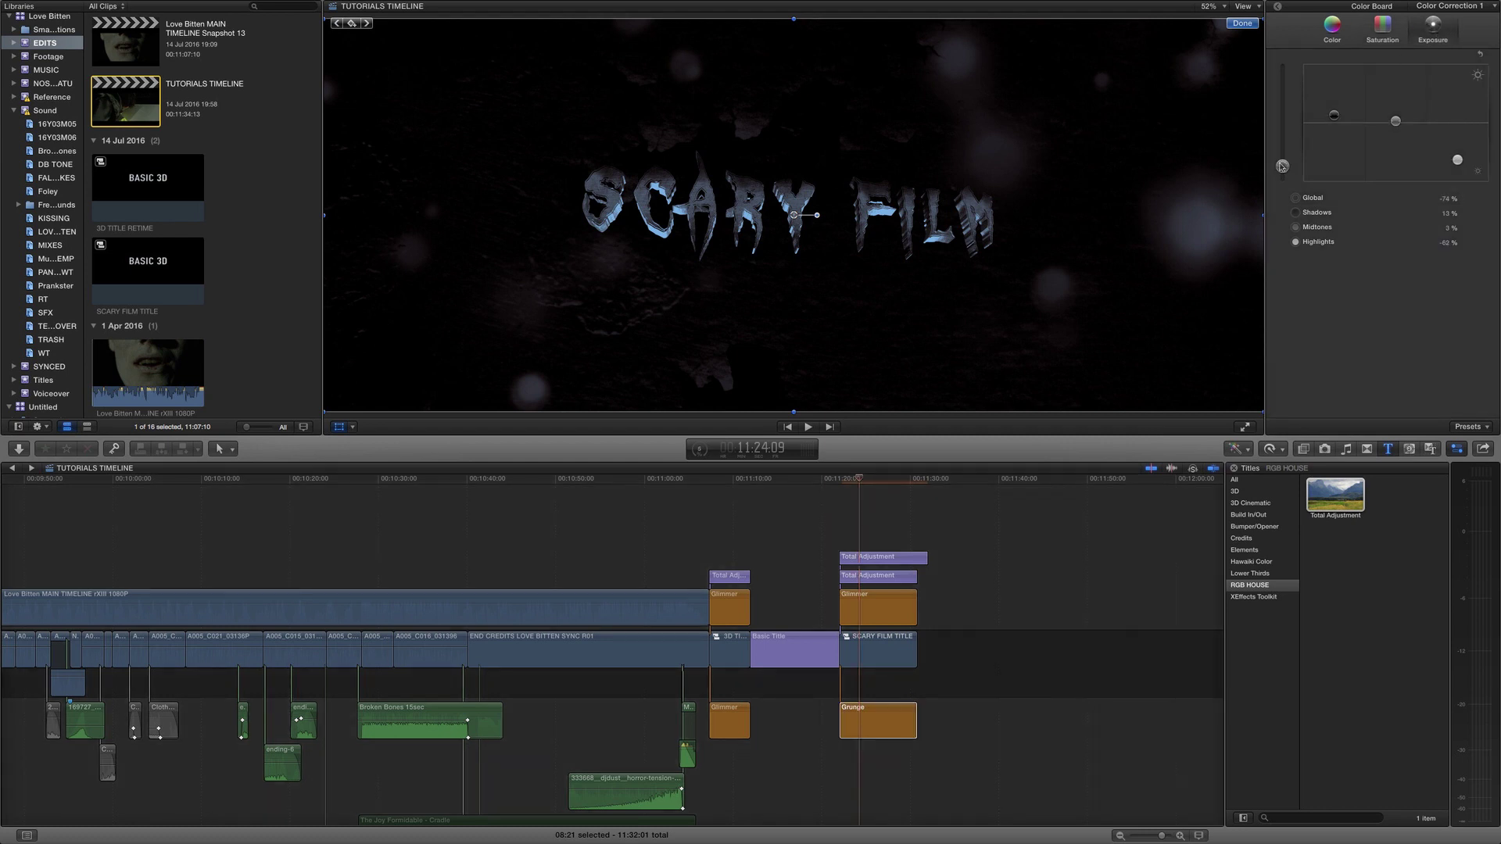
left_click_drag(1282, 171, 1279, 180)
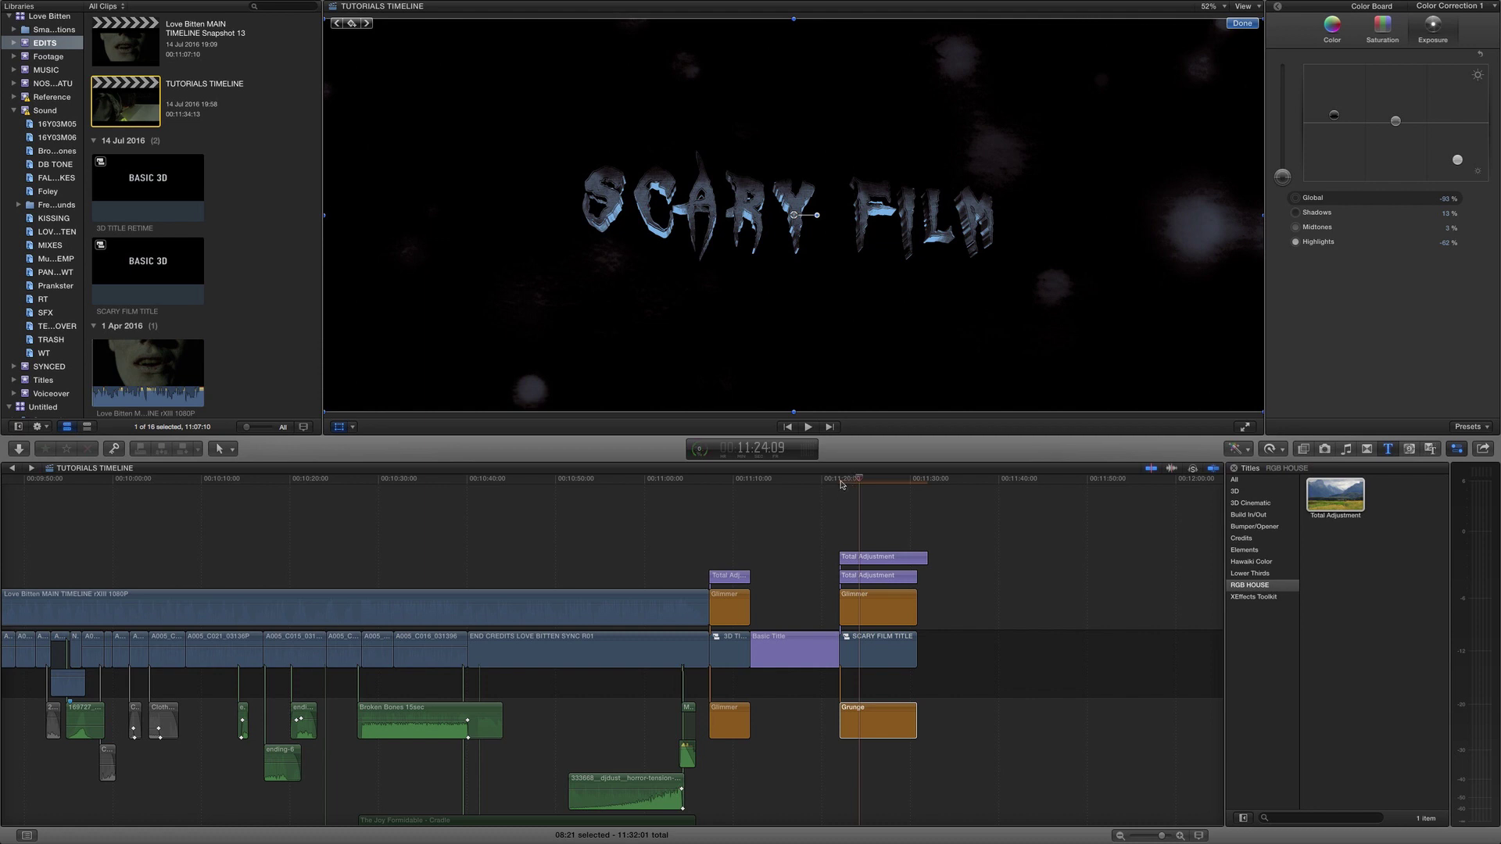
- Finish the Transform edit and preview the SCARY FILM title full screen from its beginning, pausing partway through
left_click(840, 483)
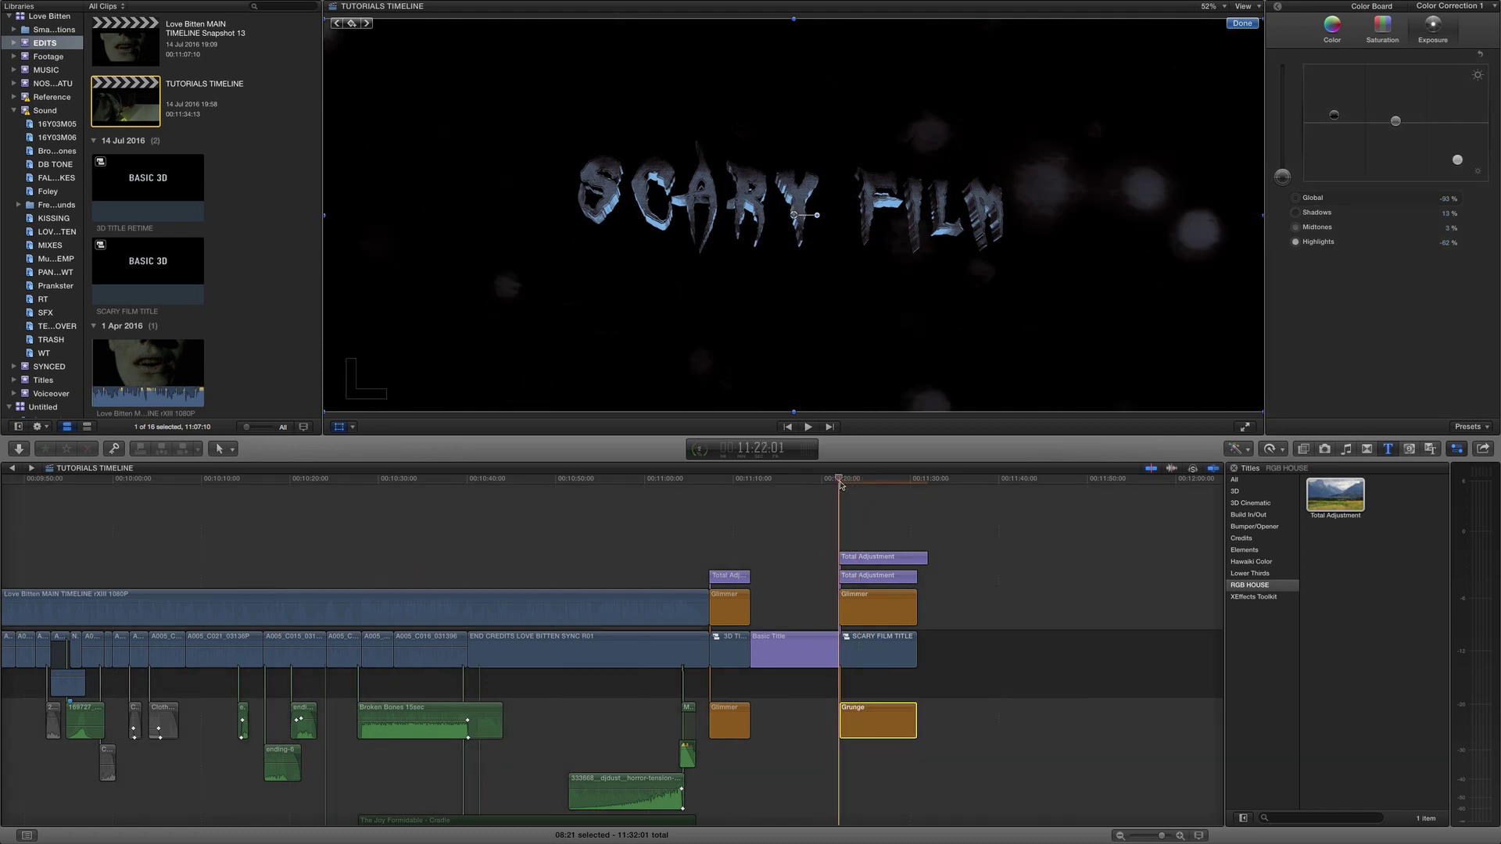
left_click(1250, 25)
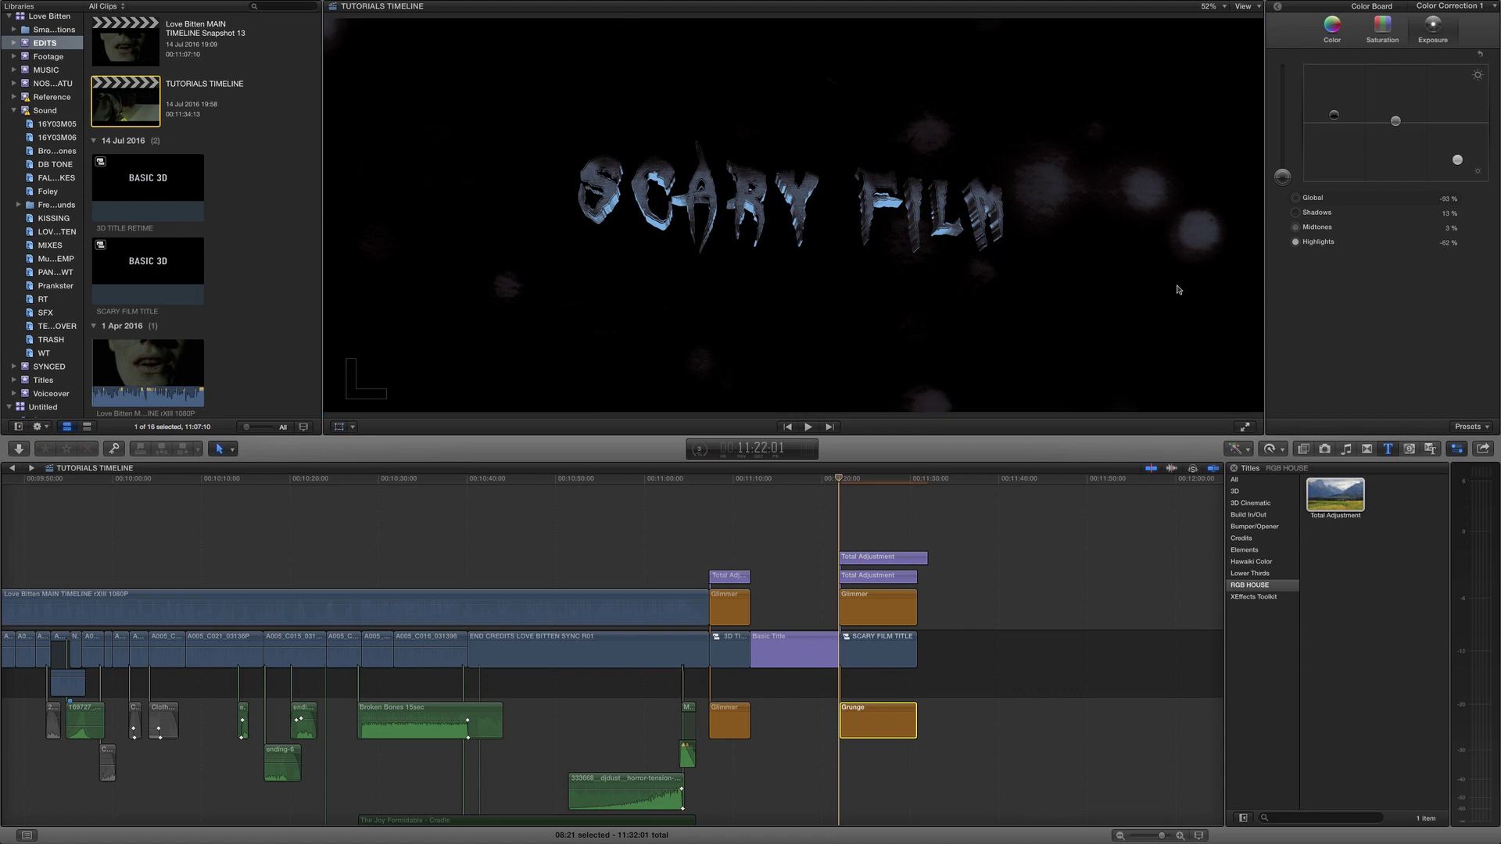
left_click(1245, 428)
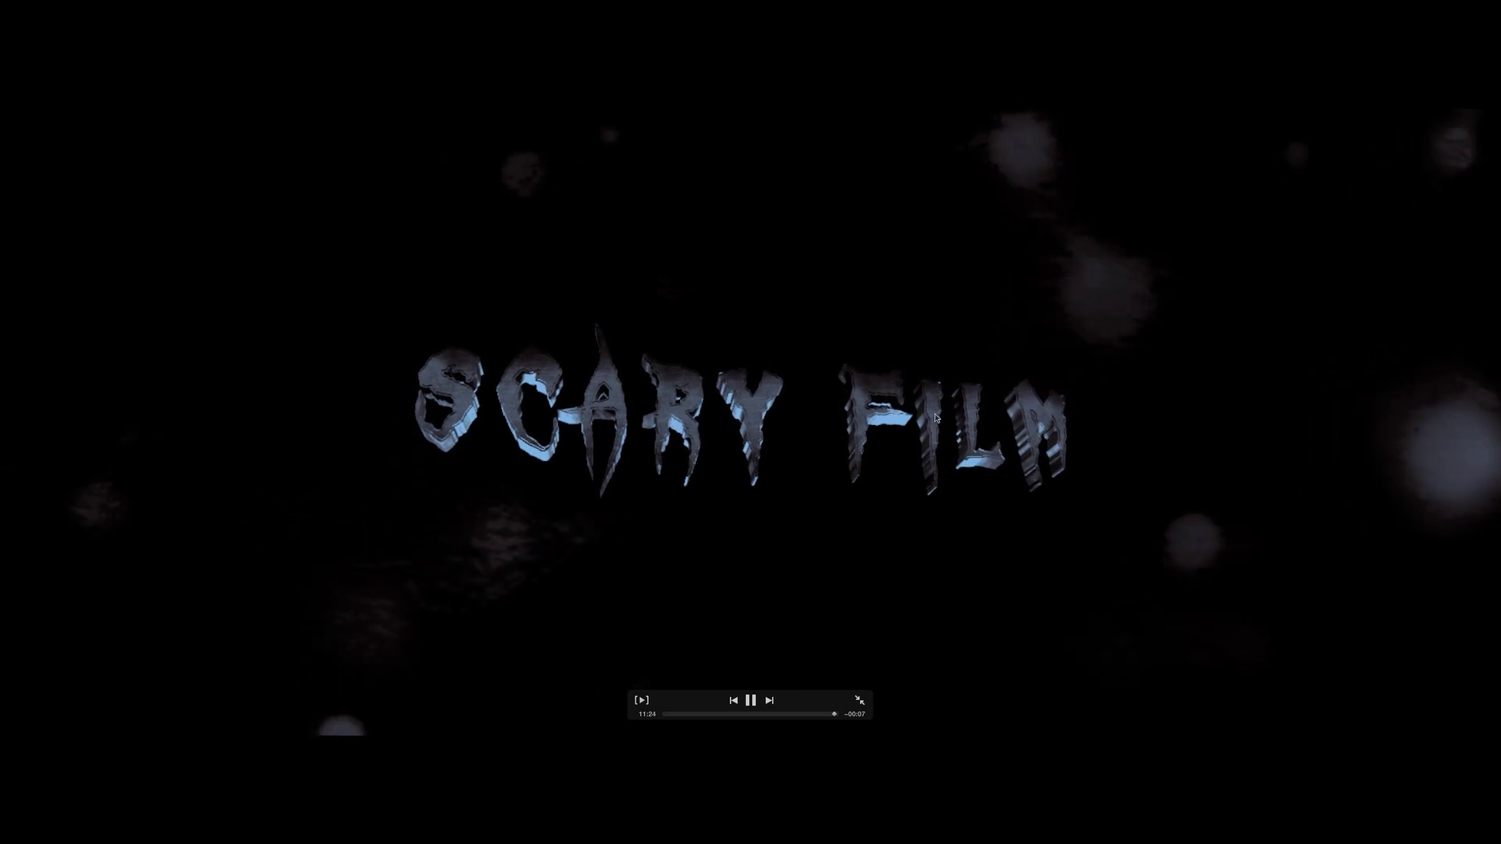
key("space")
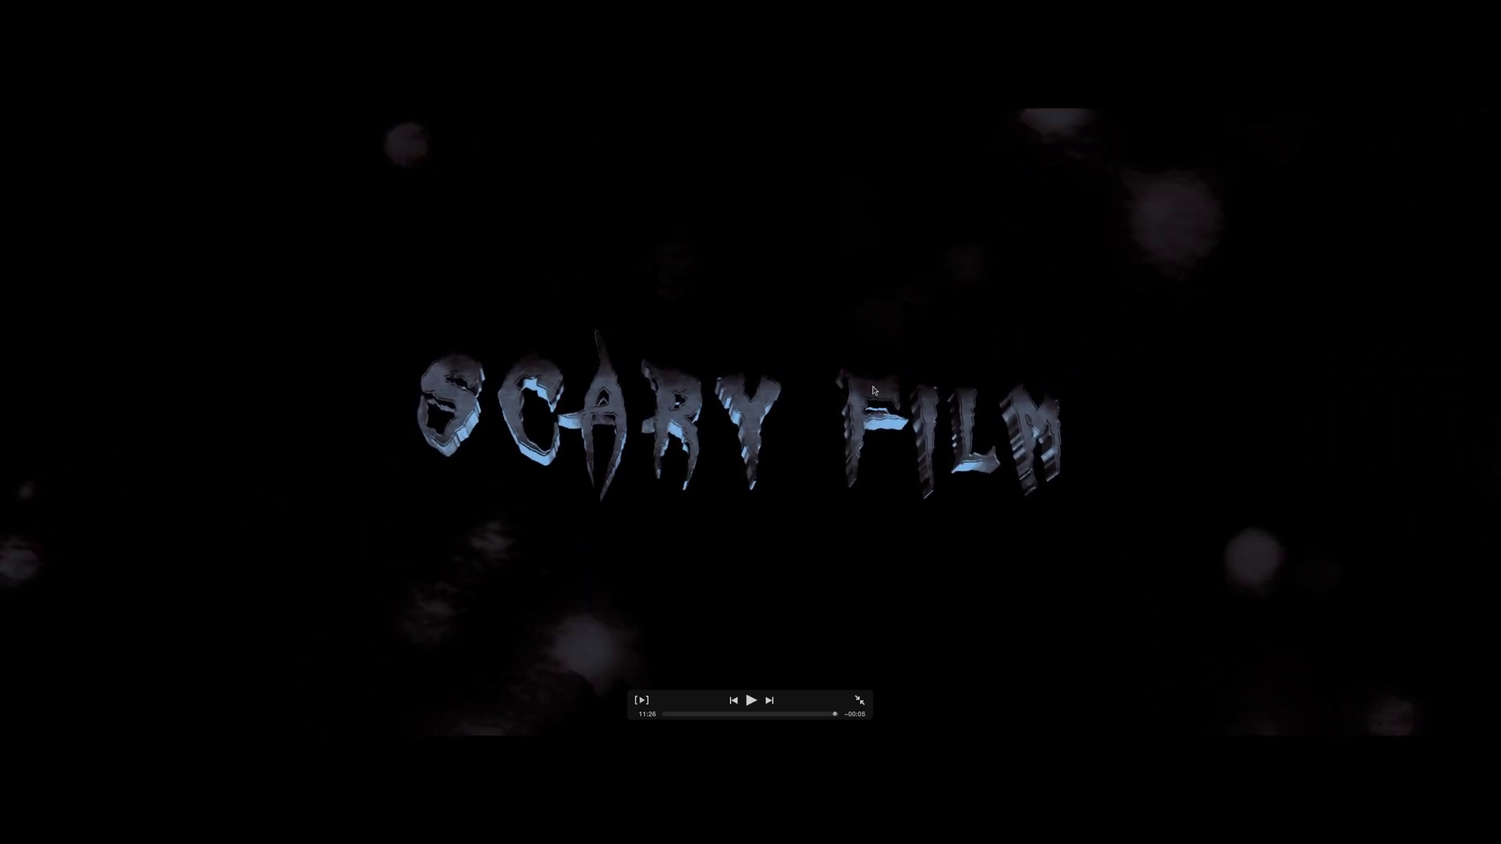